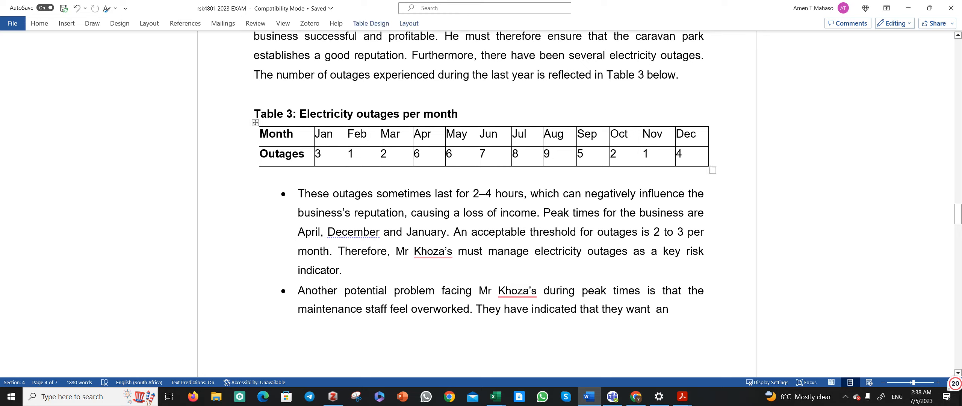
- Ink-underline "last for 2–4 hours" and "indicator", and bracket the peak months April, December and January in the first bullet
left_click_drag(439, 202, 497, 201)
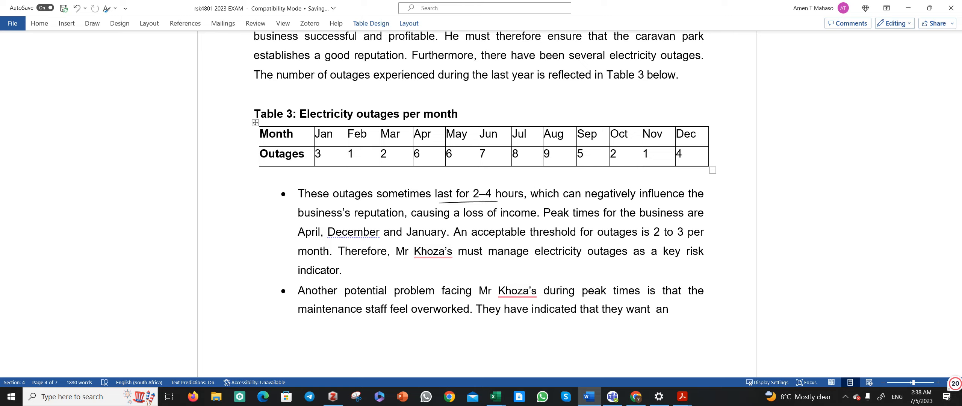
mouse_move(444, 219)
left_mouse_down()
mouse_move(454, 231)
mouse_move(417, 249)
left_mouse_up()
left_click_drag(299, 218, 287, 219)
left_click_drag(282, 220, 295, 247)
left_click_drag(306, 277, 341, 278)
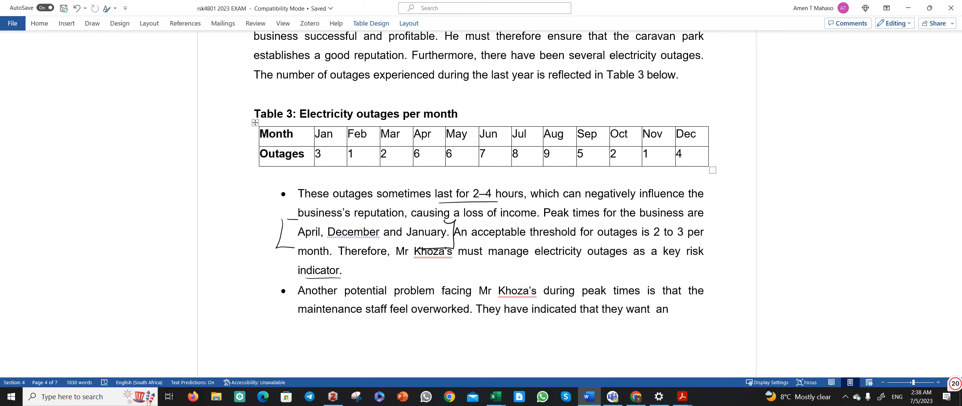
- Draw an ink arrow beside the Table 3 heading and a check mark at the end of the second bullet
left_click_drag(463, 114, 478, 118)
left_click_drag(476, 109, 486, 118)
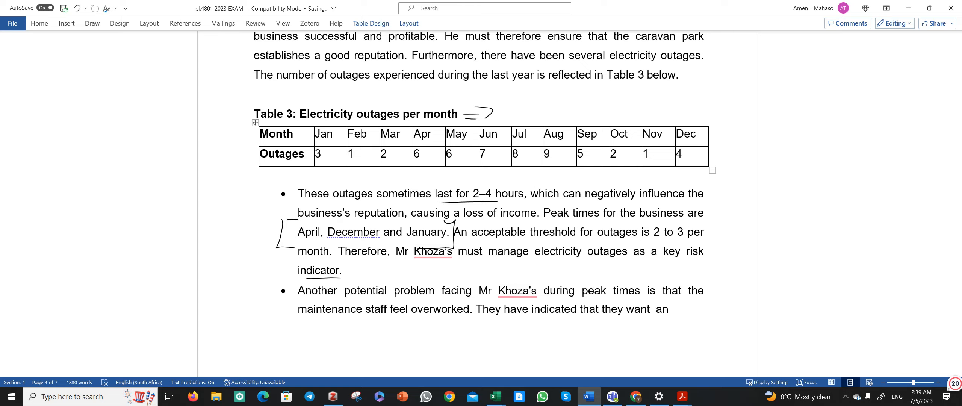
left_click_drag(679, 311, 696, 303)
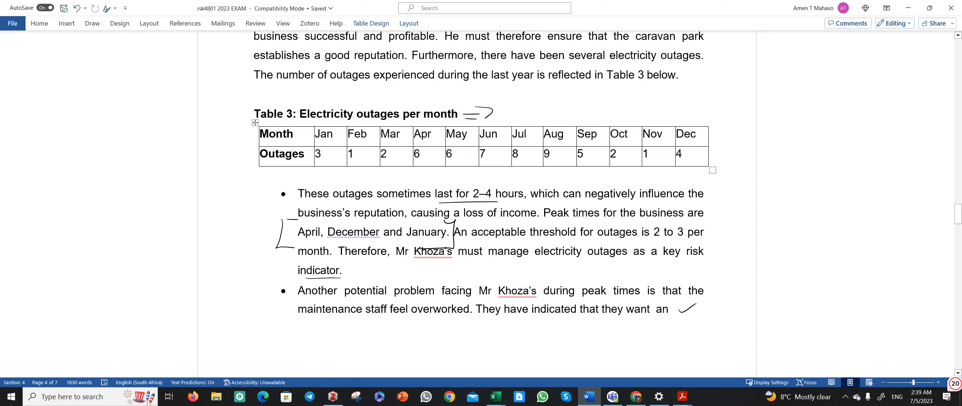
- Copy the whole electricity outages per month table
left_click(255, 122)
key("super+c")
right_click(255, 123)
left_click(278, 174)
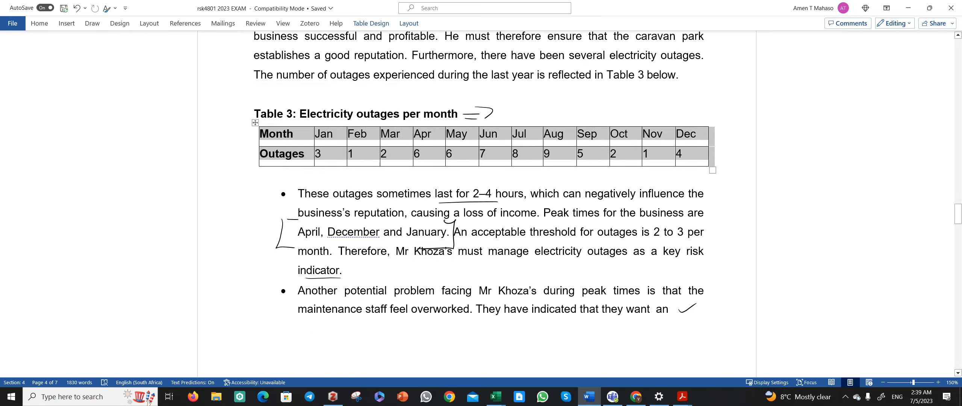
- Switch to Excel and look at the open risk matrix workbook and the RSK4801 2023 workbook's electricity outages sheet
left_click(496, 396)
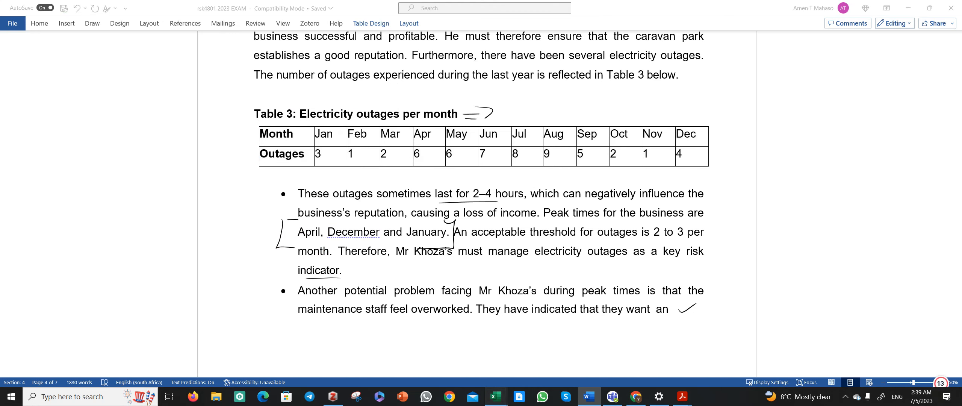
left_click(468, 362)
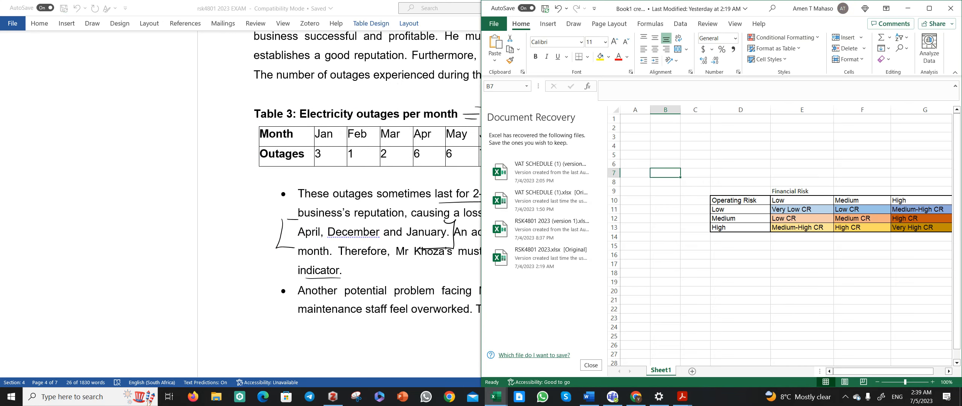
left_click(635, 309)
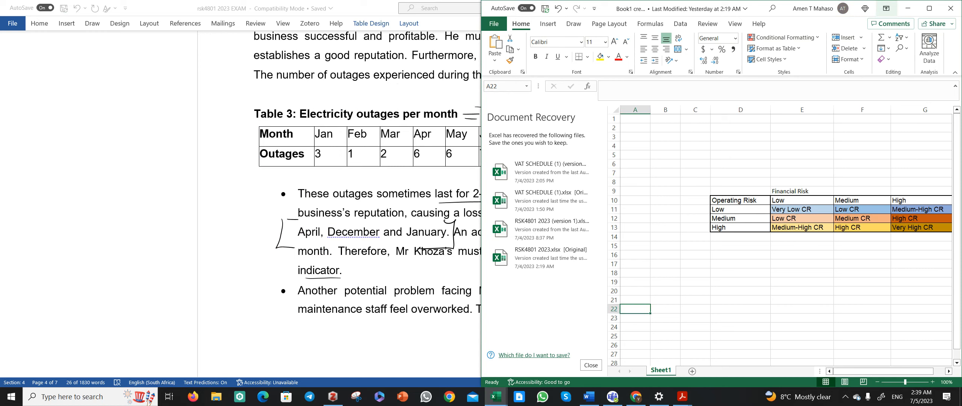
left_click(907, 9)
left_click(496, 396)
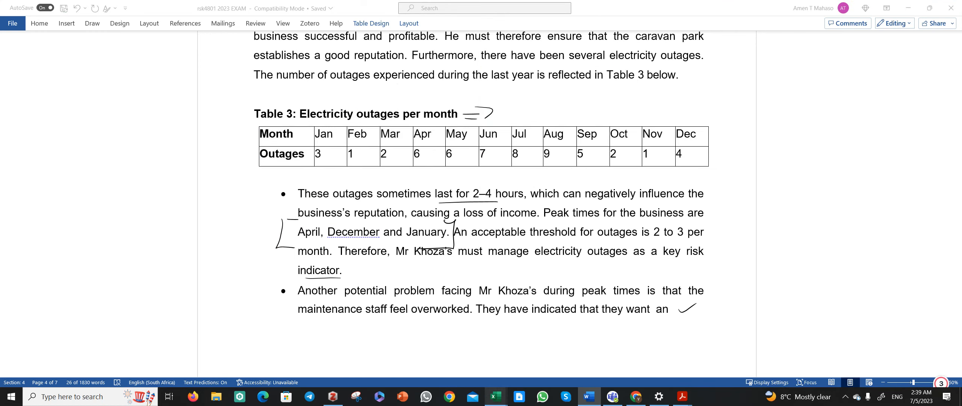
left_click(523, 362)
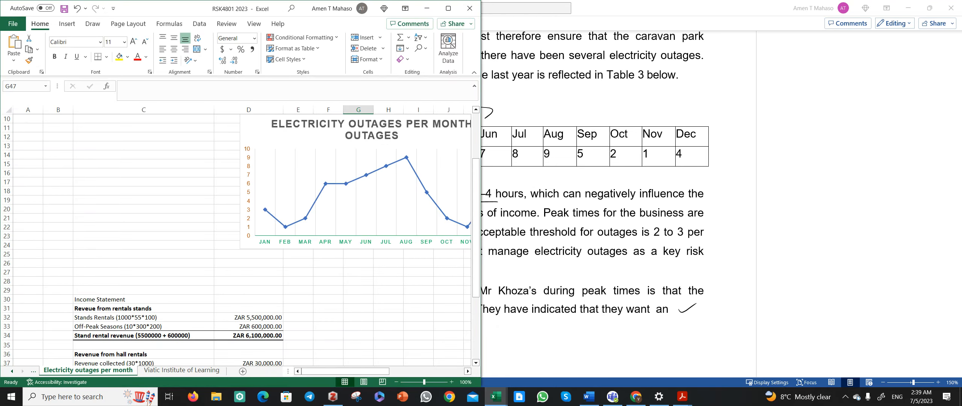
scroll(435, 311, "up", 1)
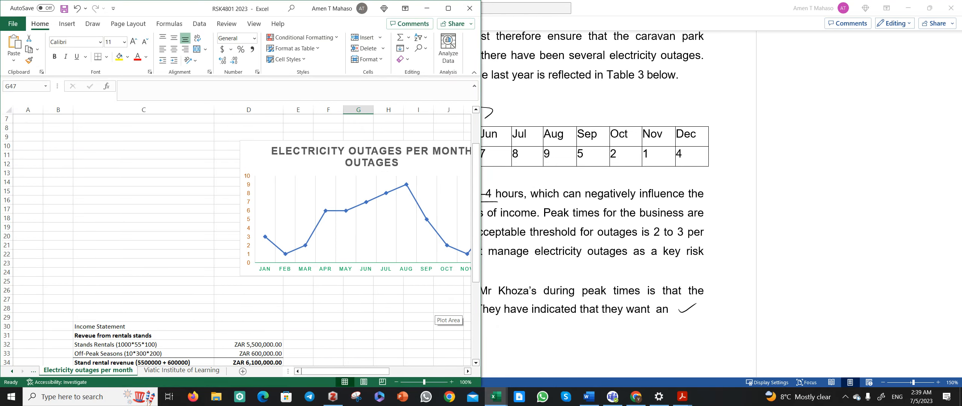
left_click(143, 199)
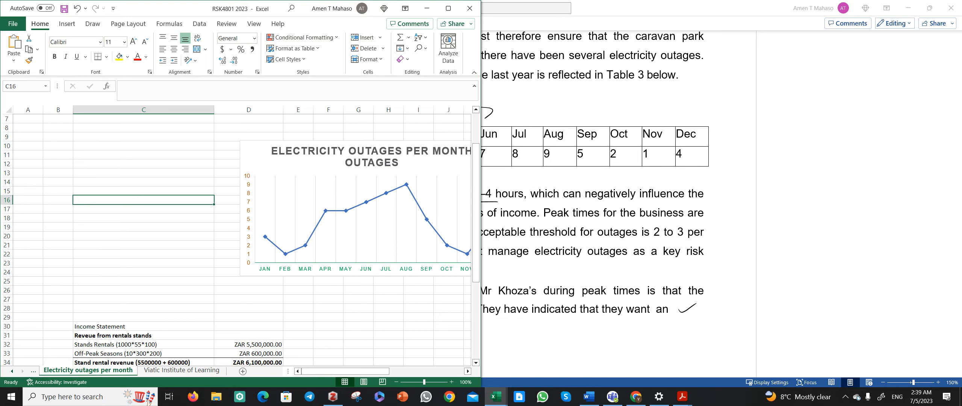
- Paste the copied outages table at cell I4 of a new blank workbook and widen column I to fit its labels
key("ctrl+n")
left_click(821, 97)
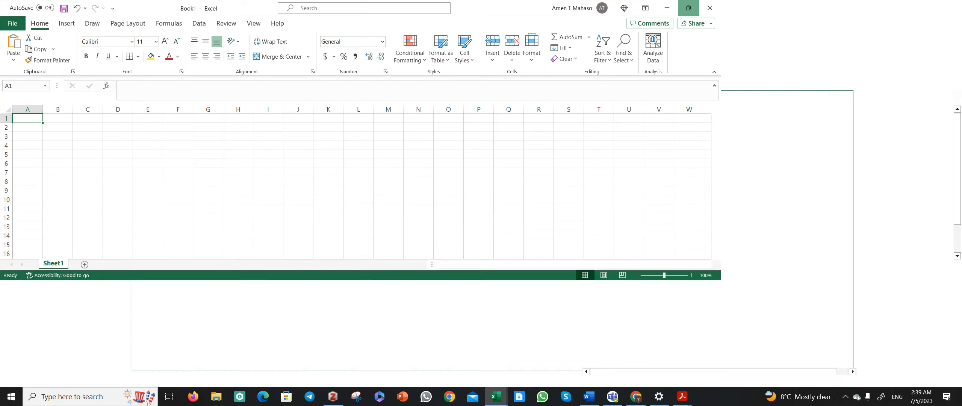
left_click(268, 146)
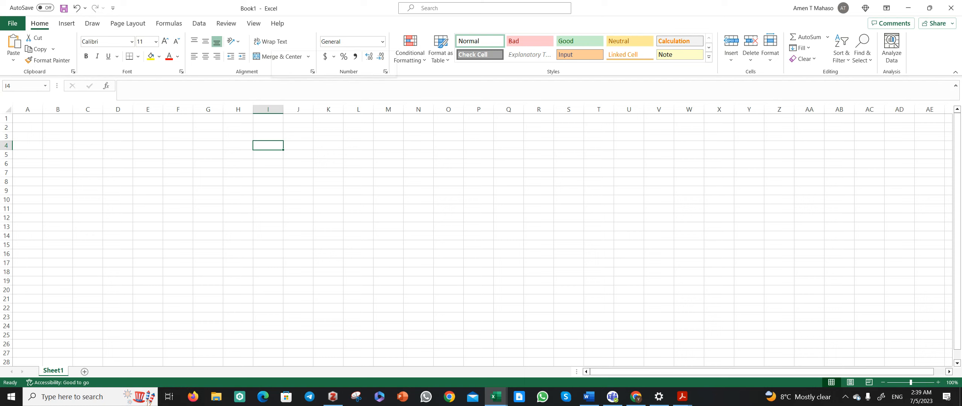
right_click(271, 147)
left_click(295, 150)
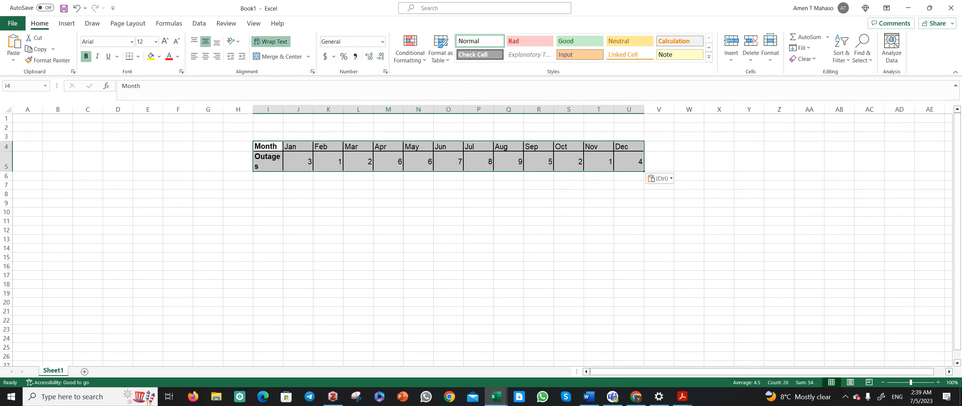
left_click_drag(283, 110, 329, 109)
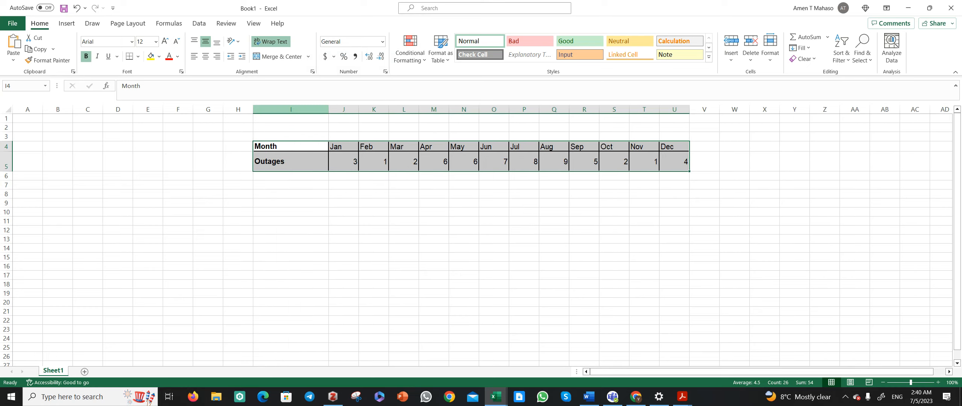
left_click(296, 176)
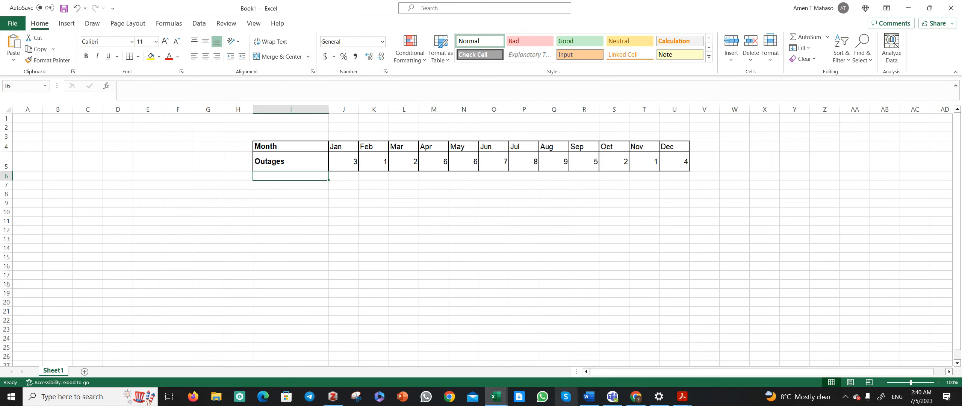
- Switch to Word, ink-underline the "2 to 3" acceptable outage threshold in the first bullet, and return to Excel
left_click(589, 396)
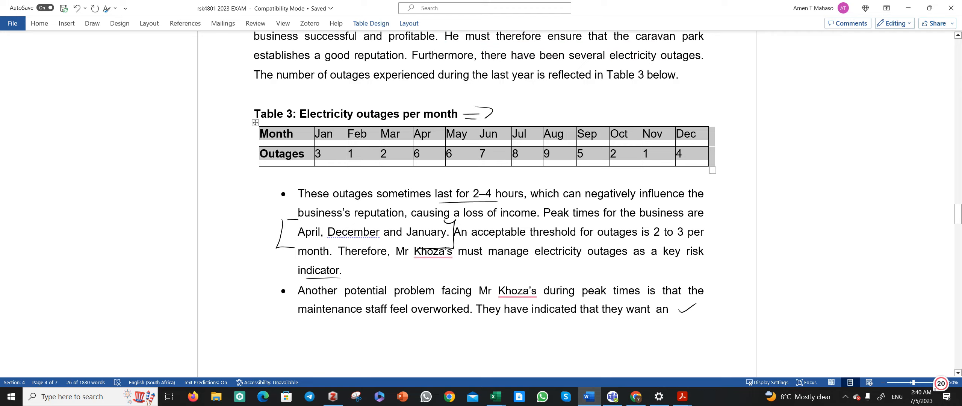
left_click(487, 147)
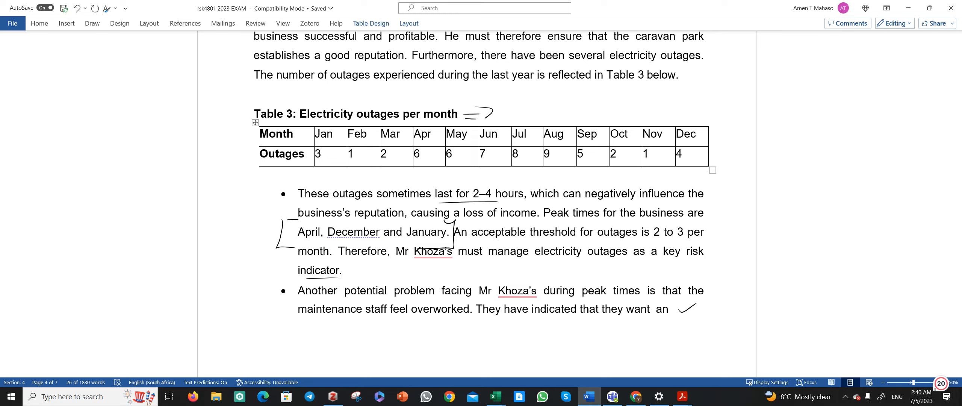
left_click_drag(668, 237, 681, 237)
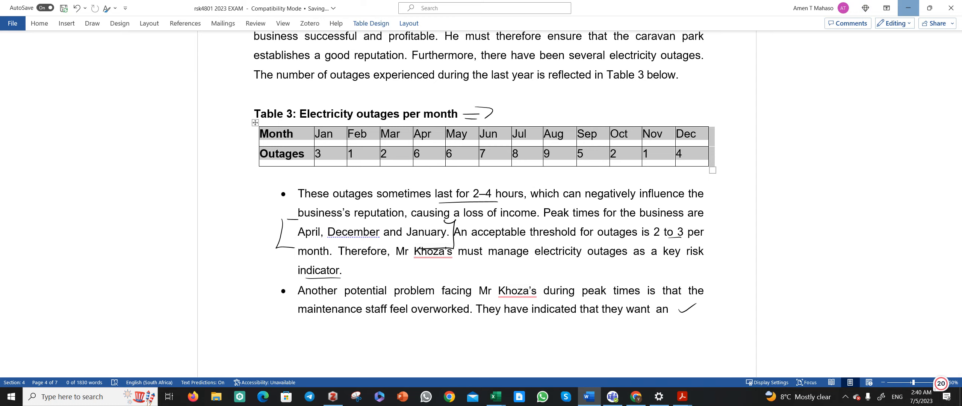
left_click(908, 8)
- Add the row labels "upper threshold" in I6 and "Lower thrshold" in I7 below Outages
left_click(291, 162)
left_click(291, 176)
type("upper")
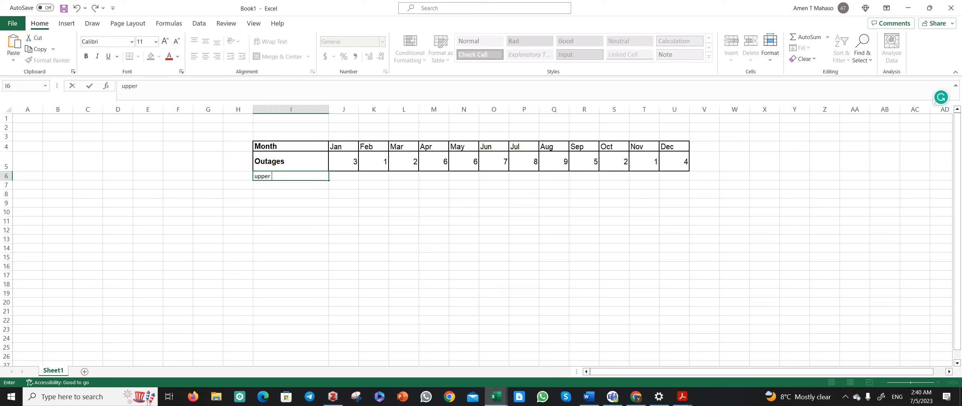
type(" threshold")
key("Return")
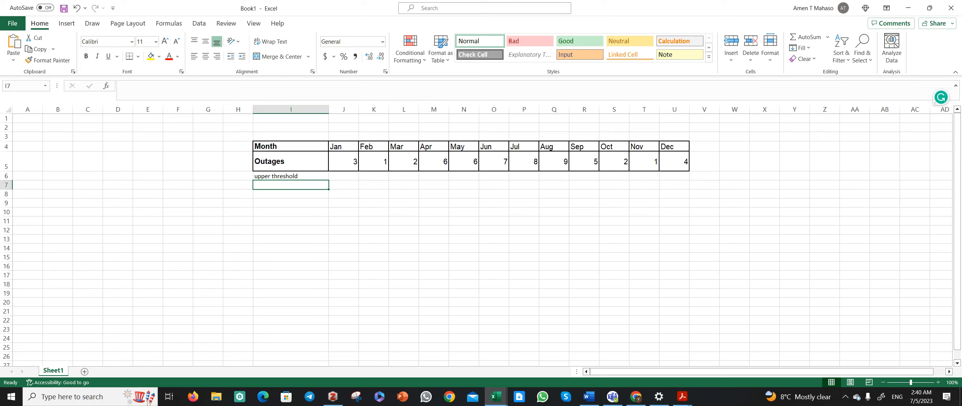
type("Low")
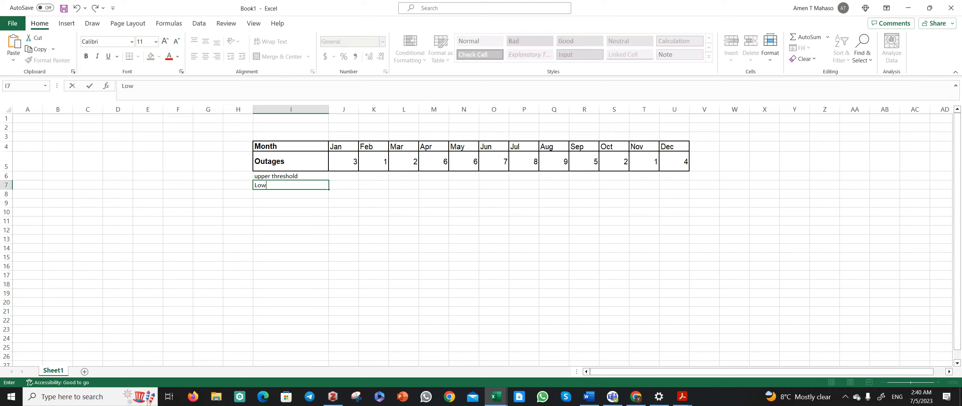
type("er thrshold")
key("Return")
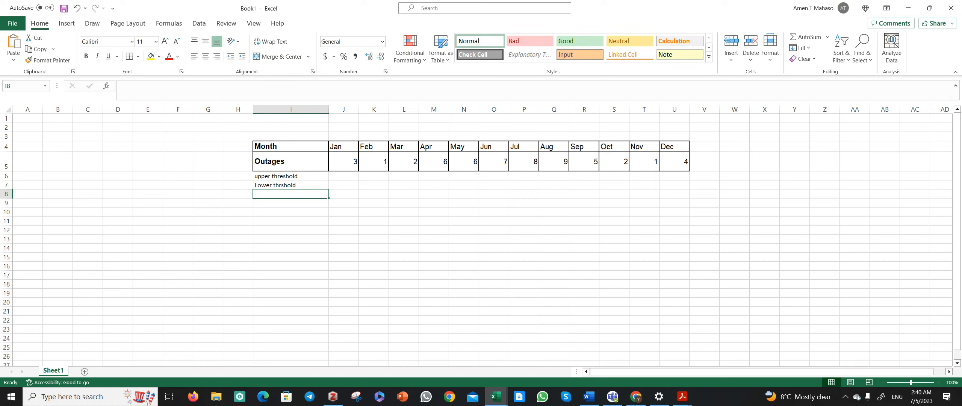
- Correct the row labels in I6 and I7 to "Upper threshold" and "Lower threshold"
left_click(290, 176)
double_click(258, 176)
left_click_drag(258, 175, 254, 176)
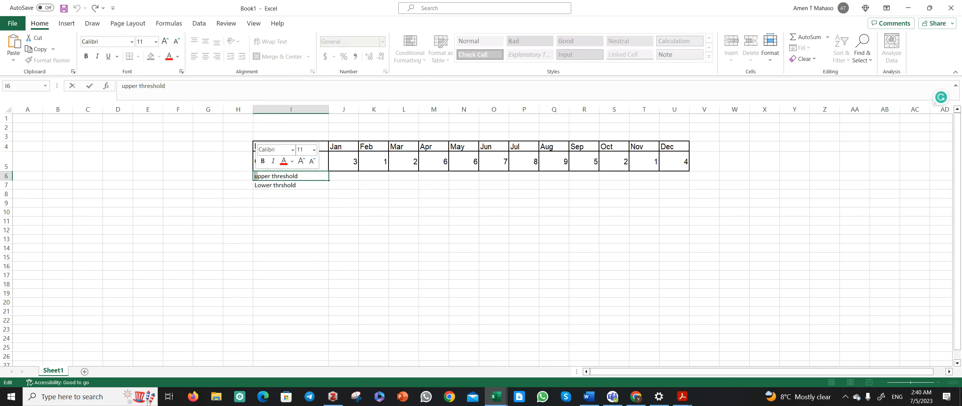
type("U")
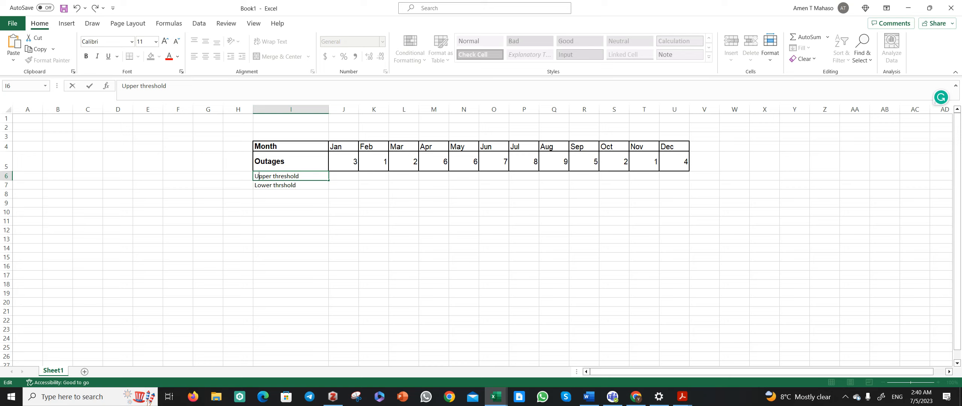
double_click(281, 185)
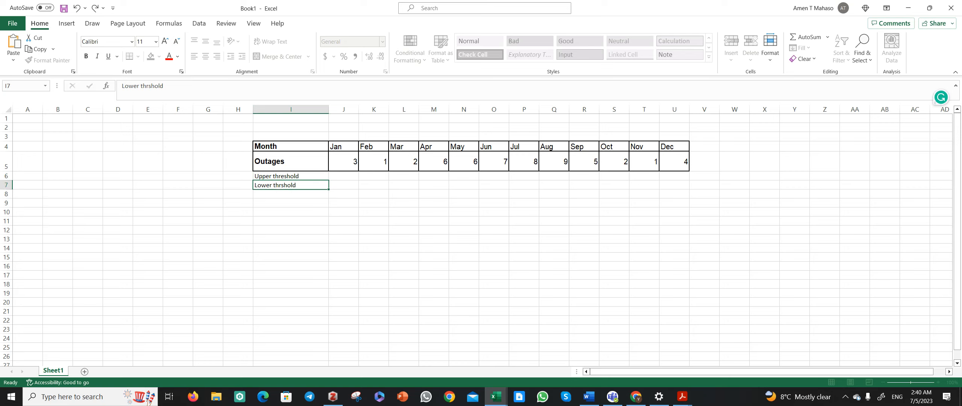
type("e")
left_click(343, 194)
- Enter 3 as the January upper threshold in J6 and fill it across to December in U6
left_click(344, 176)
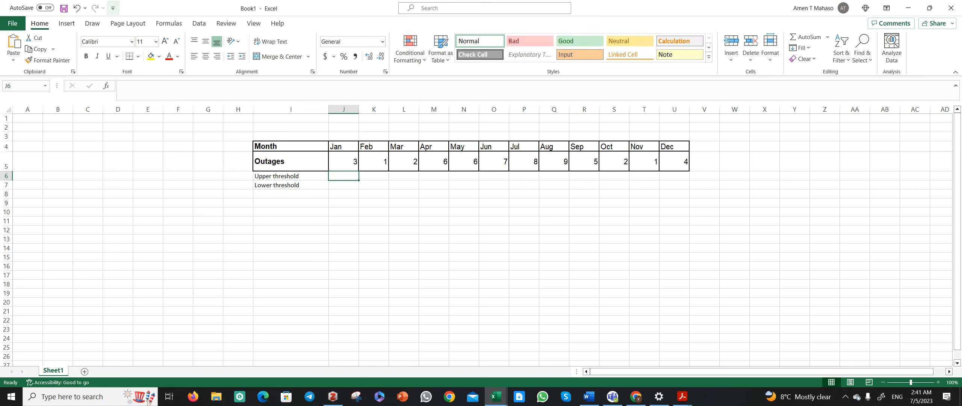
type("3")
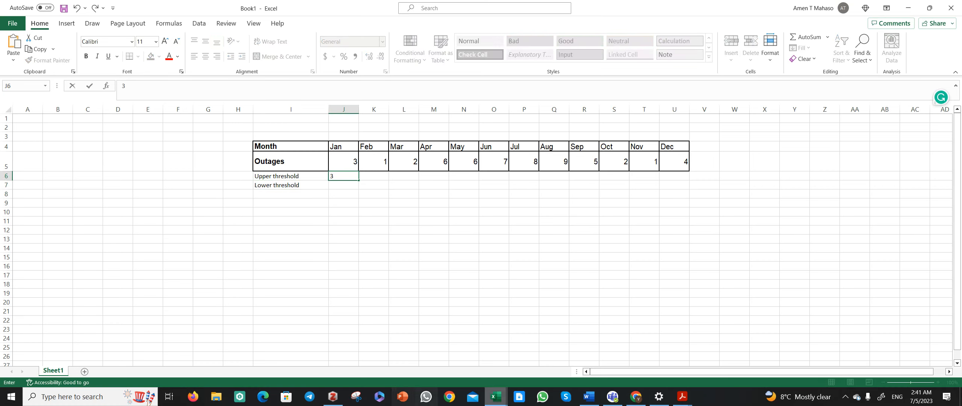
left_click(373, 202)
left_click(343, 176)
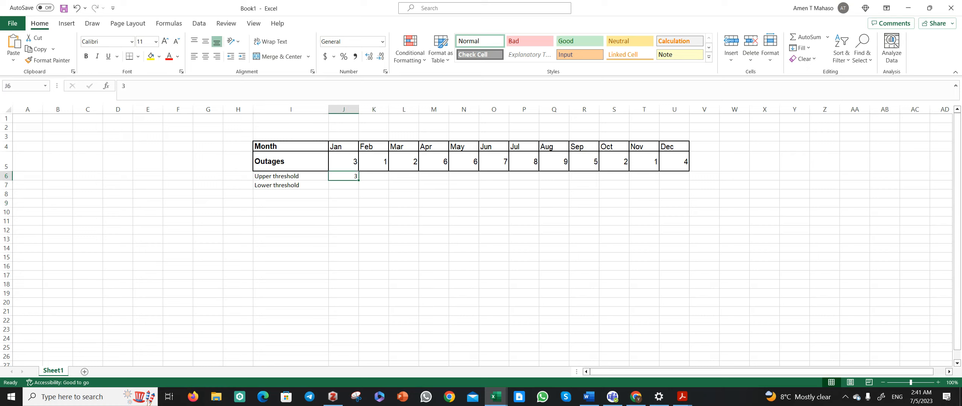
left_click_drag(356, 183, 688, 184)
left_click(346, 175)
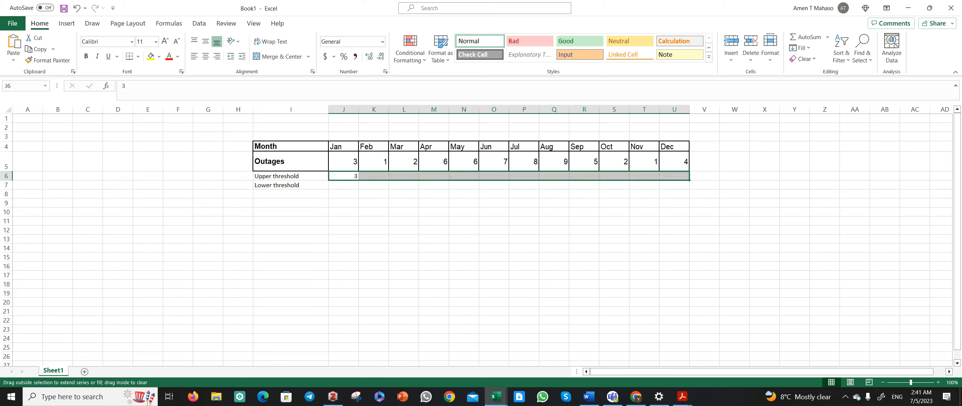
- Enter 2 as the January lower threshold in J7 and fill it across to December in U7
left_click(343, 185)
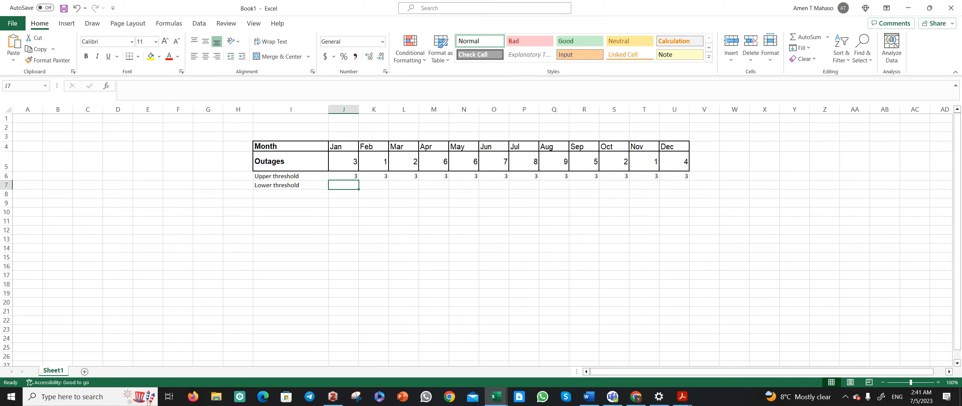
type("2")
key("Return")
key("Up")
left_click_drag(358, 189, 643, 195)
left_click(674, 203)
- Apply all borders to the outages and thresholds table in I4:U7
left_click_drag(286, 146, 676, 186)
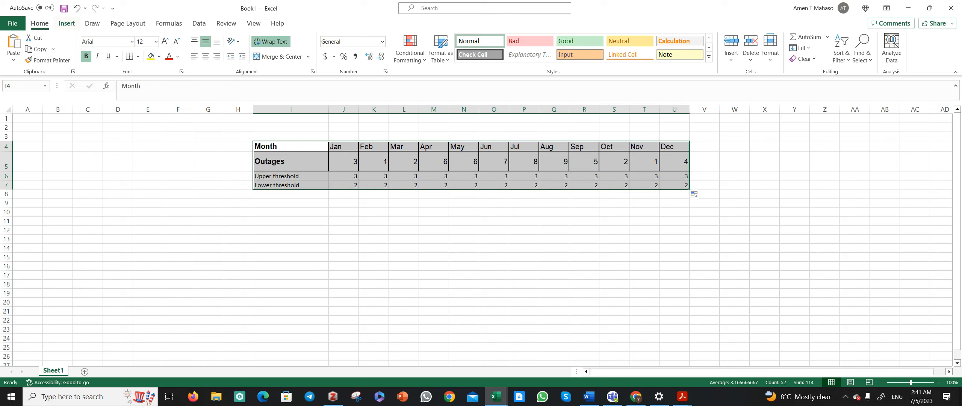
left_click(67, 23)
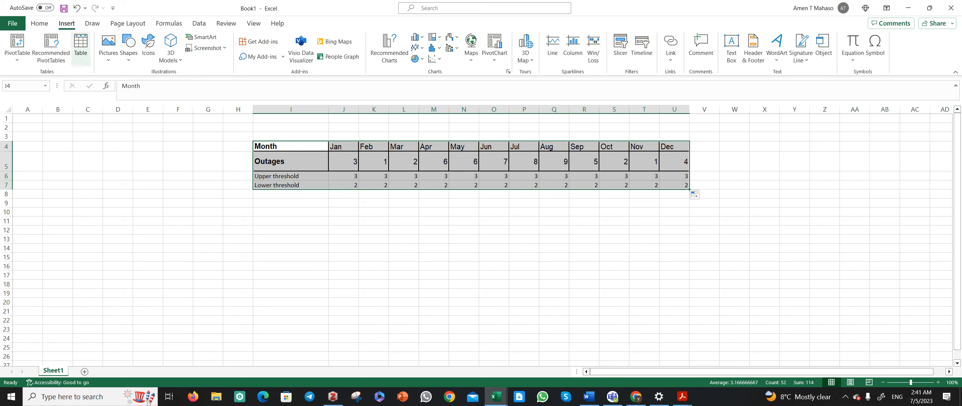
left_click(40, 24)
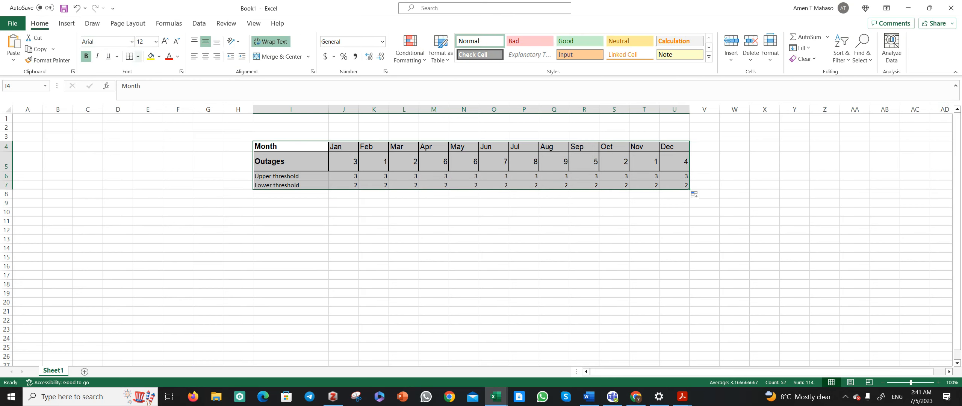
left_click(138, 56)
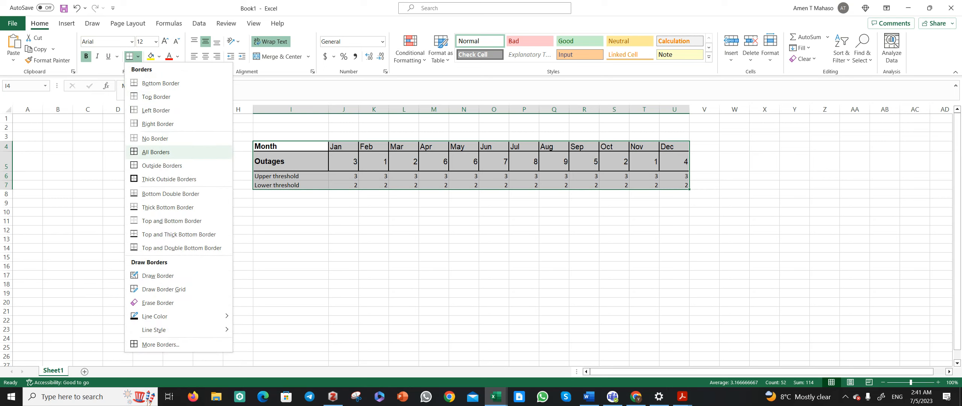
left_click(156, 151)
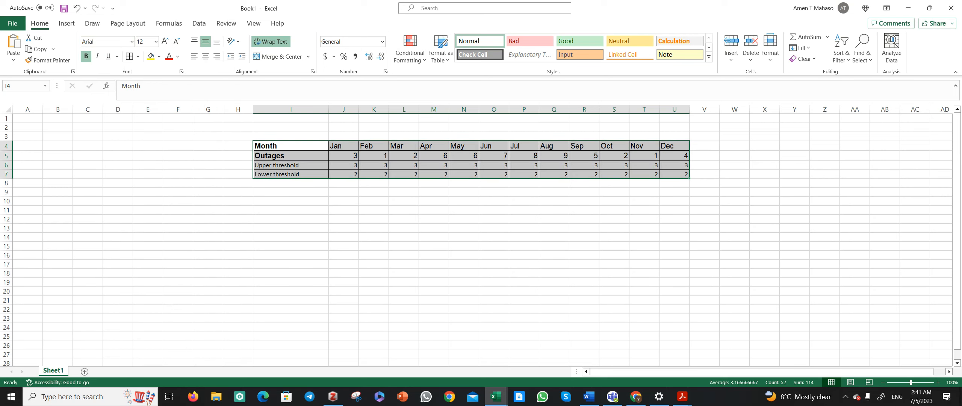
left_click(554, 219)
- Set the text of the table in I4:U7 to size 12 and remove its bold formatting
left_click_drag(291, 146, 674, 174)
left_click(132, 41)
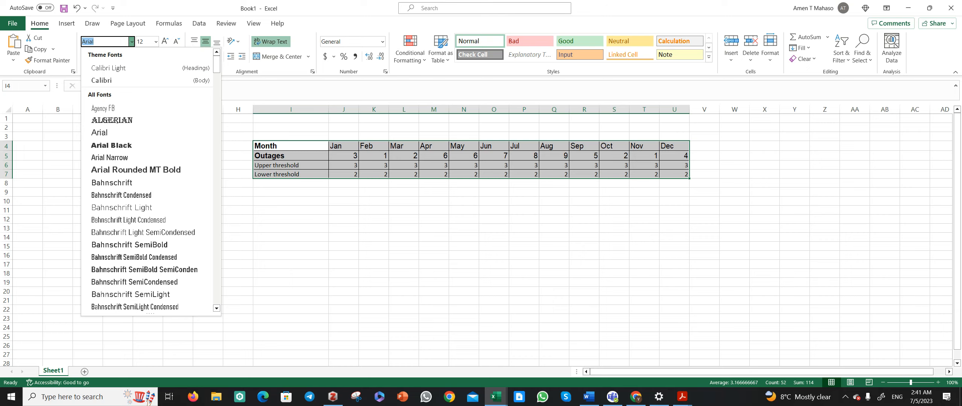
left_click(131, 41)
left_click(155, 42)
left_click(144, 99)
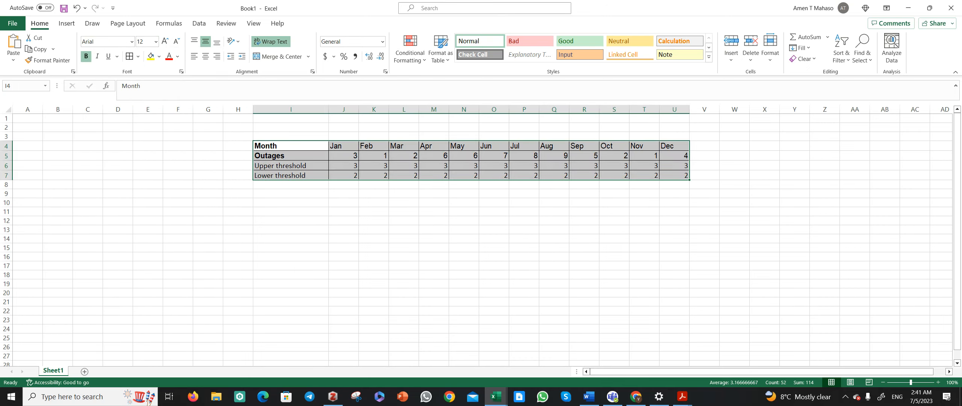
left_click(86, 56)
left_click(86, 56)
left_click(86, 56)
left_click(374, 202)
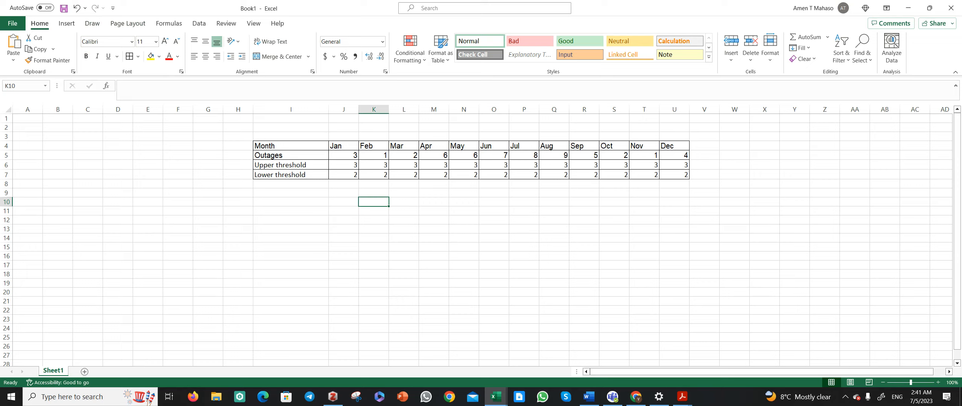
- Fill the empty cells A1:G38 beside the table with the standard dark blue colour
left_click_drag(28, 118, 222, 361)
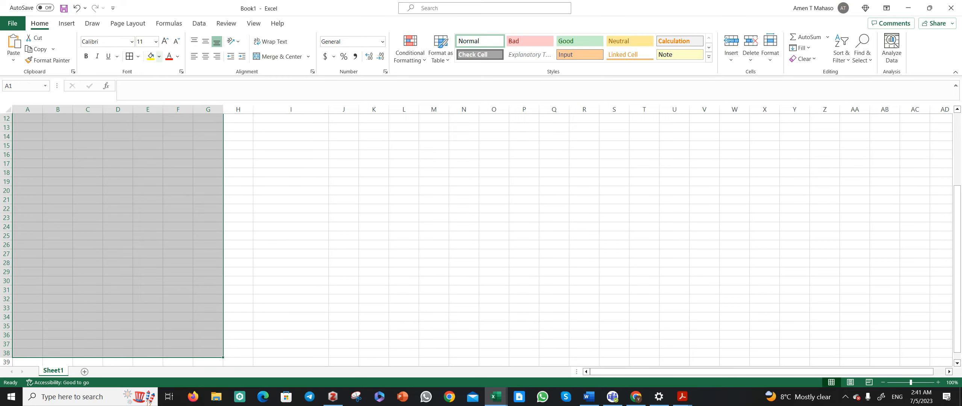
left_click(159, 57)
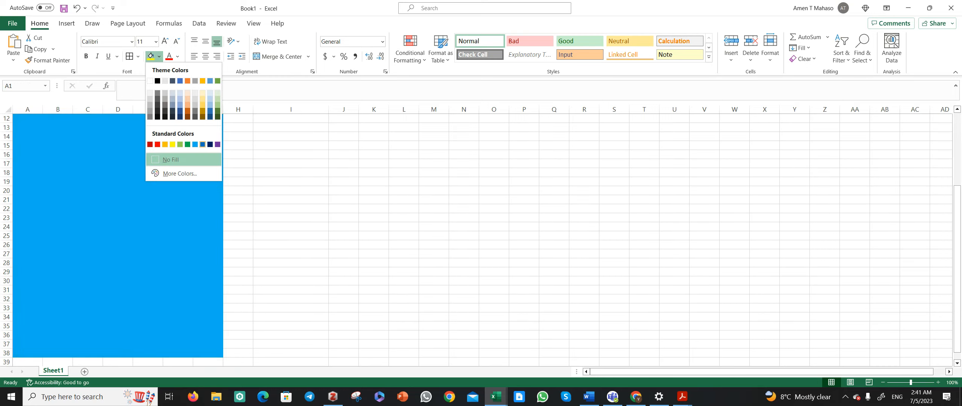
left_click(210, 145)
scroll(210, 225, "up", 4)
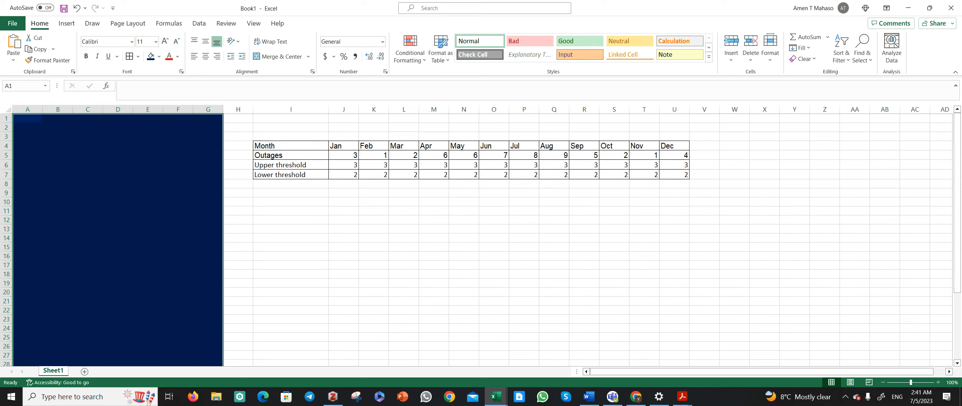
- Fill the empty block from W1 across to column AQ with the same dark blue colour
left_click_drag(735, 118, 943, 356)
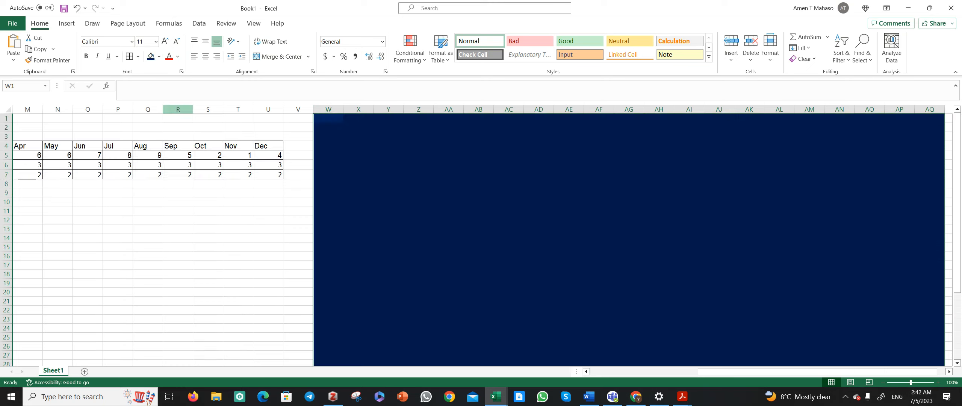
left_click(150, 56)
left_click_drag(817, 372, 708, 372)
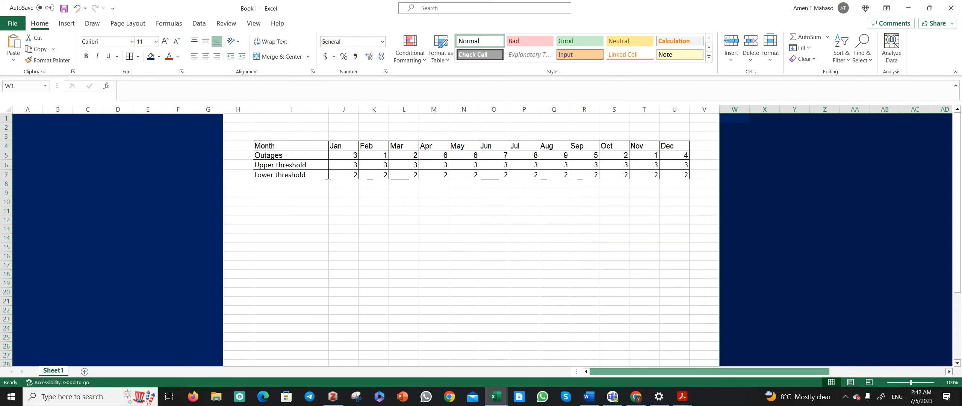
left_click(373, 247)
left_click(374, 202)
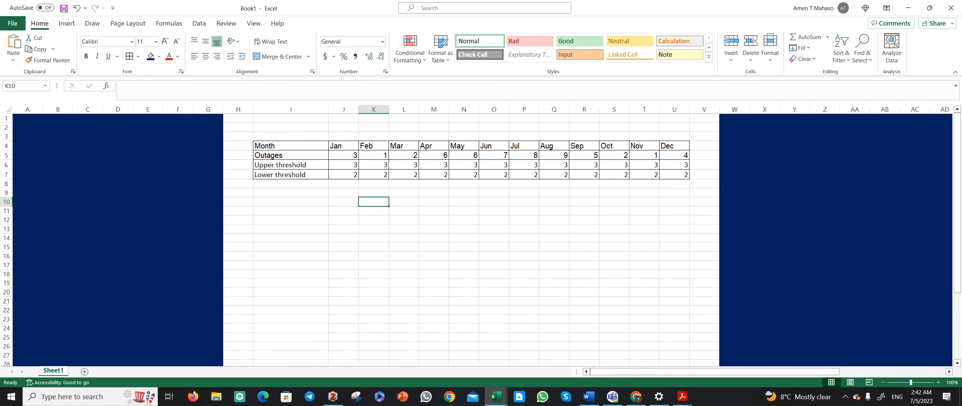
- Insert a 2-D line chart with markers from I4:U7 and place it, slightly enlarged, below the table
left_click(291, 146)
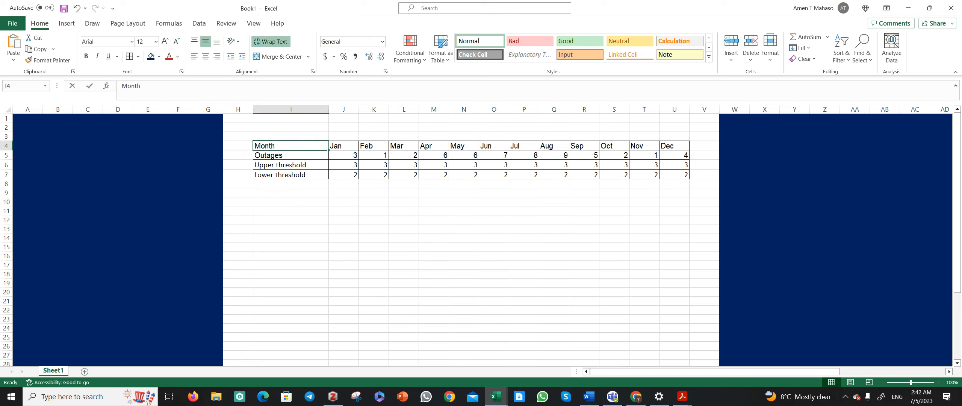
left_click(291, 201)
left_click_drag(291, 146, 674, 174)
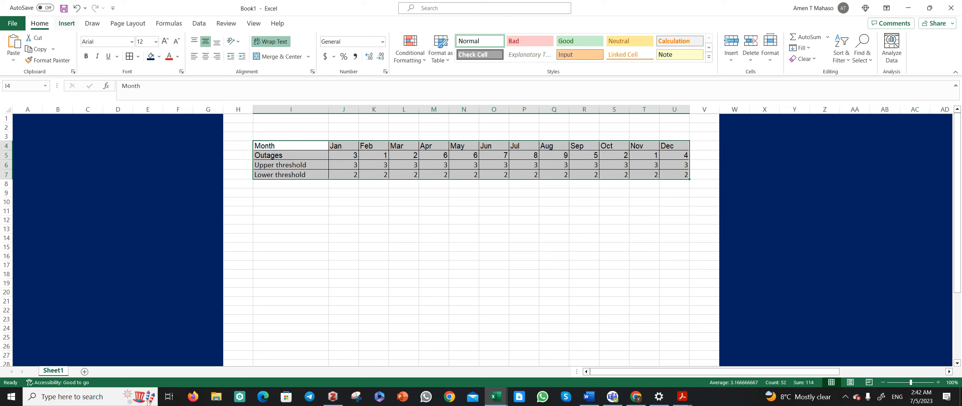
left_click(66, 23)
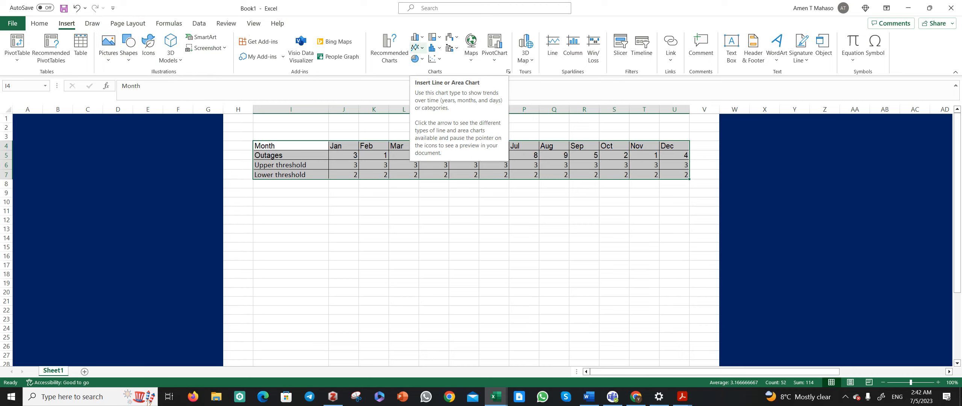
left_click(415, 48)
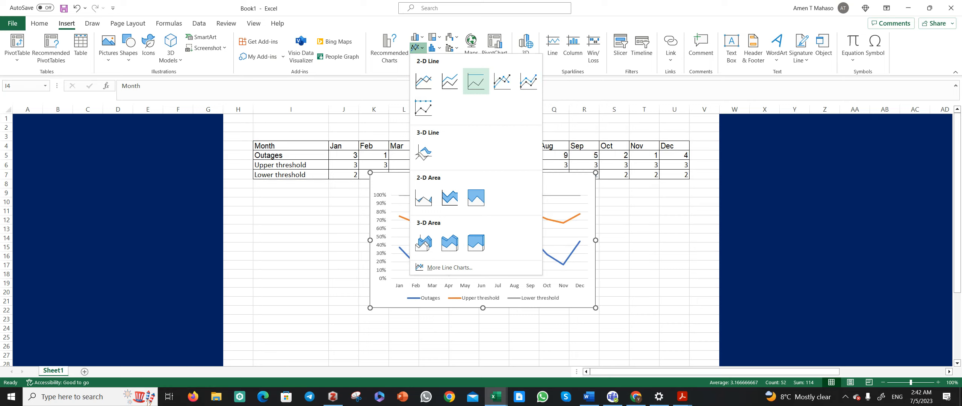
left_click(502, 81)
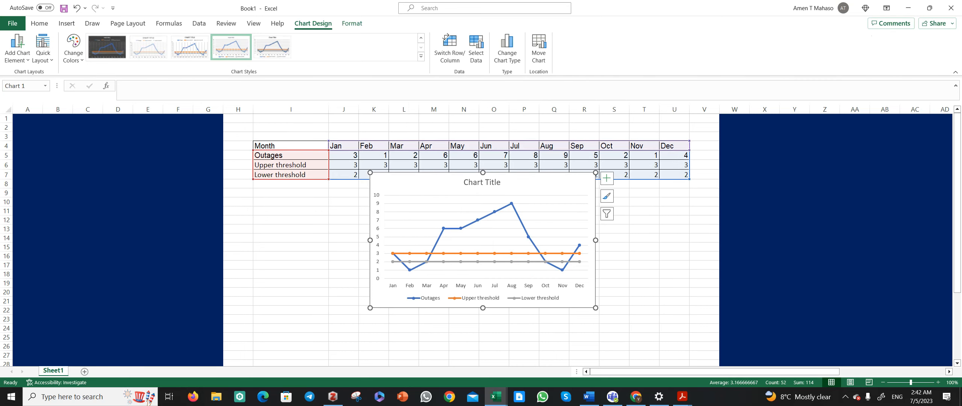
left_click_drag(526, 183, 511, 212)
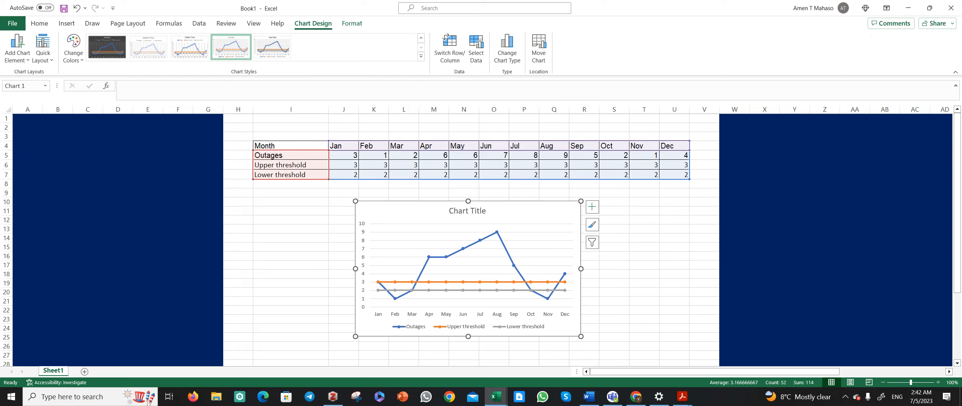
left_click_drag(581, 336, 602, 352)
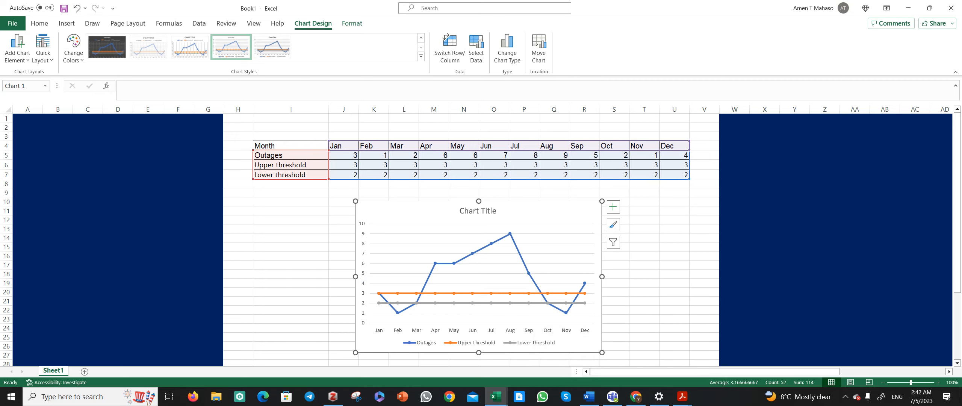
- Switch to Word, create a blank document beside the exam document, and return to the Book1 workbook in Excel
left_click(588, 397)
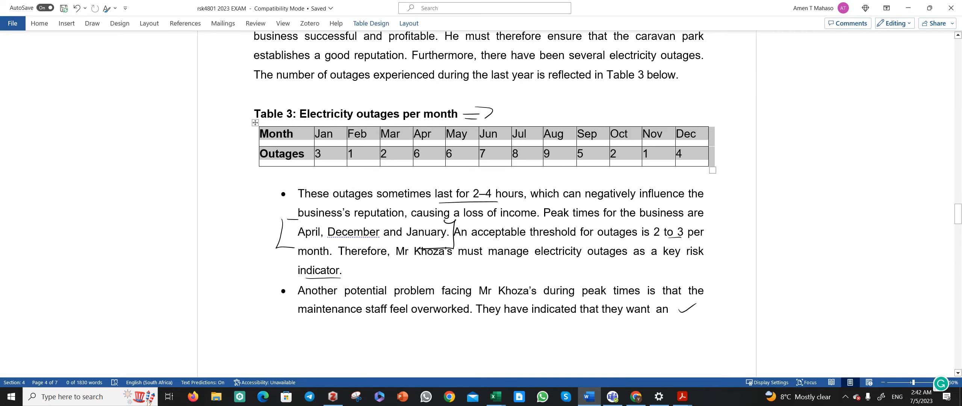
key("ctrl+n")
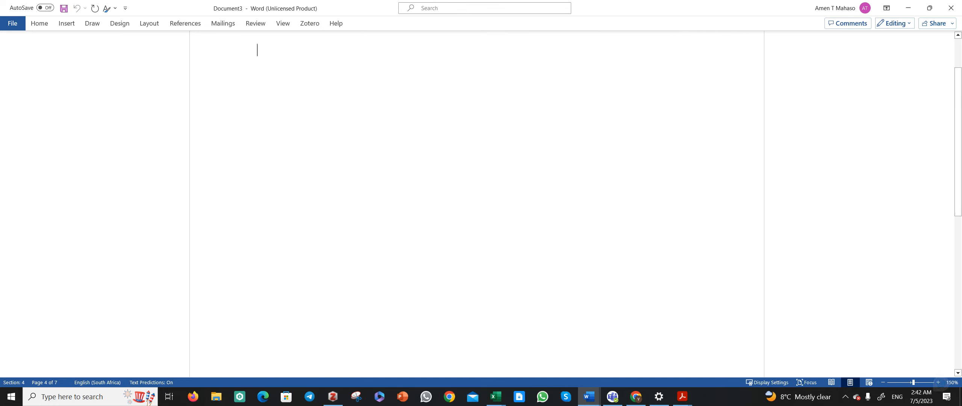
key("super+Right")
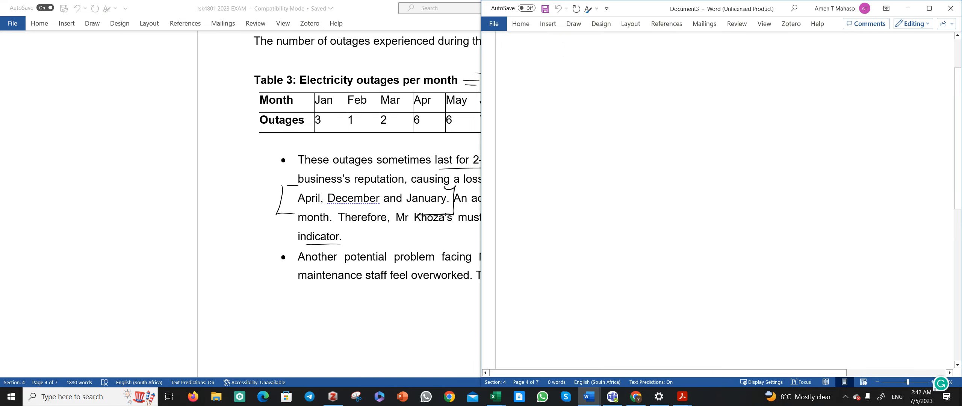
key("Return")
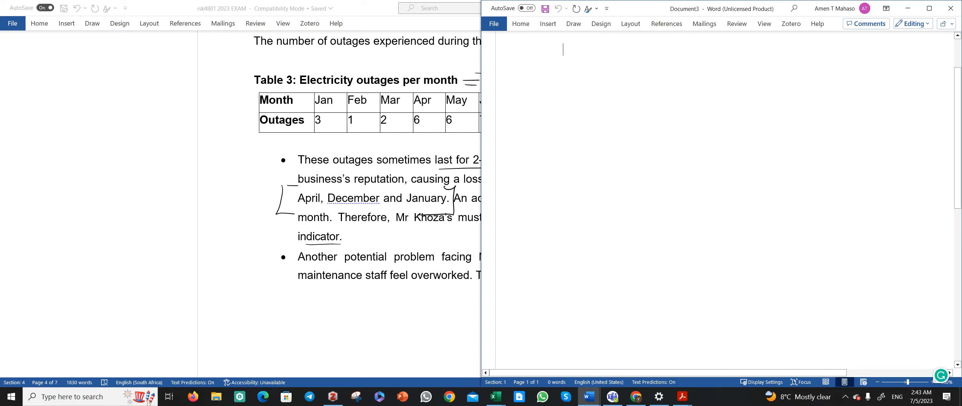
key("alt+Tab")
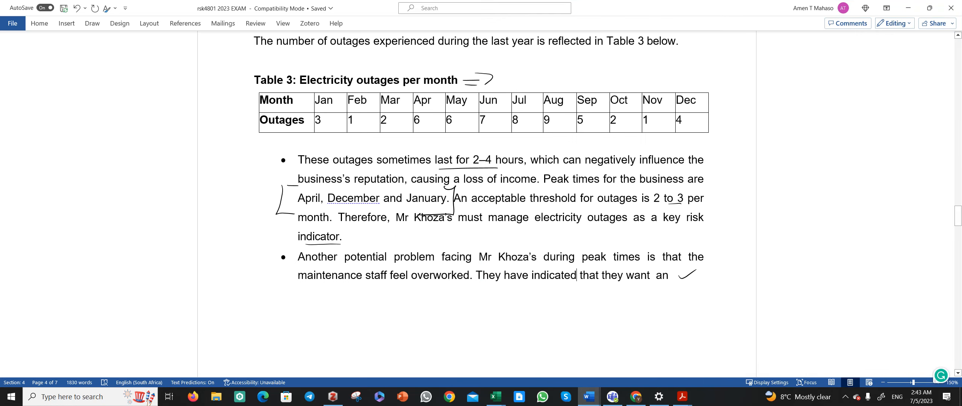
left_click(496, 397)
left_click(549, 357)
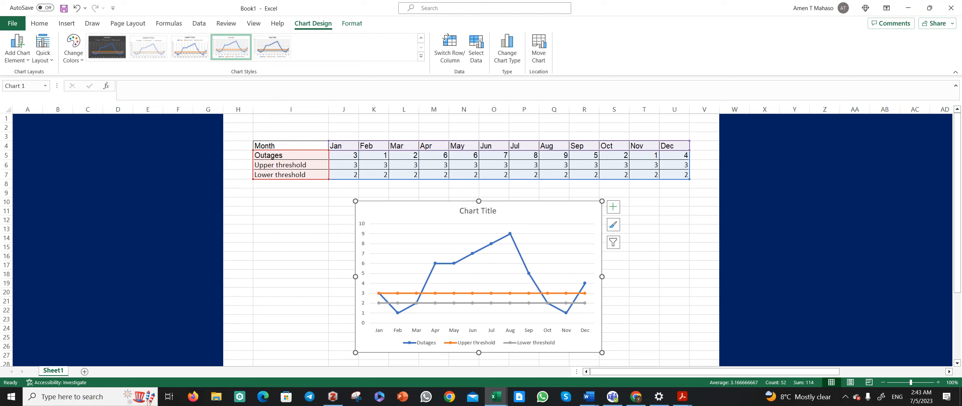
- Change the line colour of the chart's Upper threshold series to red
double_click(363, 273)
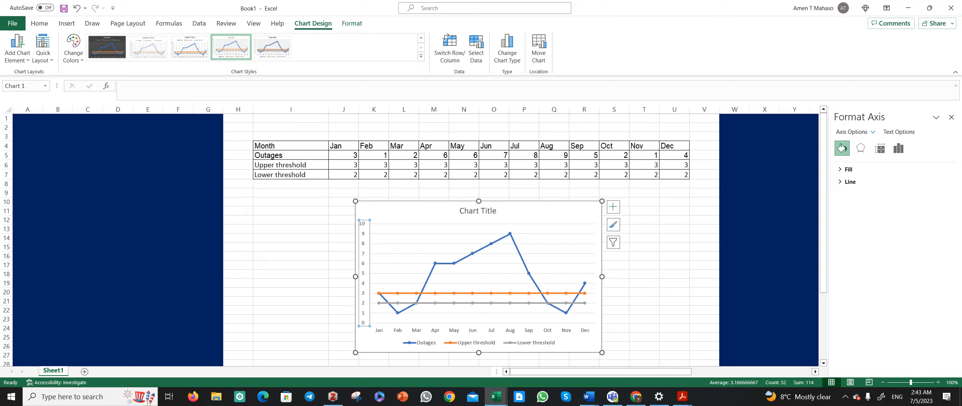
left_click(861, 148)
left_click(898, 132)
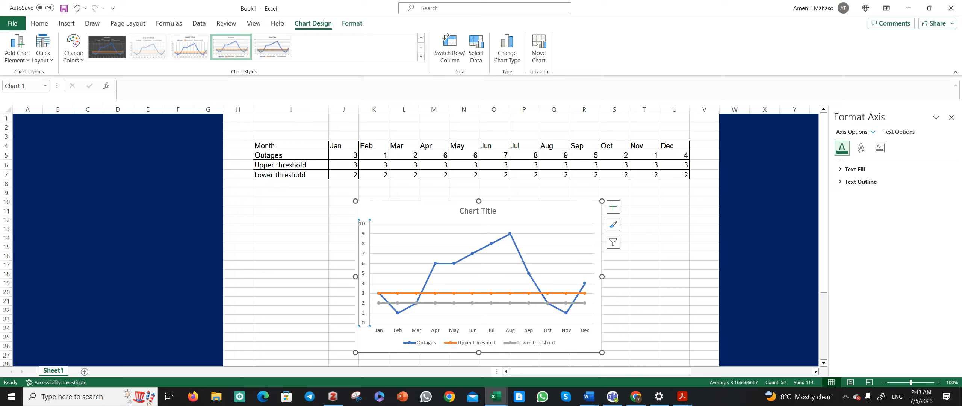
left_click(482, 278)
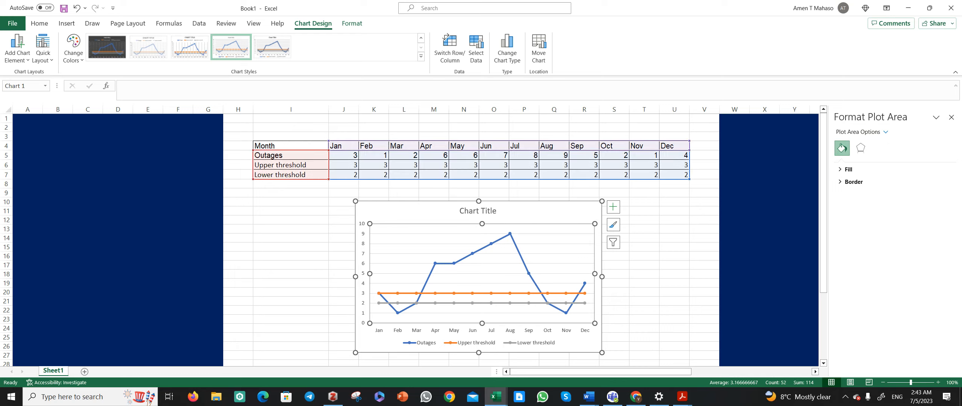
left_click(397, 293)
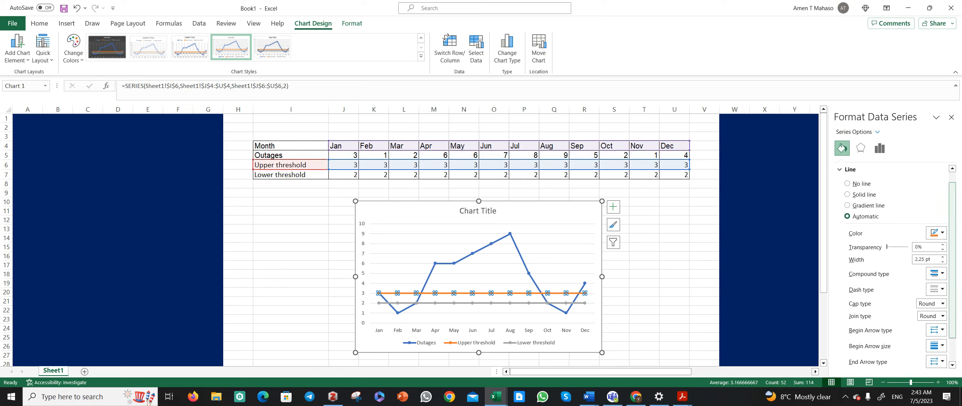
left_click(936, 232)
left_click(897, 321)
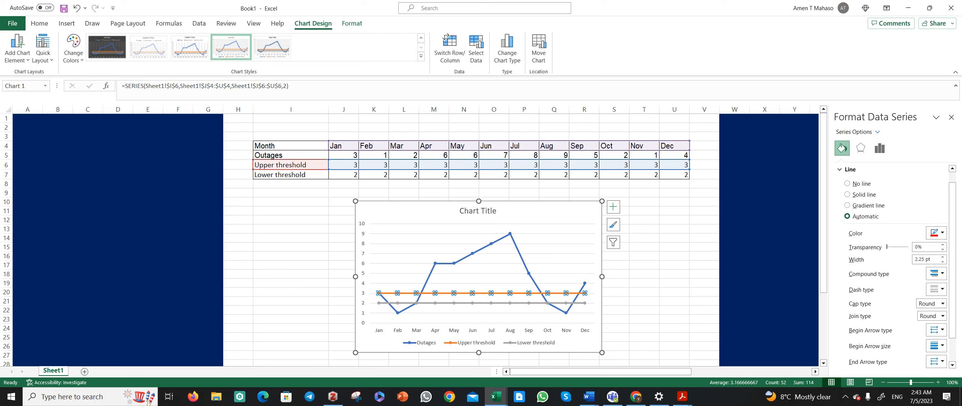
- Change the line colour of the chart's Lower threshold series to green
left_click(547, 302)
left_click(547, 302)
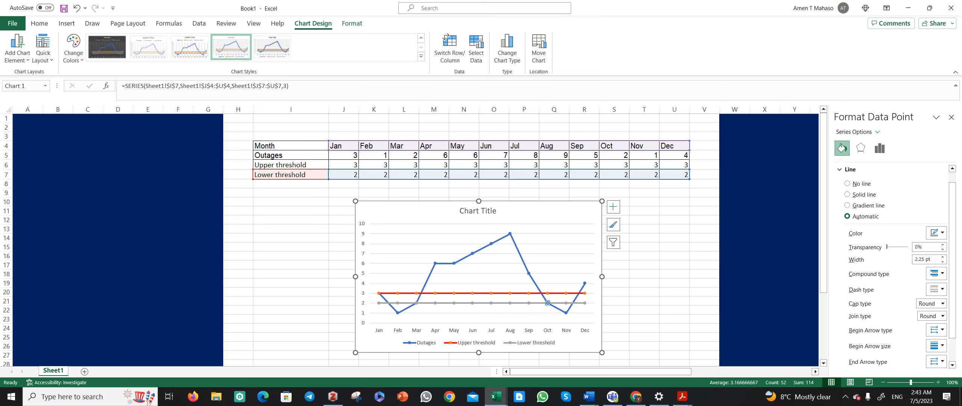
left_click(674, 256)
left_click(519, 253)
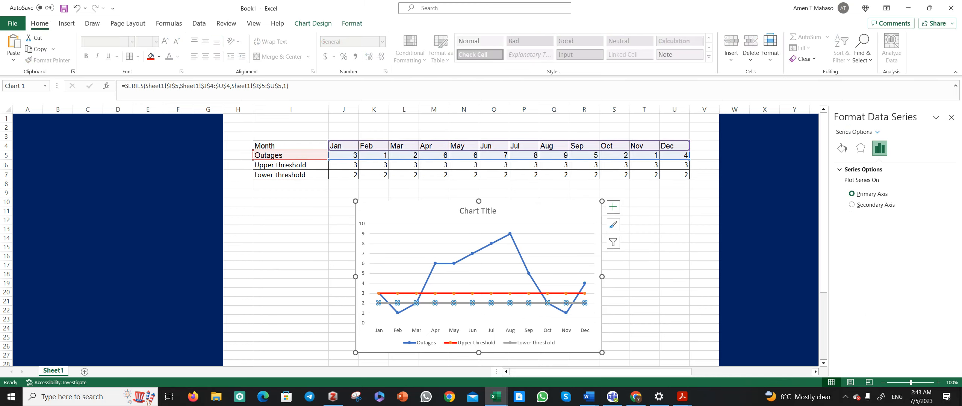
left_click(519, 303)
left_click(842, 147)
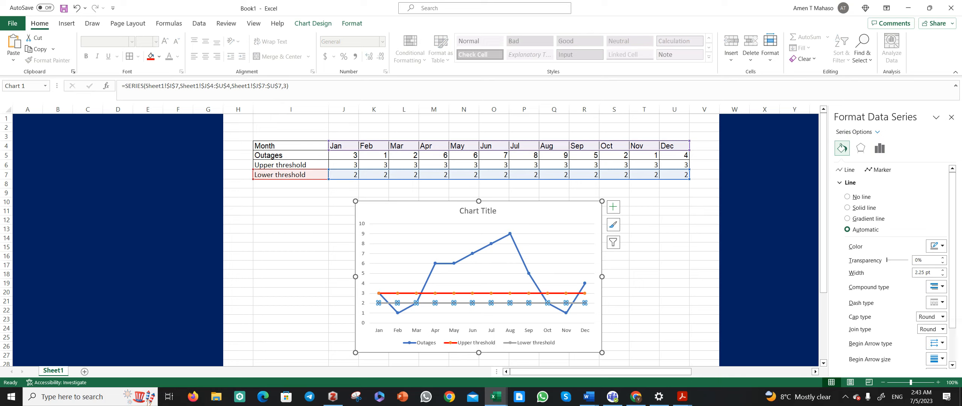
left_click(936, 246)
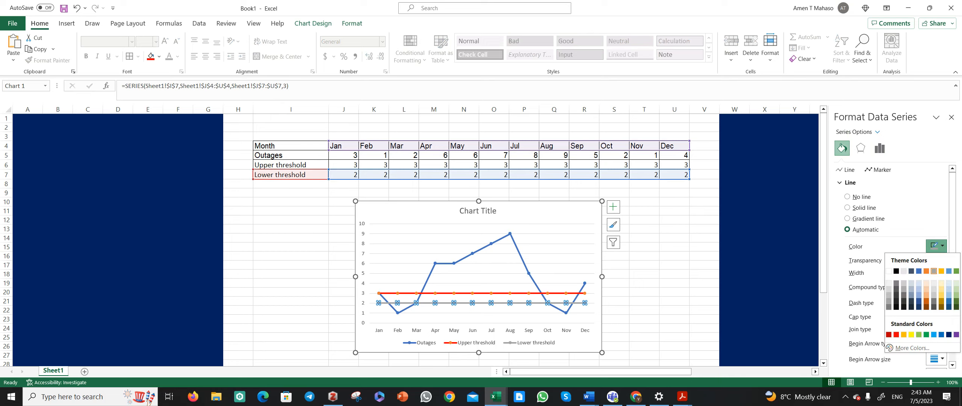
left_click(926, 334)
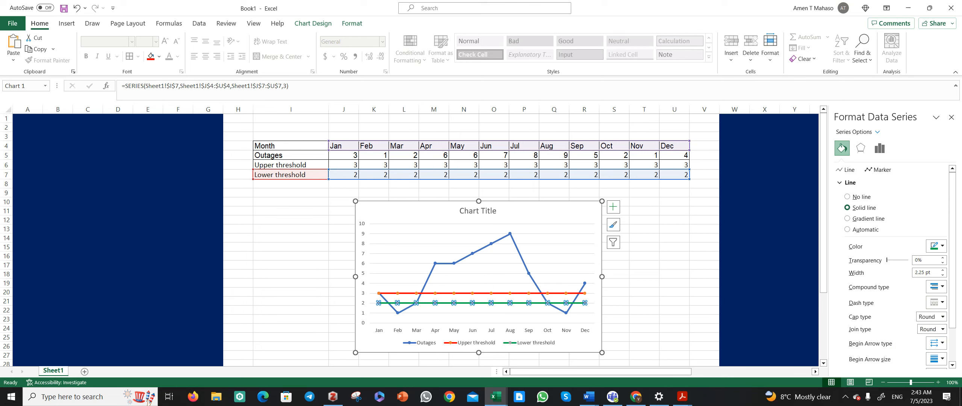
left_click(674, 256)
- Look through the available chart styles and the vertical axis's line, effects and text formatting options
left_click(579, 212)
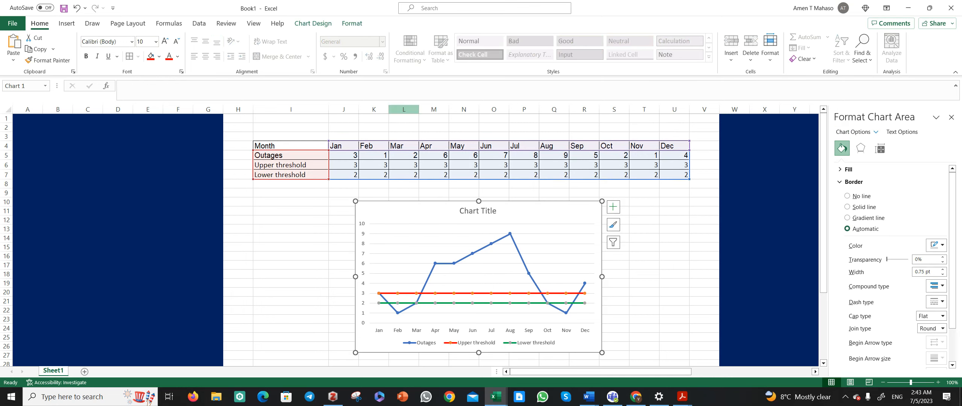
left_click(313, 24)
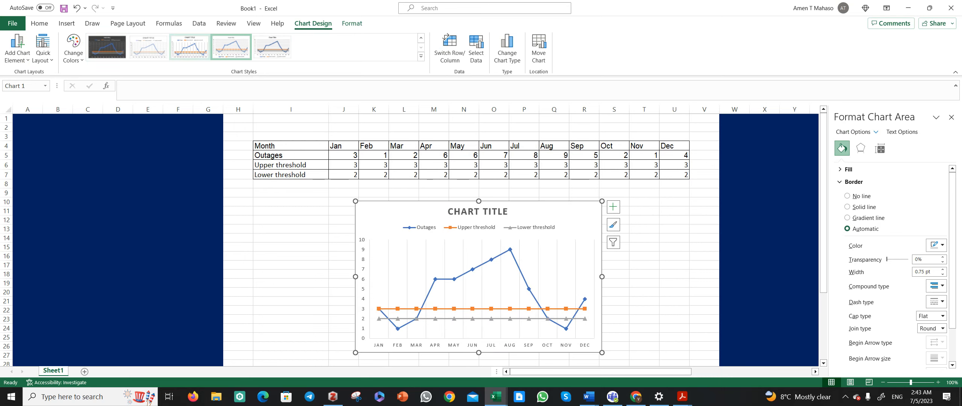
left_click_drag(674, 299, 674, 294)
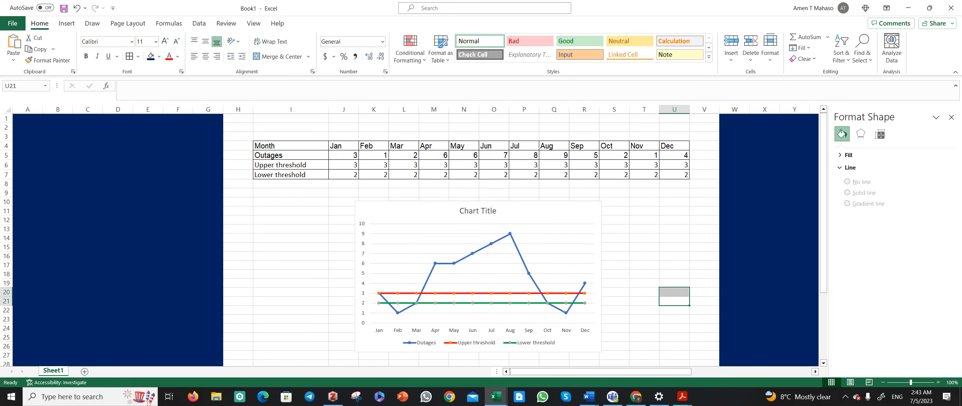
left_click(556, 263)
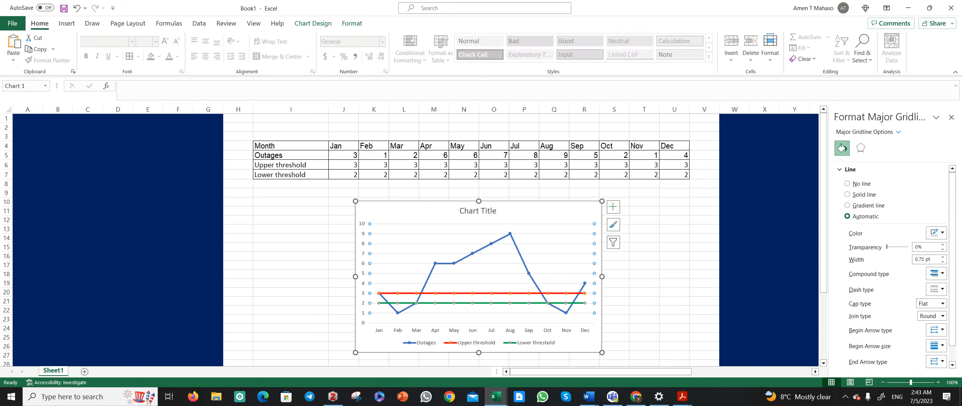
left_click(395, 212)
left_click(364, 263)
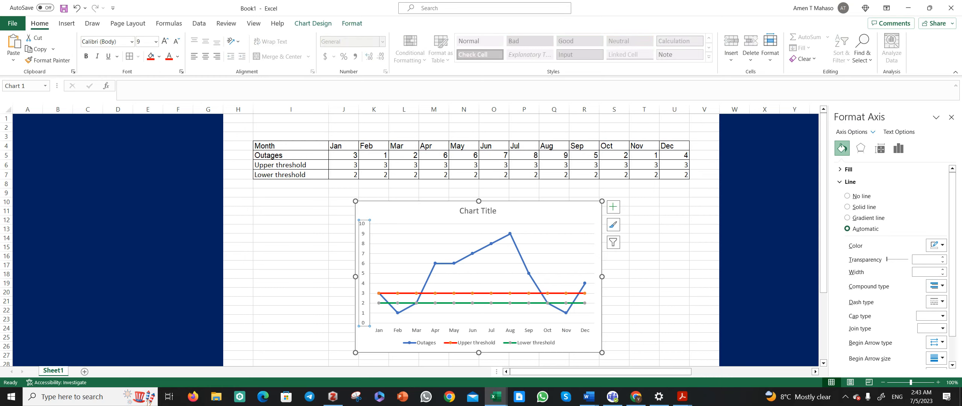
left_click(313, 24)
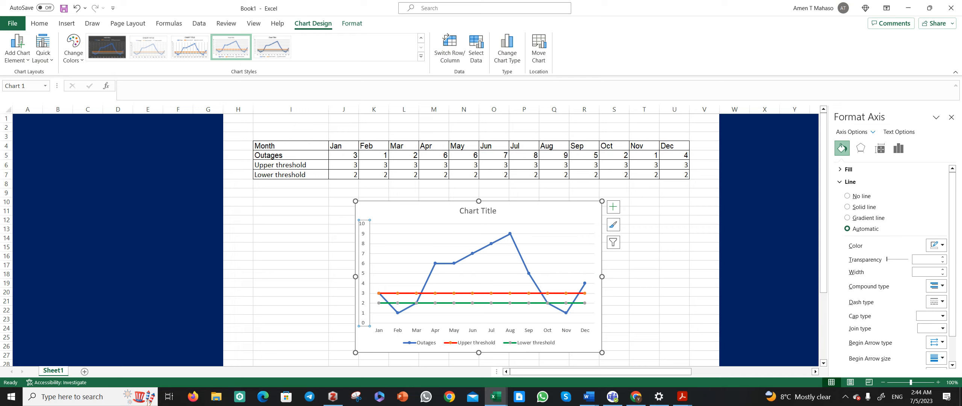
left_click(860, 148)
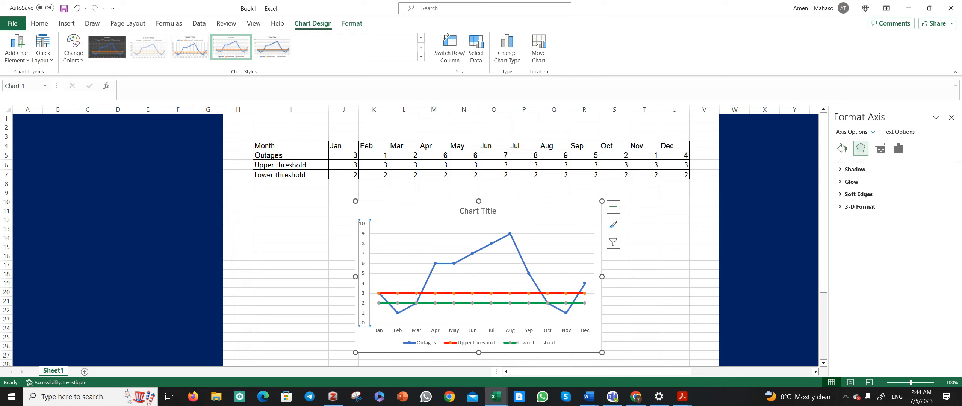
left_click(841, 148)
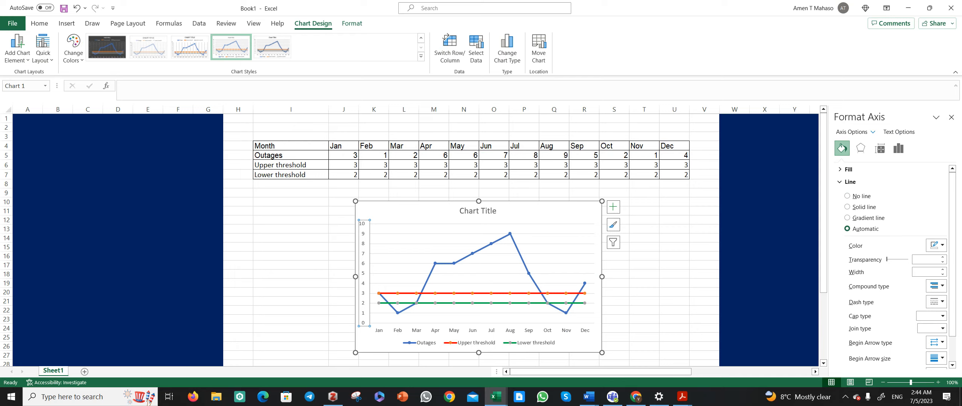
left_click(899, 132)
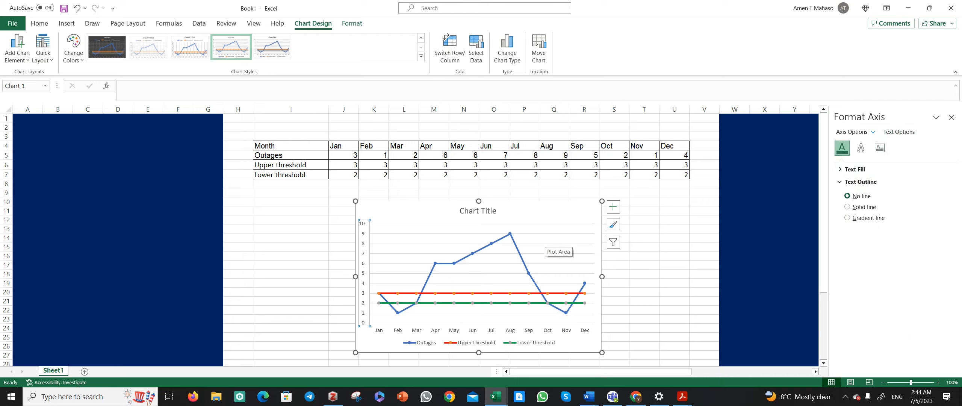
- Copy the whole outages chart and switch to the blank Word document, Document3
left_click(556, 212)
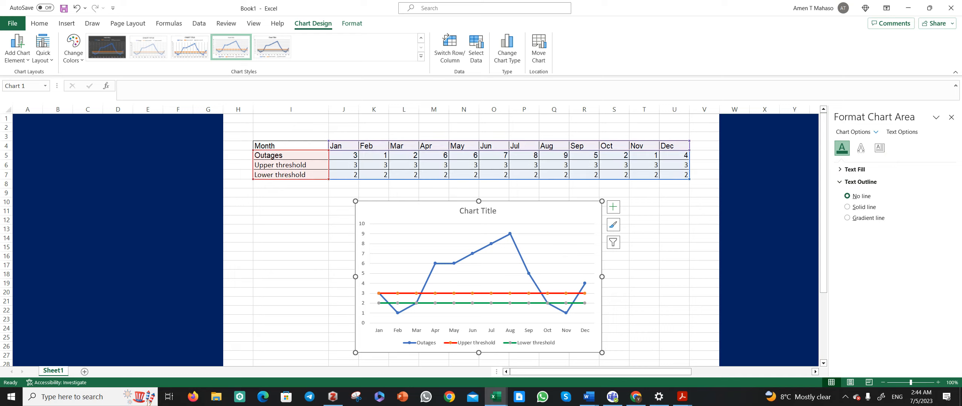
right_click(534, 213)
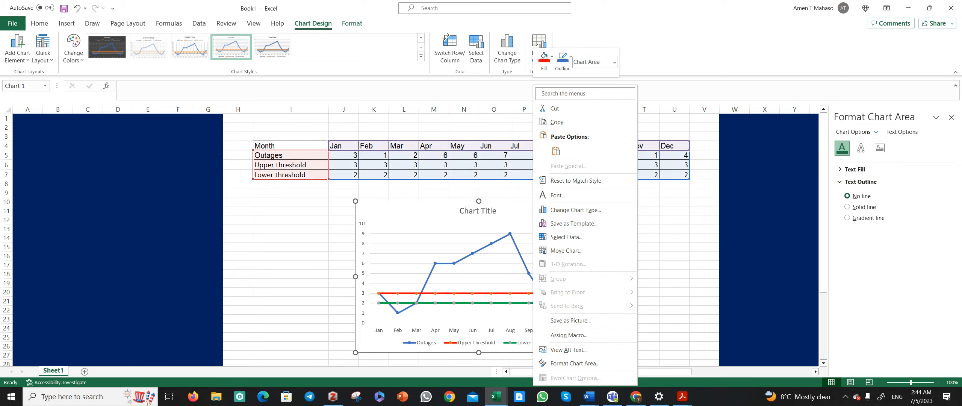
left_click(556, 122)
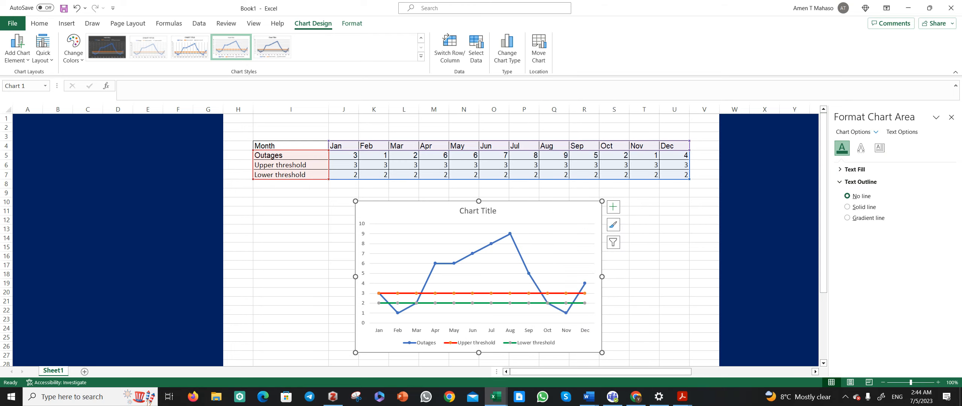
left_click(589, 397)
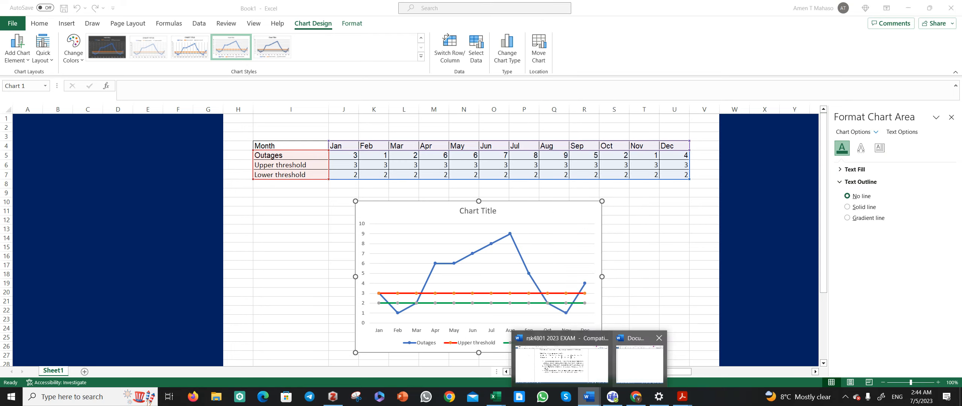
left_click(641, 359)
scroll(722, 203, "up", 2)
scroll(721, 203, "down", 1)
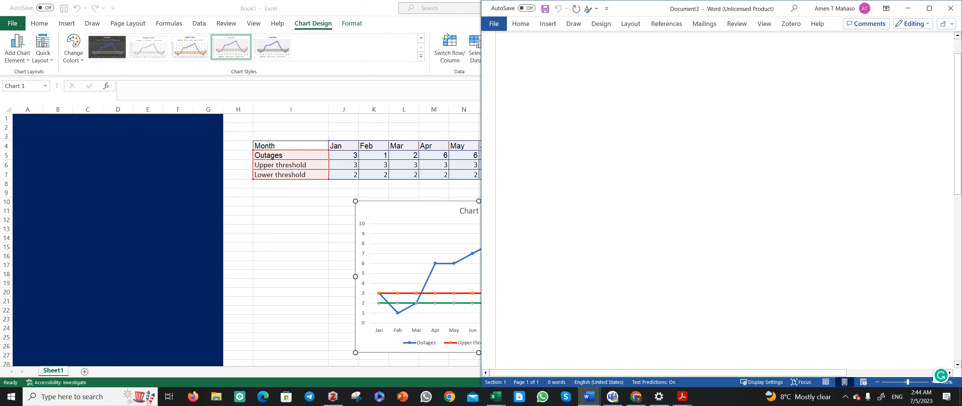
- Paste the chart into the blank document as a picture and delete it
right_click(565, 100)
left_click(640, 169)
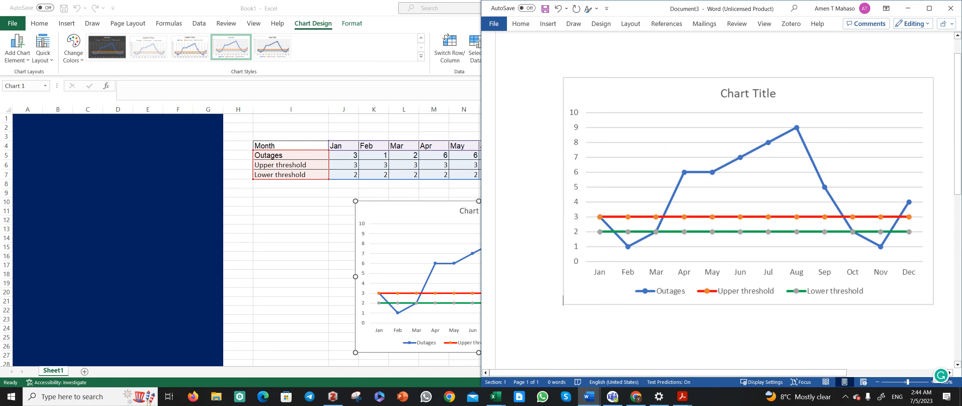
left_click(714, 180)
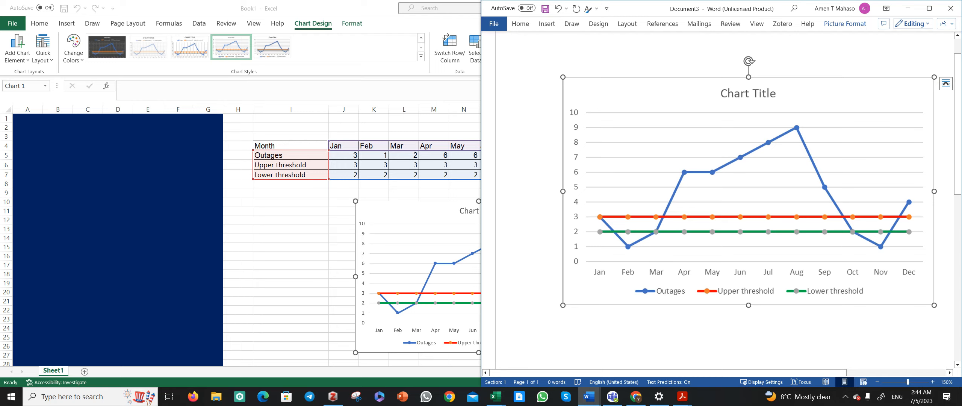
key("Delete")
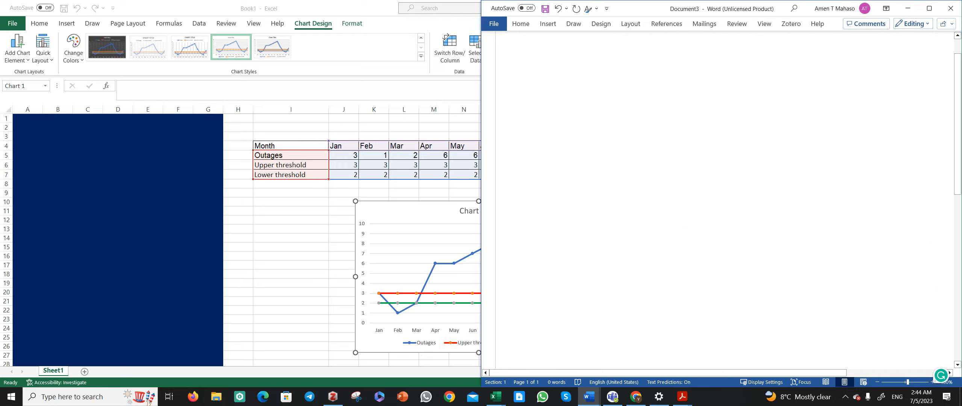
- Paste the chart with the destination theme and linked data, and delete it from the document
right_click(593, 107)
left_click(630, 173)
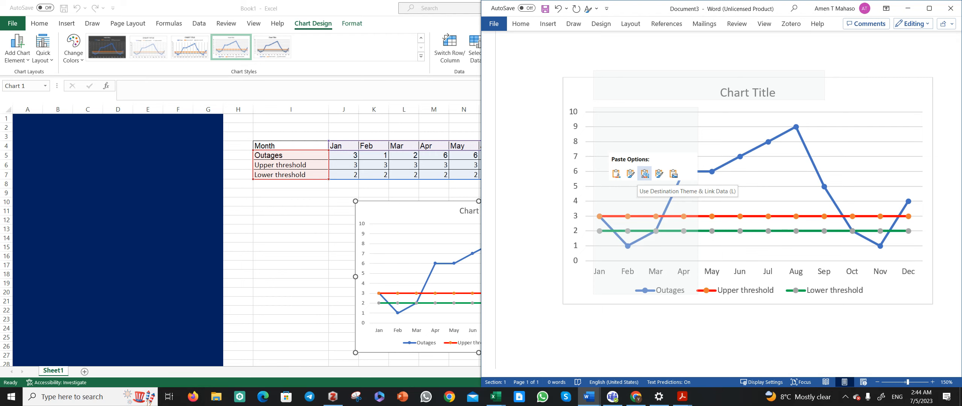
left_click(645, 173)
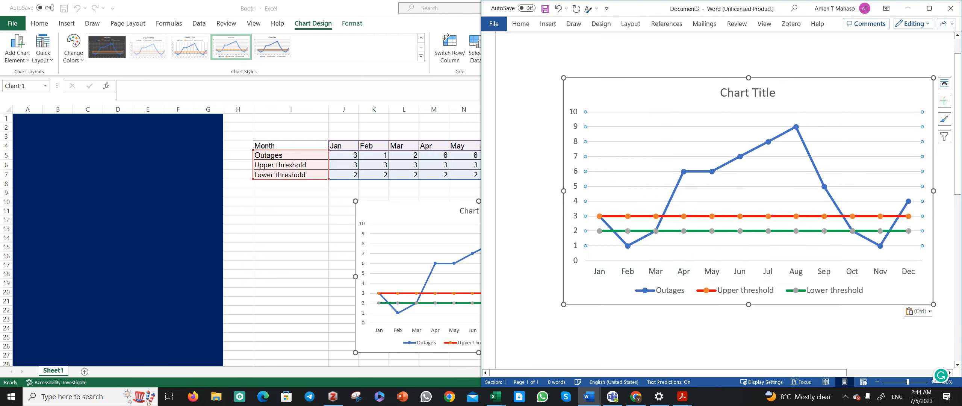
double_click(647, 164)
left_click(684, 269)
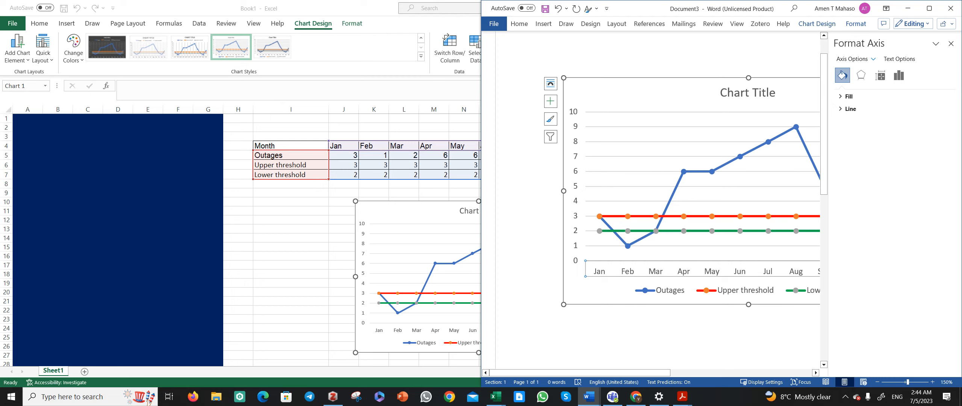
left_click(609, 290)
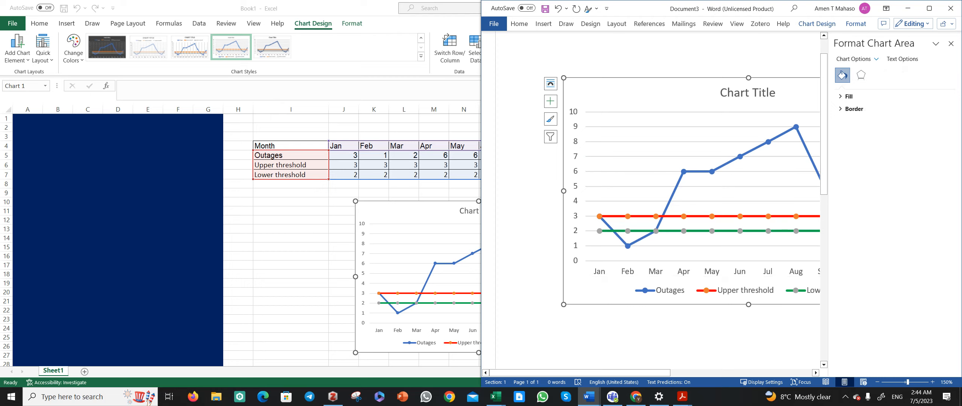
left_click(950, 44)
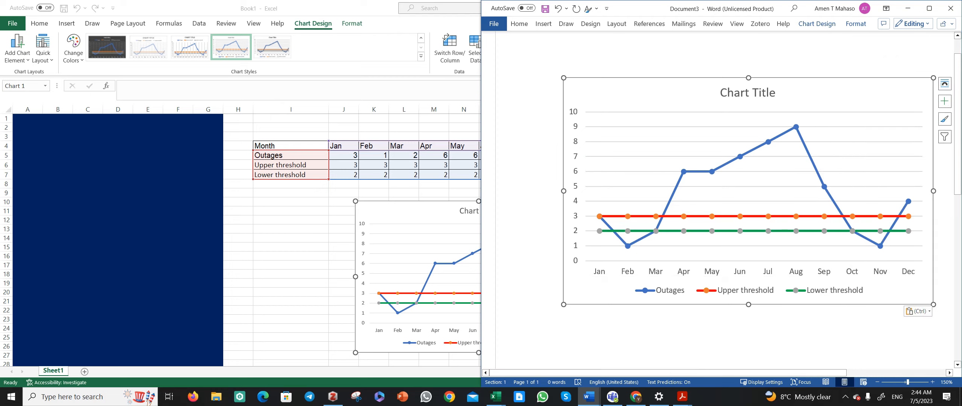
key("Delete")
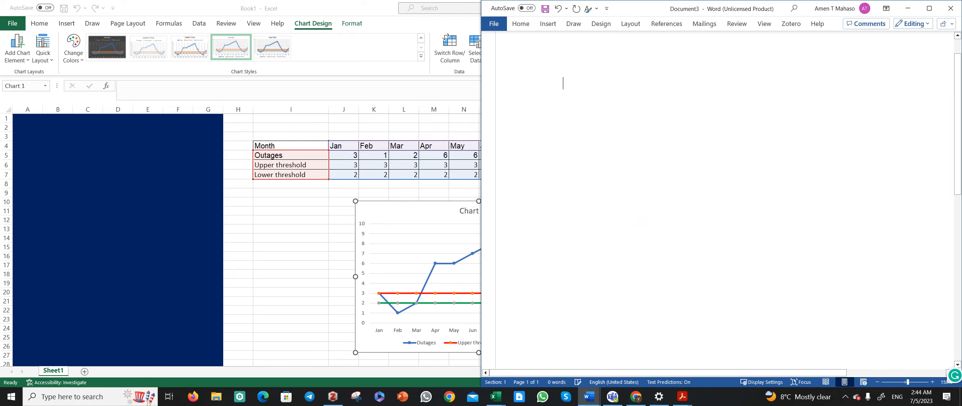
- Paste the chart into the document with the destination theme and embedded workbook, and open its formatting options
right_click(577, 119)
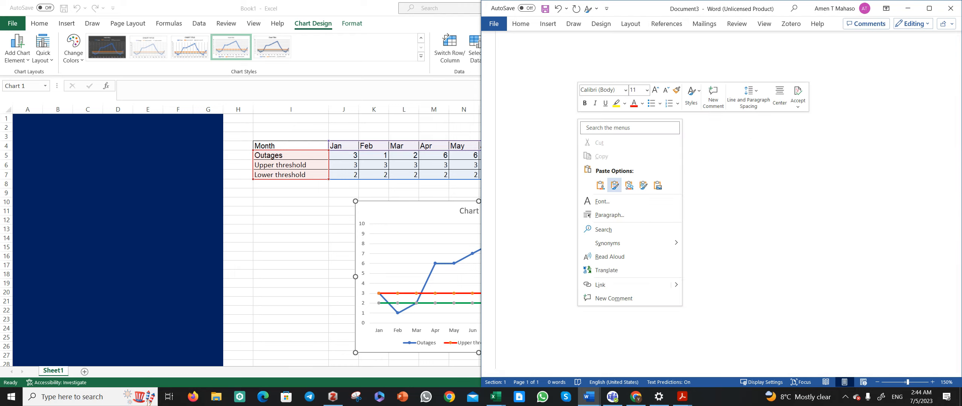
left_click(600, 185)
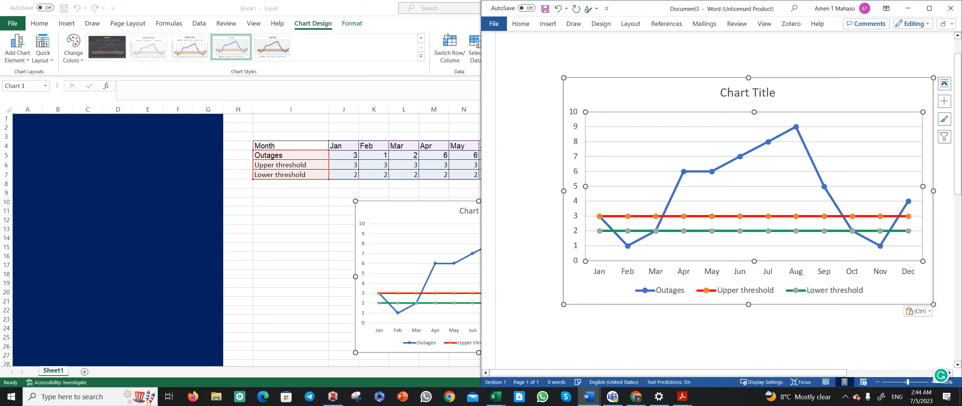
double_click(575, 186)
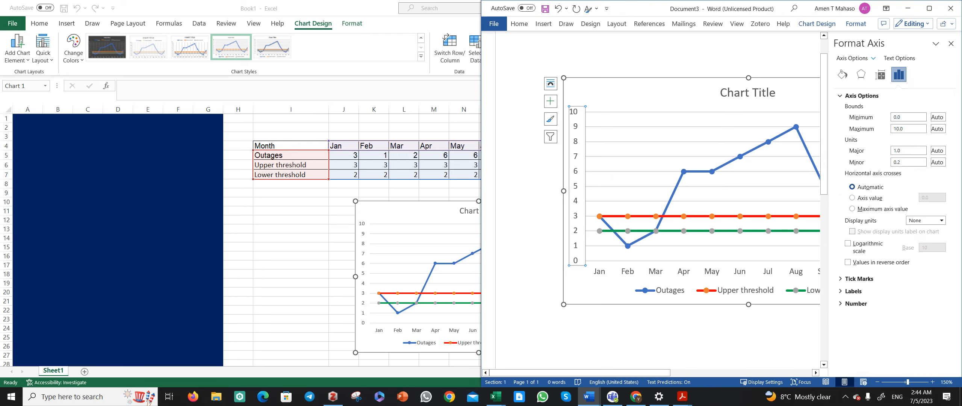
key("Escape")
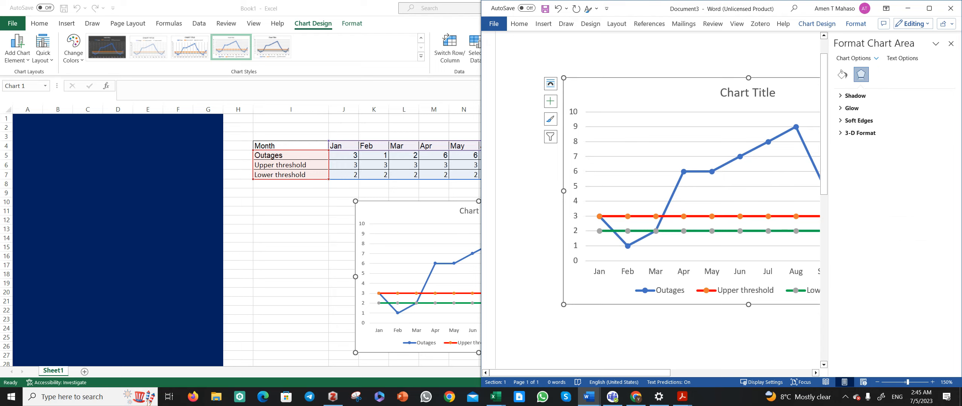
- Give the pasted chart's chart area a light dotted pattern fill
left_click(842, 74)
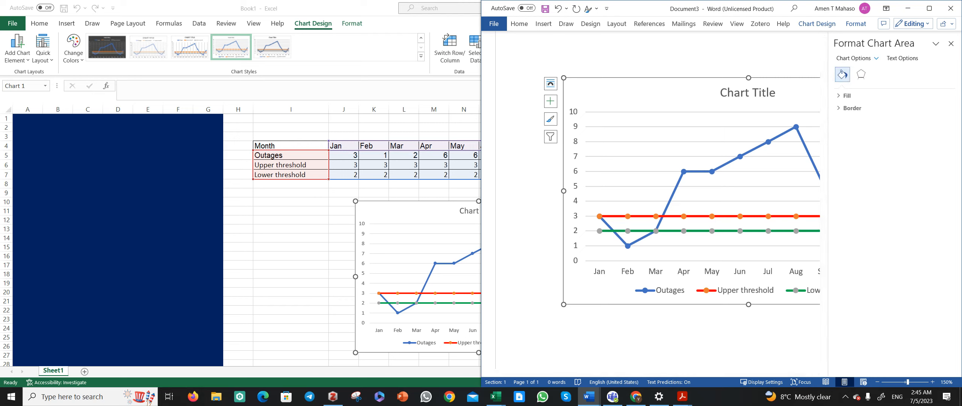
left_click(845, 95)
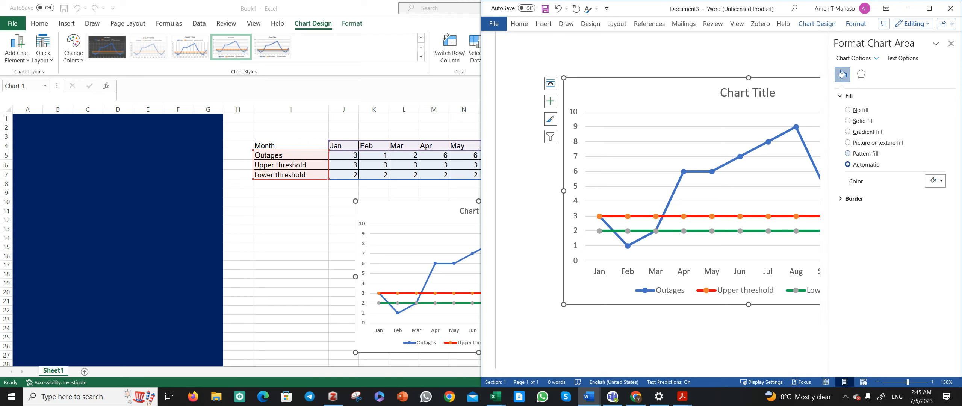
left_click(848, 154)
left_click(889, 191)
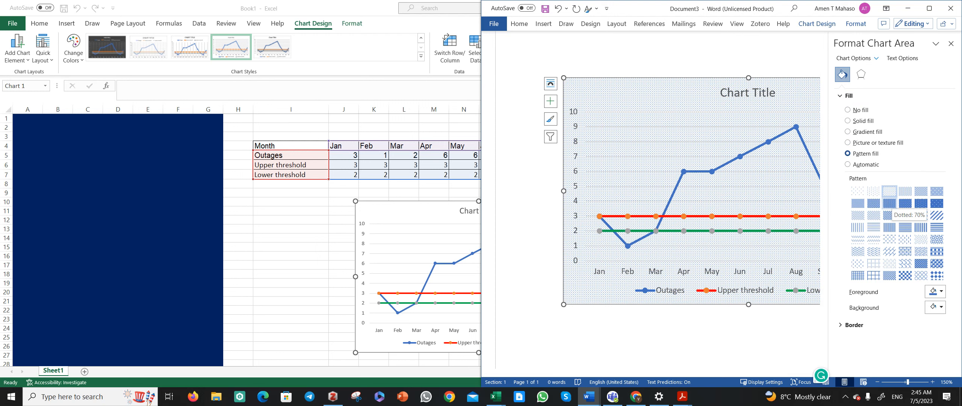
- Try a denser pattern on the chart area, switch to the lightest dotted pattern fill, and close the formatting options
left_click(889, 203)
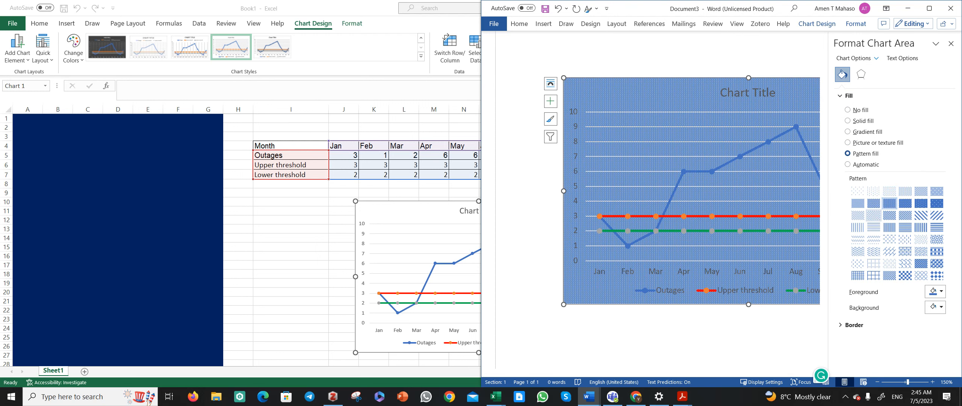
left_click(858, 191)
left_click(951, 43)
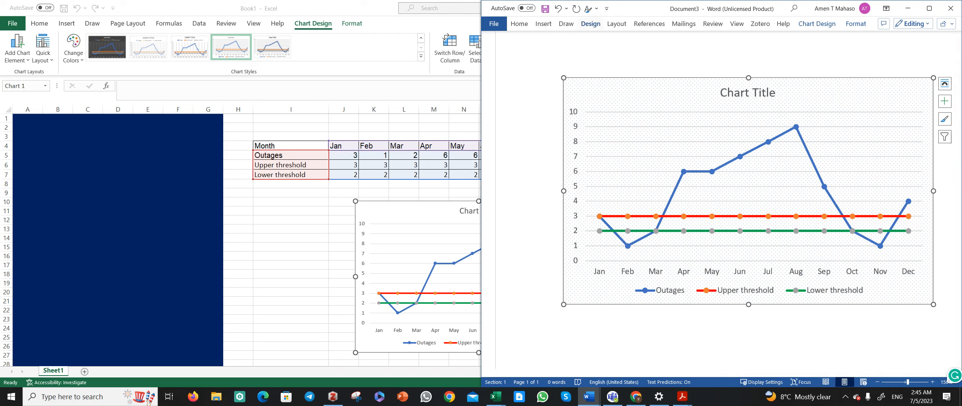
- Change the pasted chart's type from the line with markers to a stacked line chart
left_click(543, 23)
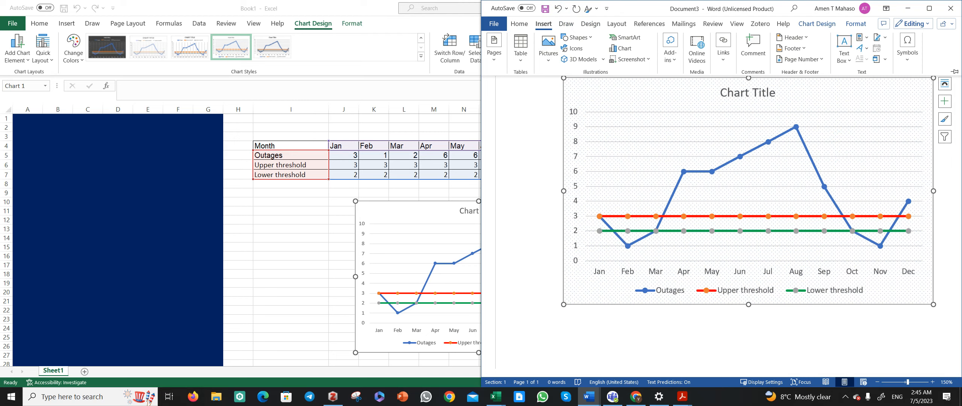
left_click(622, 48)
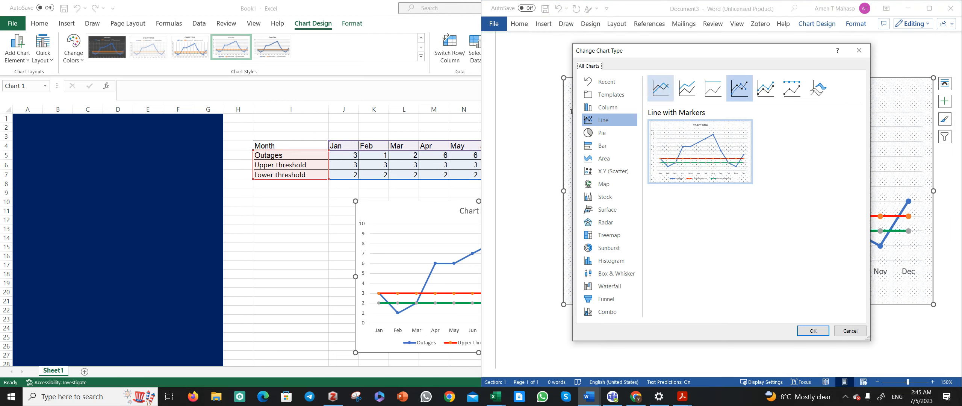
left_click(687, 88)
mouse_move(698, 150)
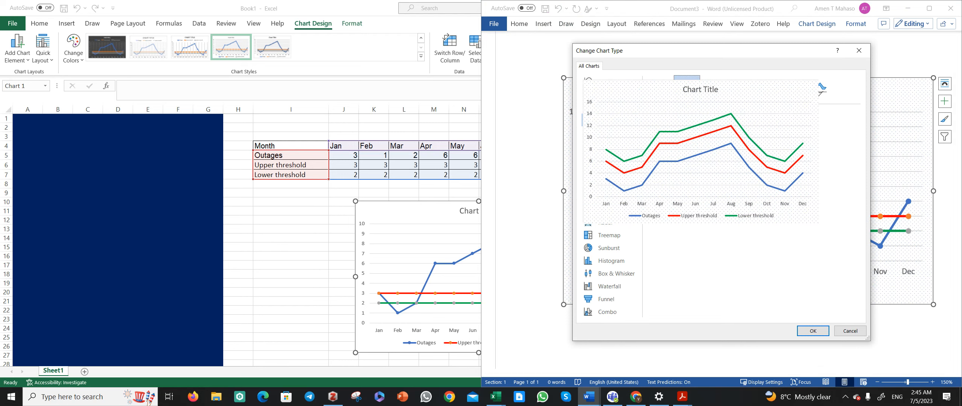
left_click(812, 331)
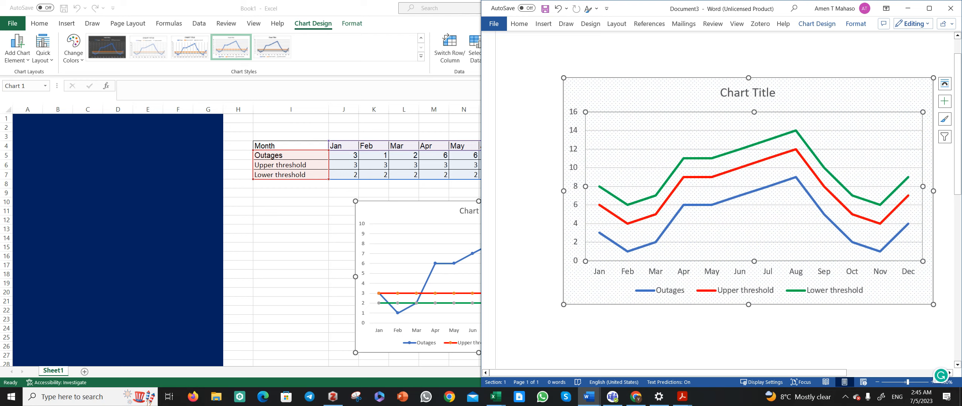
- Handwrite the phone number in ink in the blank space below the chart
left_click(638, 372)
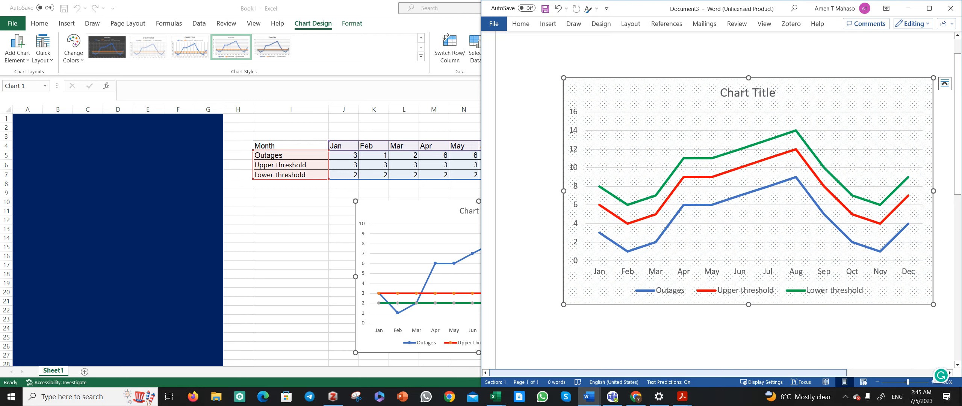
mouse_move(566, 333)
left_mouse_down()
mouse_move(588, 332)
mouse_move(567, 349)
mouse_move(567, 337)
left_mouse_up()
mouse_move(604, 331)
left_mouse_down()
mouse_move(602, 351)
mouse_move(612, 350)
left_mouse_up()
mouse_move(628, 335)
left_mouse_down()
mouse_move(640, 335)
mouse_move(635, 353)
left_mouse_up()
mouse_move(628, 346)
left_mouse_down()
mouse_move(655, 340)
mouse_move(712, 349)
mouse_move(745, 325)
left_mouse_up()
mouse_move(750, 329)
left_mouse_down()
mouse_move(777, 346)
mouse_move(786, 324)
mouse_move(844, 333)
left_mouse_up()
mouse_move(876, 325)
left_mouse_down()
mouse_move(866, 331)
mouse_move(879, 345)
left_mouse_up()
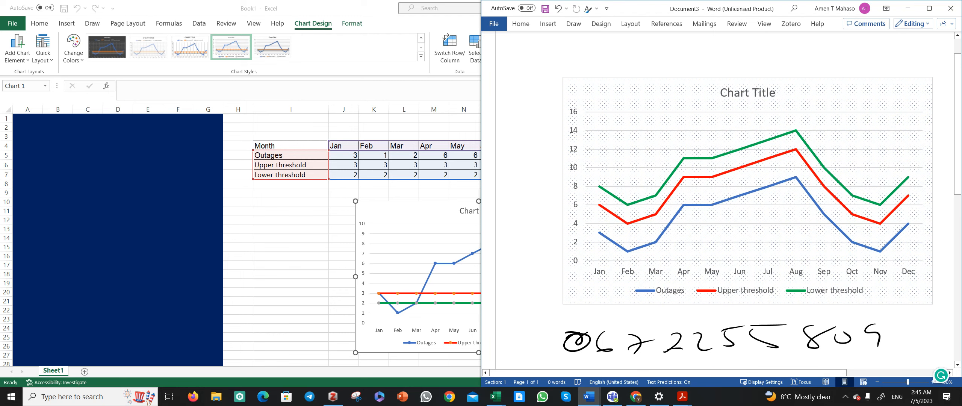
- Select the whole stacked line chart above the handwritten number and delete it from the document
left_click(695, 106)
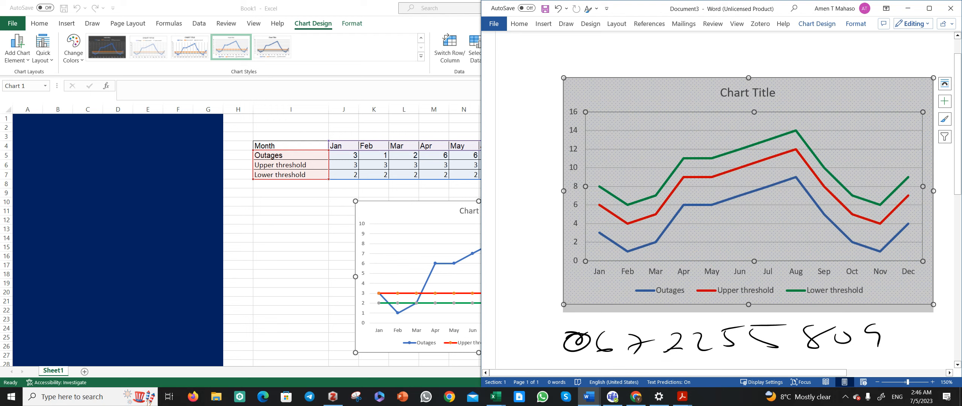
left_click(534, 101)
left_click(736, 150)
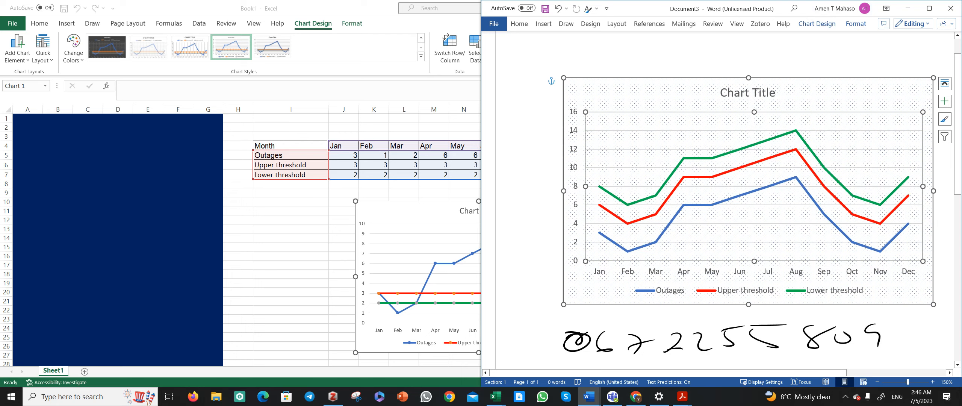
left_click(747, 93)
left_click(808, 93)
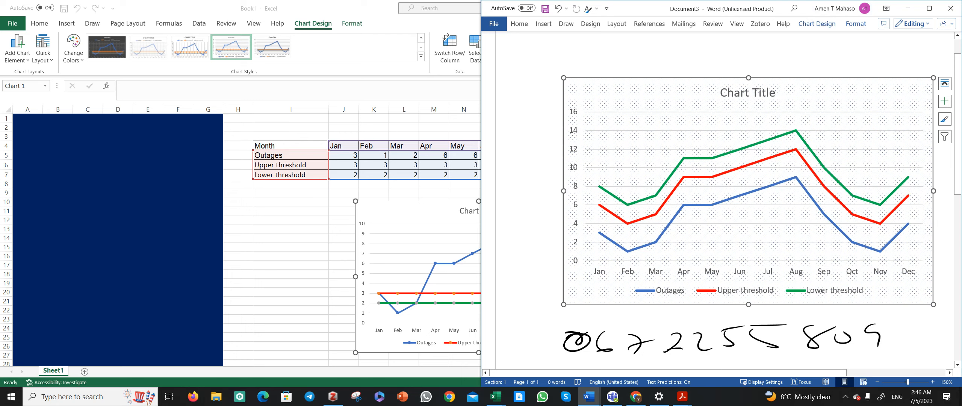
key("Delete")
left_click(548, 24)
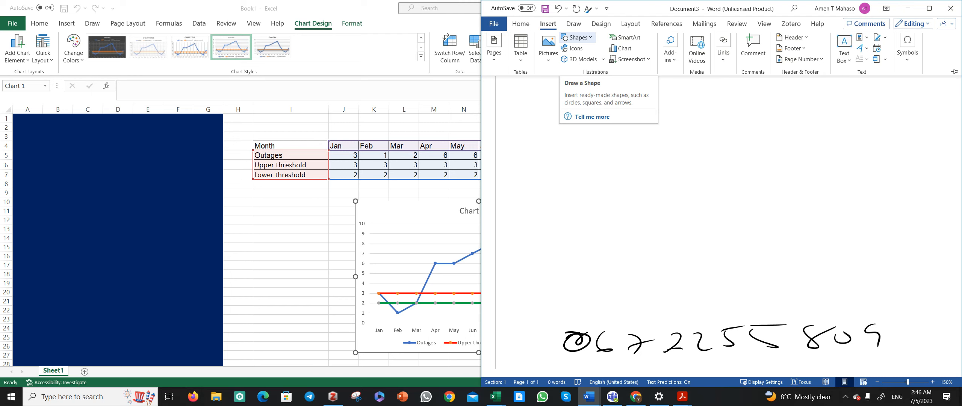
left_click(576, 38)
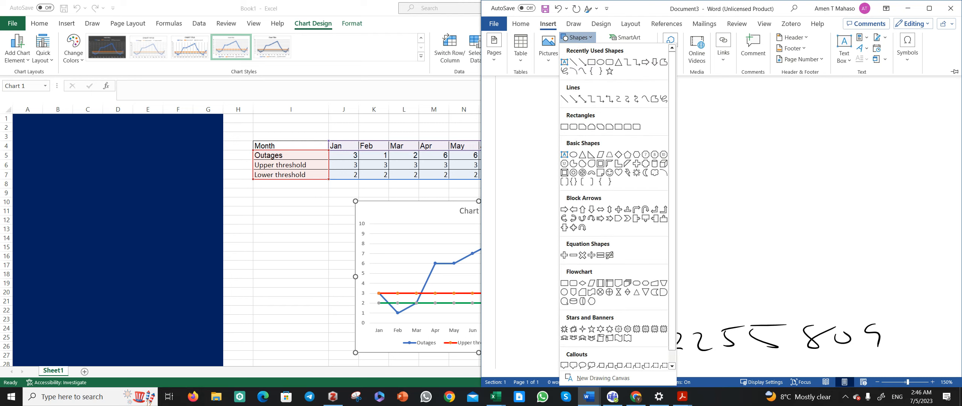
left_click(576, 38)
left_click(621, 48)
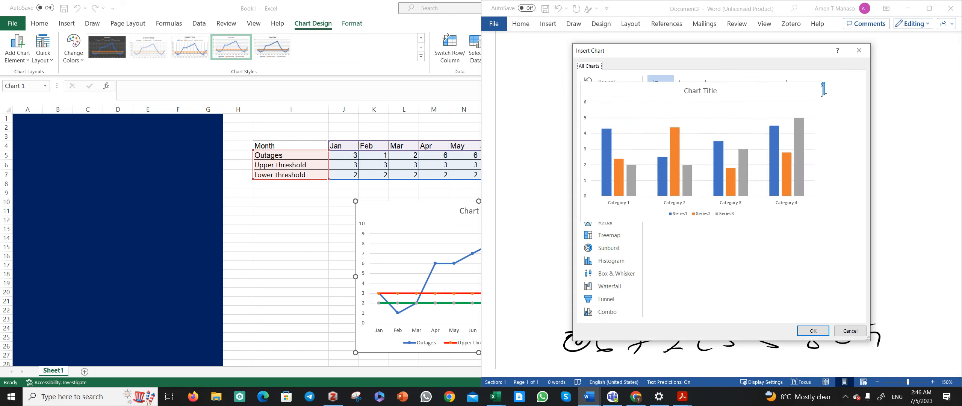
left_click(603, 120)
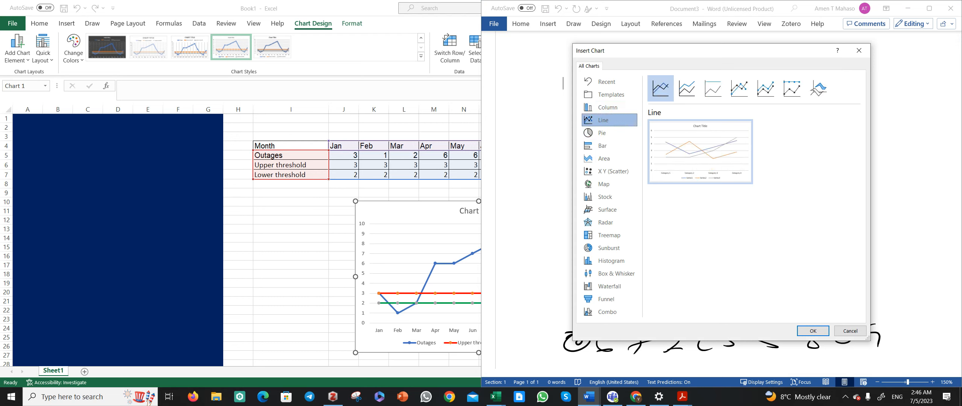
left_click(858, 50)
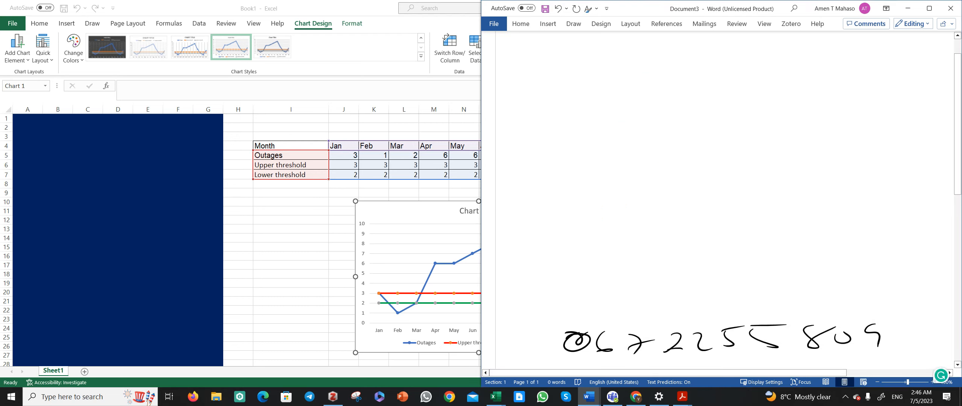
- Draw a large text box above the handwritten number and paste the Excel chart into it as a picture
left_click(548, 24)
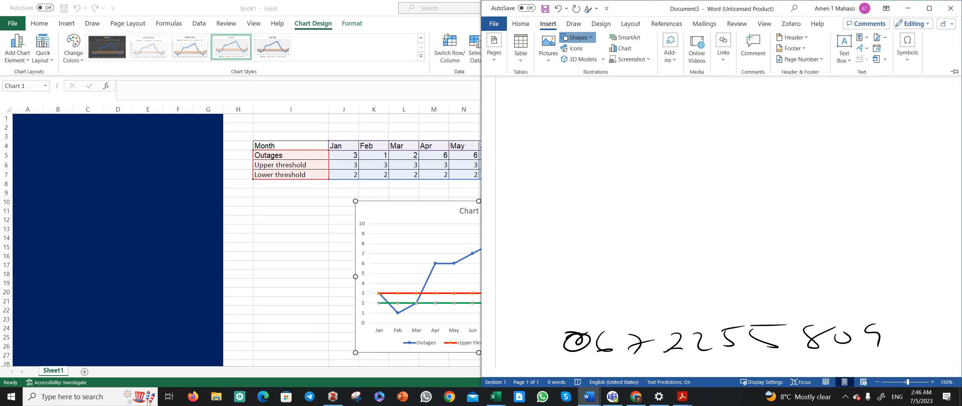
left_click(578, 38)
left_click(577, 37)
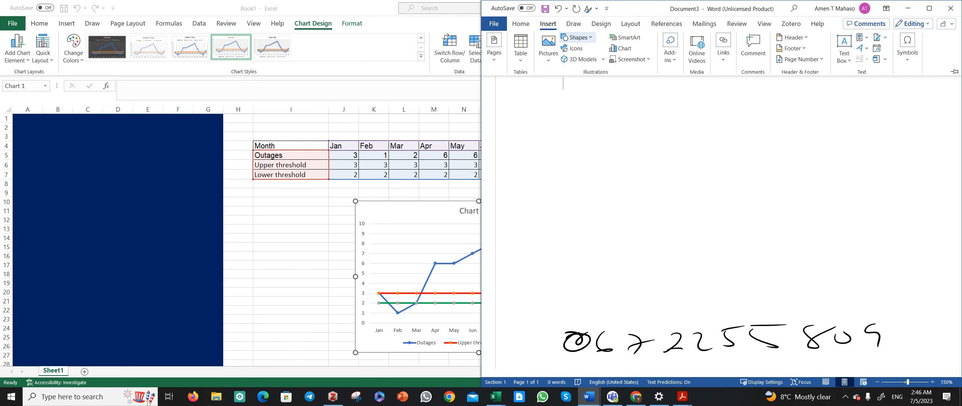
left_click(577, 37)
left_click(564, 67)
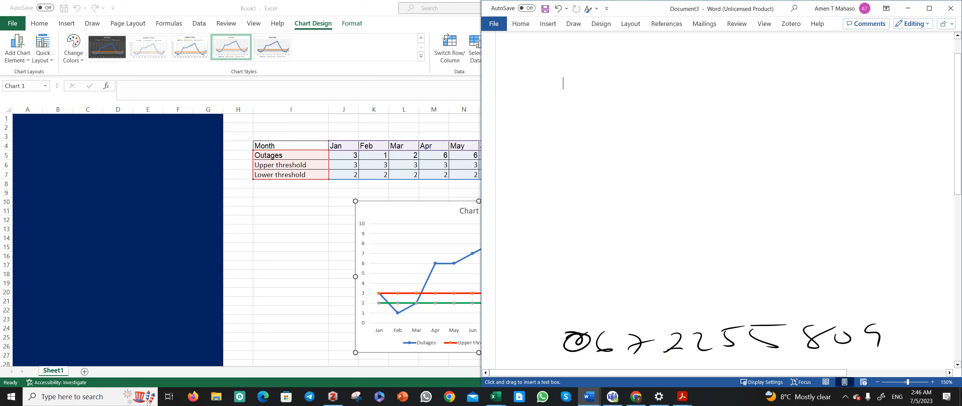
left_click_drag(527, 52, 929, 303)
right_click(584, 78)
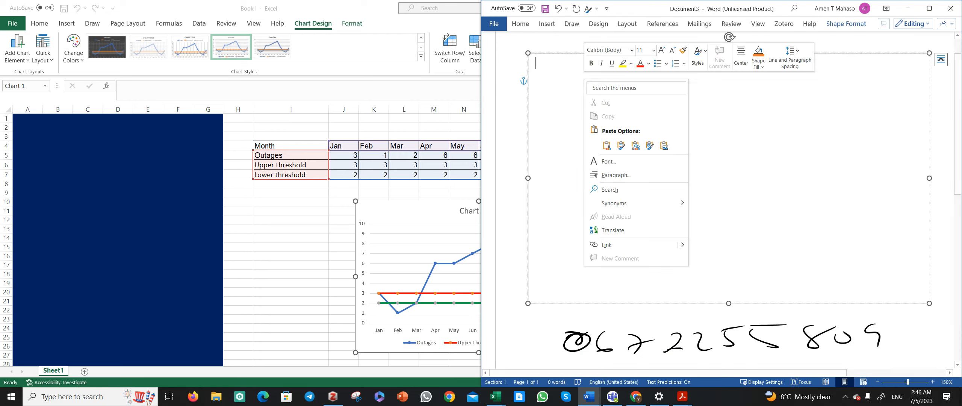
left_click(663, 145)
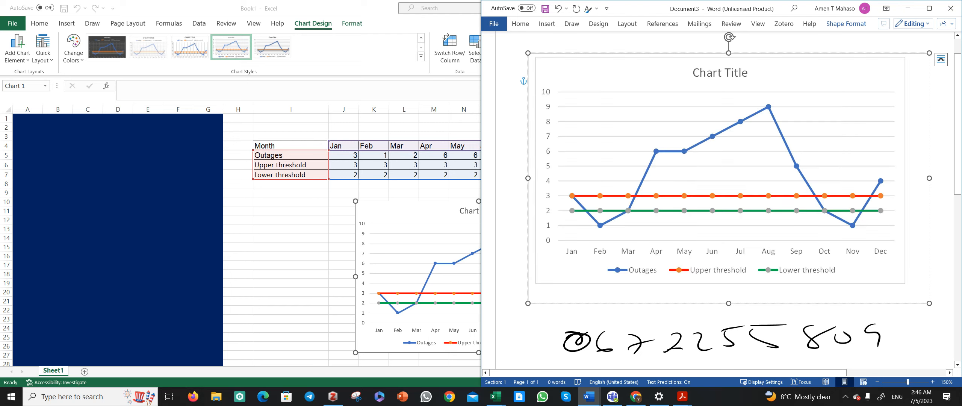
left_click(720, 170)
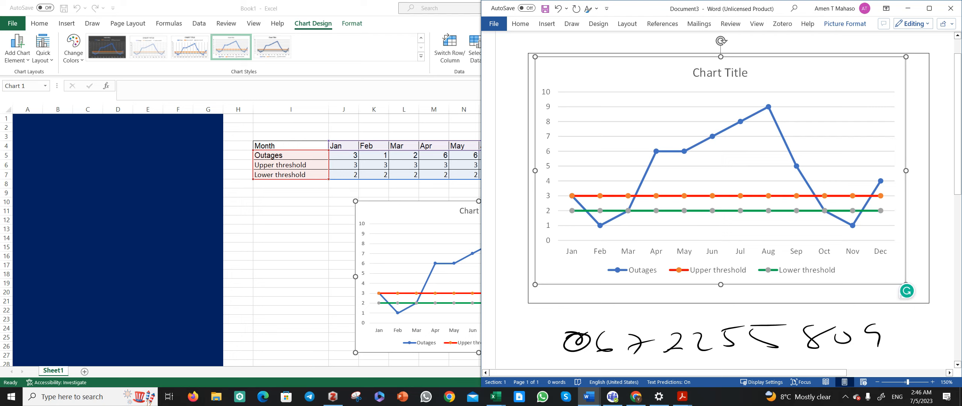
- Switch to the rsk4801 2023 EXAM document and copy all of Table 4 with the monthly spring tide swell heights
left_click(907, 8)
left_click(589, 396)
left_click(561, 362)
scroll(477, 202, "down", 10)
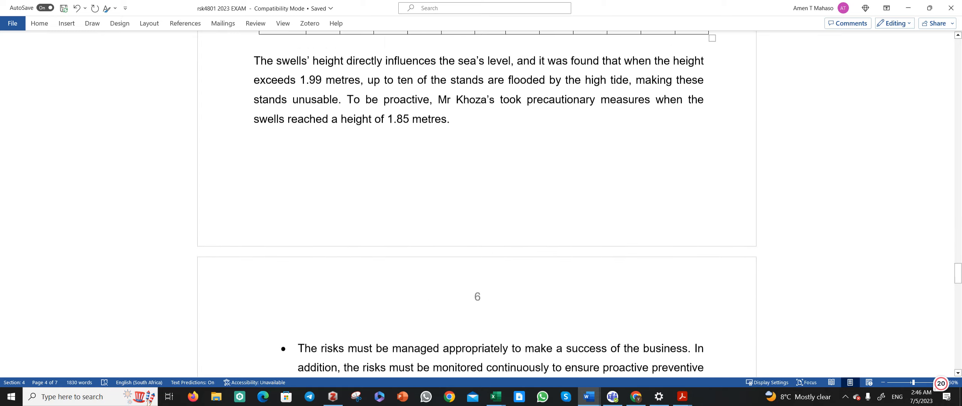
scroll(283, 191, "up", 5)
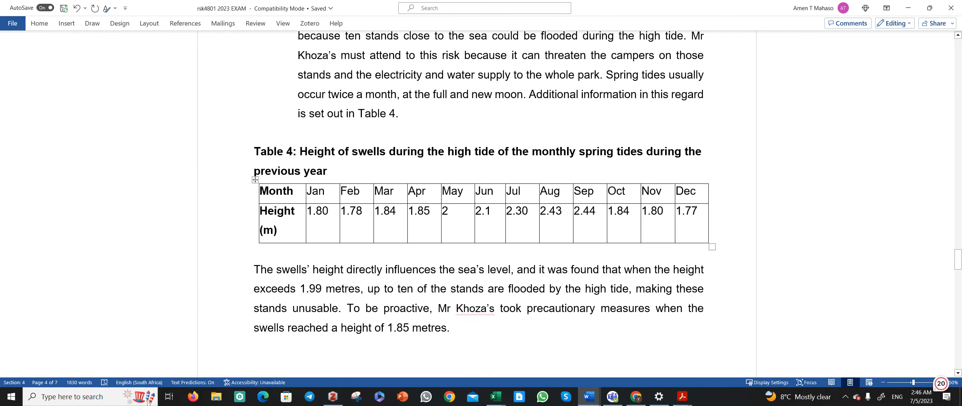
left_click(283, 191)
left_click(255, 180)
right_click(255, 180)
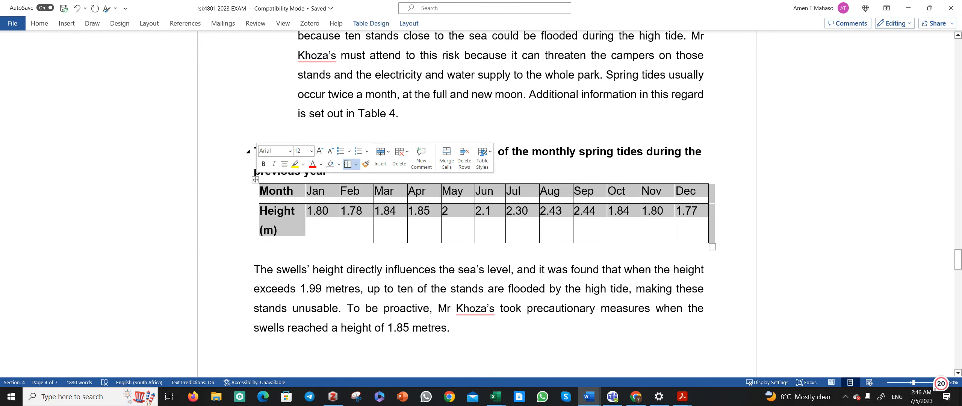
left_click(280, 208)
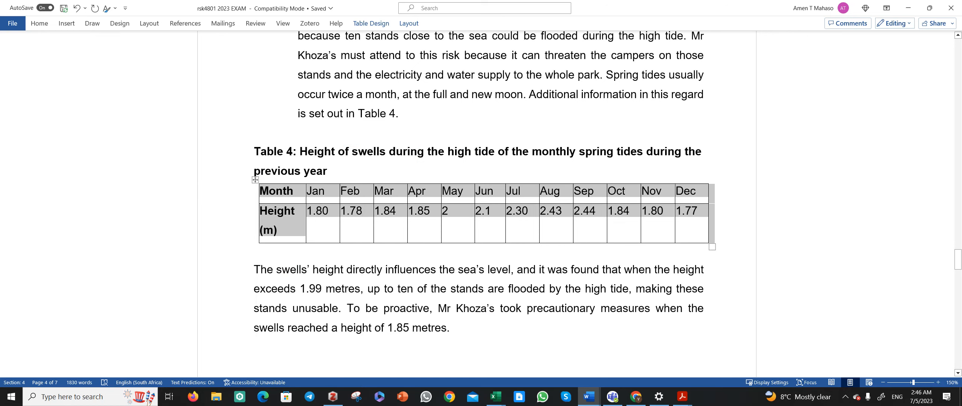
- Mark the values 1.99 metres and 1.85 metres with ink strokes in the paragraph below Table 4
left_click_drag(299, 297, 289, 301)
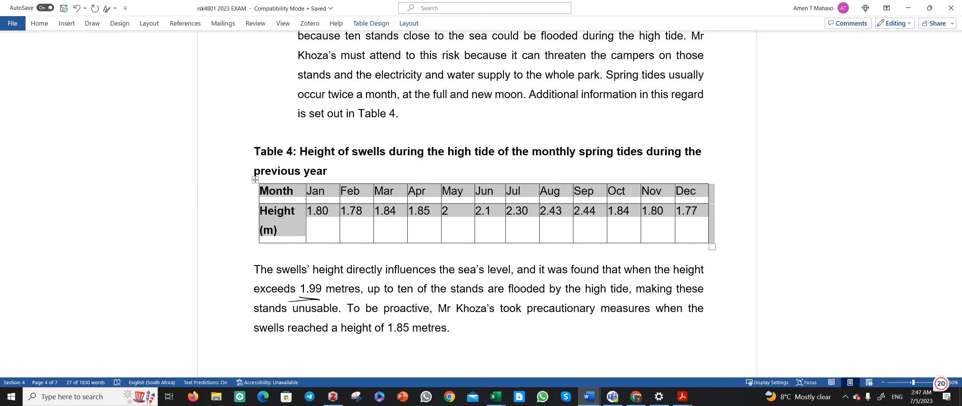
mouse_move(413, 341)
left_mouse_down()
mouse_move(389, 343)
mouse_move(405, 349)
left_mouse_up()
left_click_drag(305, 295, 302, 308)
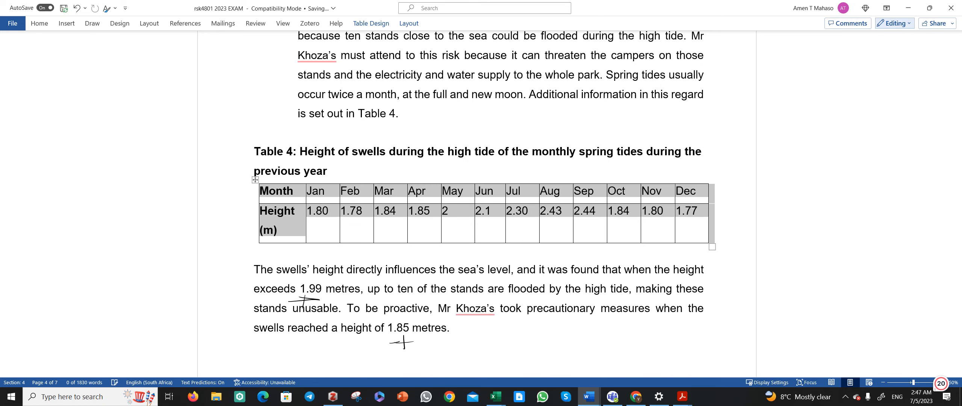
- Switch to the Excel workbook, paste the copied table into G2 of a new sheet with source formatting, and widen column G
left_click(908, 8)
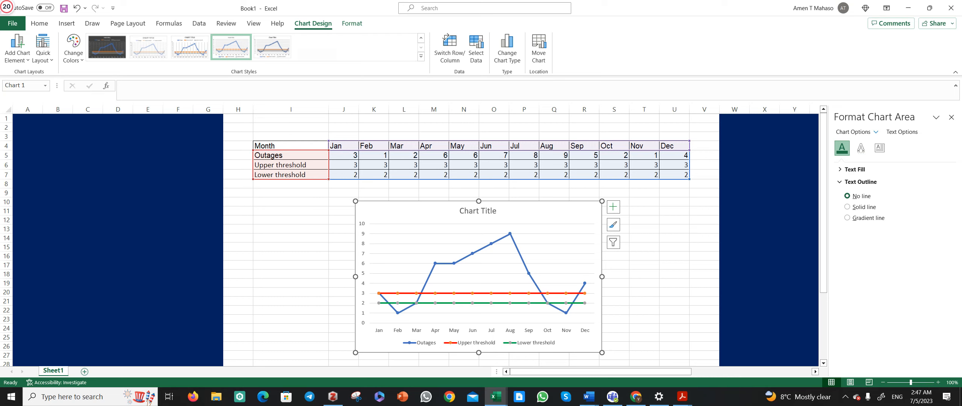
left_click(85, 371)
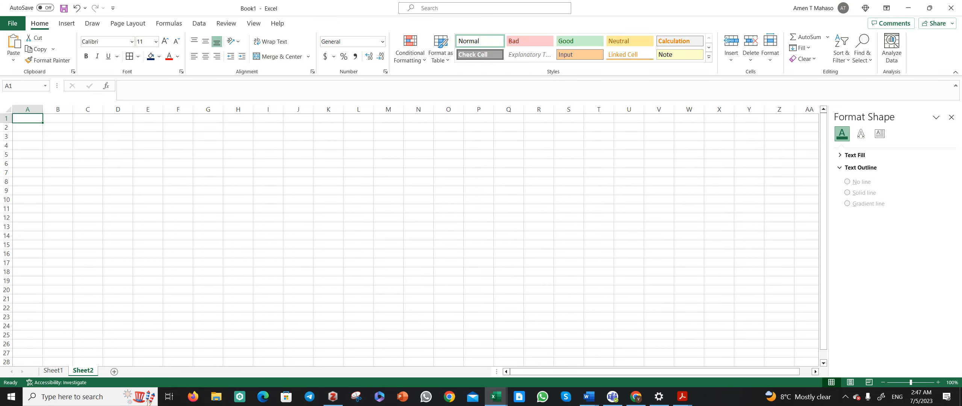
right_click(215, 127)
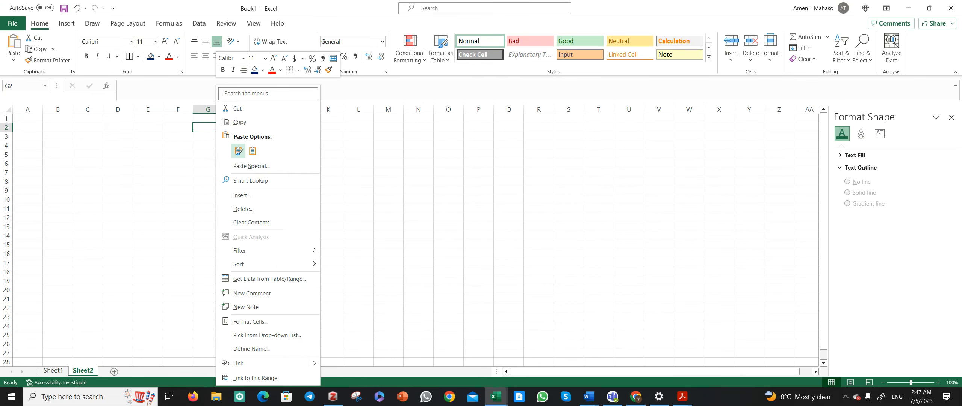
left_click(238, 150)
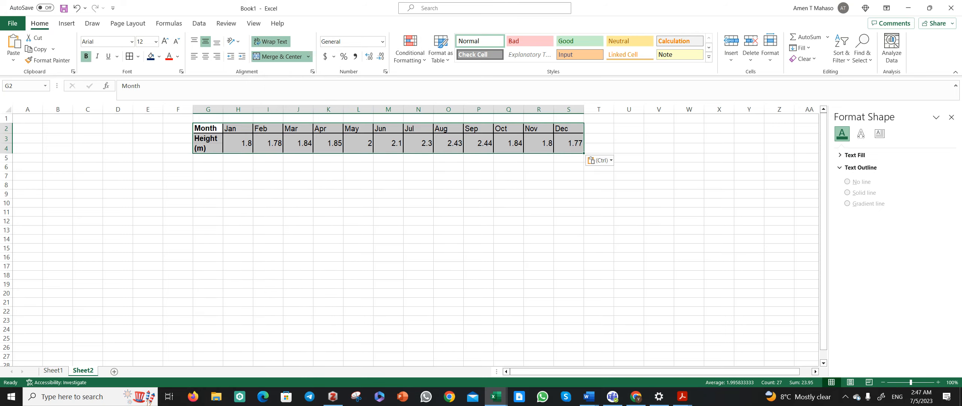
left_click_drag(223, 109, 292, 109)
- Enter the row labels "Upper Theshold" in G5 and "Lowe Threshold" in G6 below the height table
left_click(260, 158)
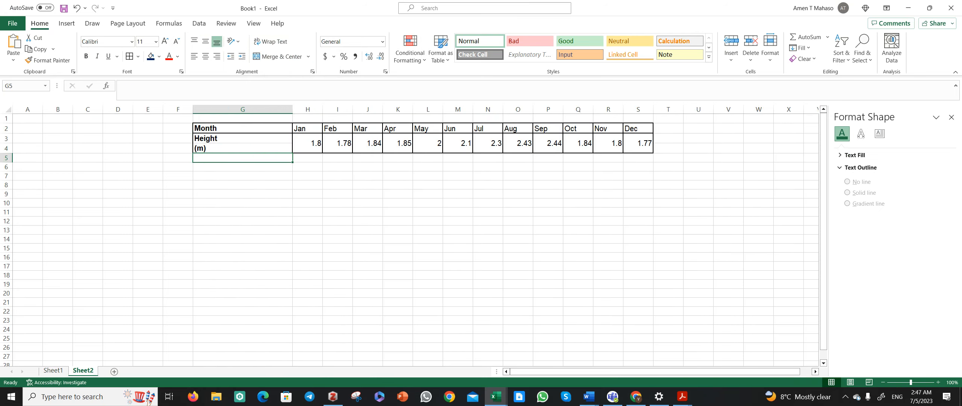
type("Te")
key("BackSpace")
key("BackSpace")
type("a")
key("BackSpace")
type("U")
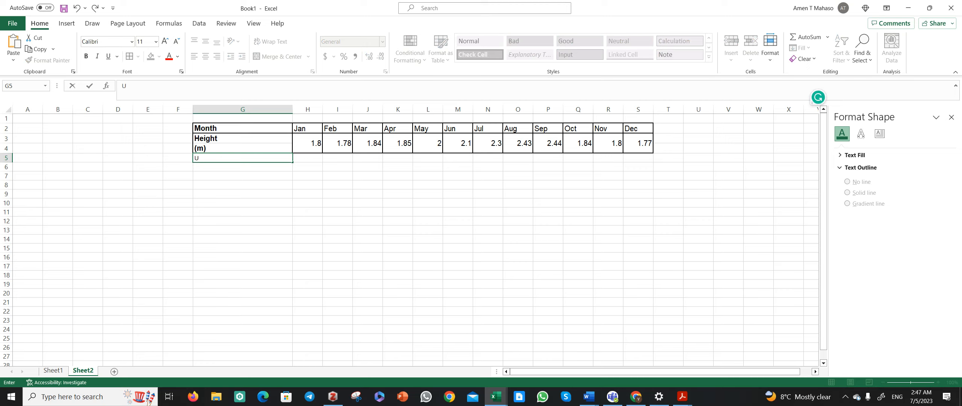
type("pper Theshold")
key("Return")
type("Lowe")
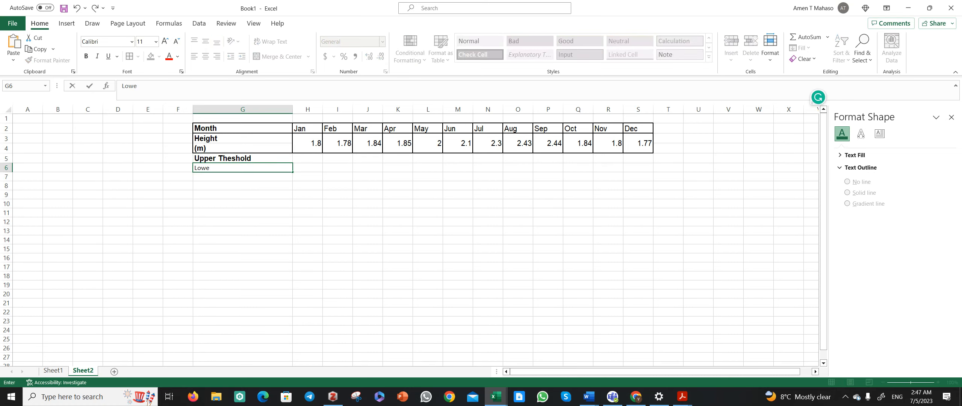
type(" Threshold")
key("Return")
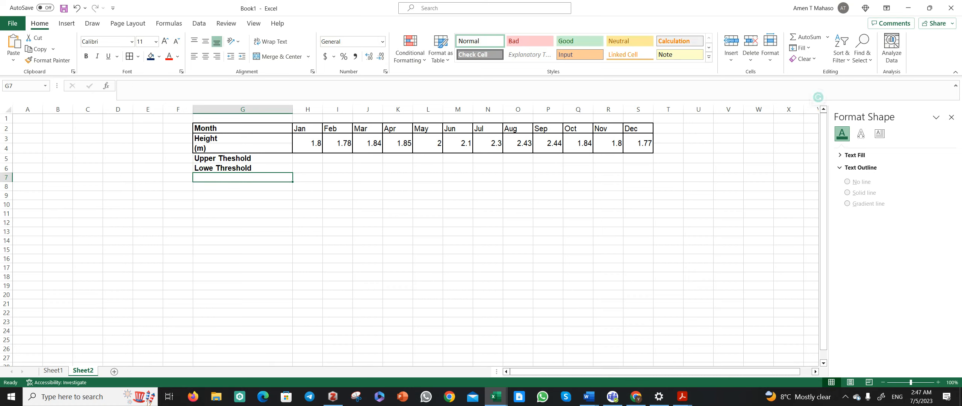
- Enter the January threshold values, 1.99 for the upper threshold in H5 and 1.85 for the lower threshold in H6
left_click(308, 158)
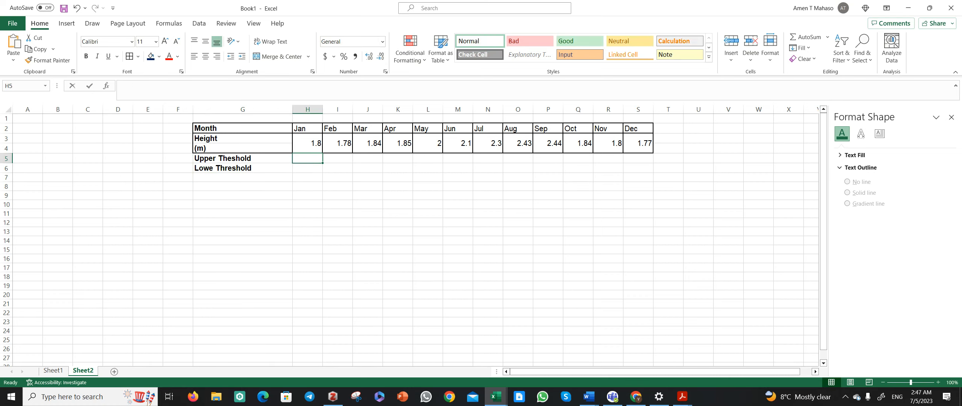
type("1.85")
key("Return")
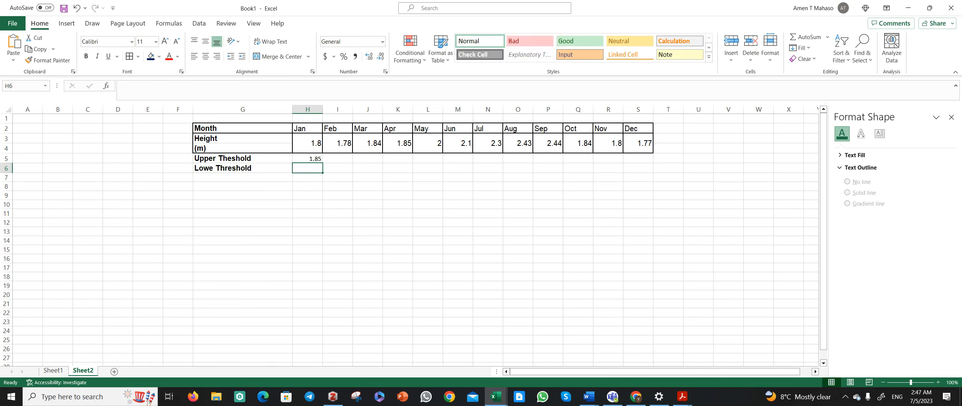
left_click(308, 159)
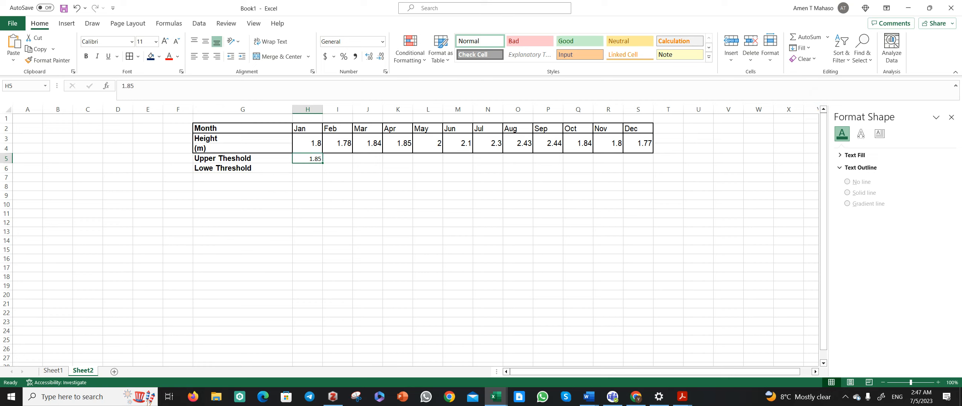
type("1.99")
key("Return")
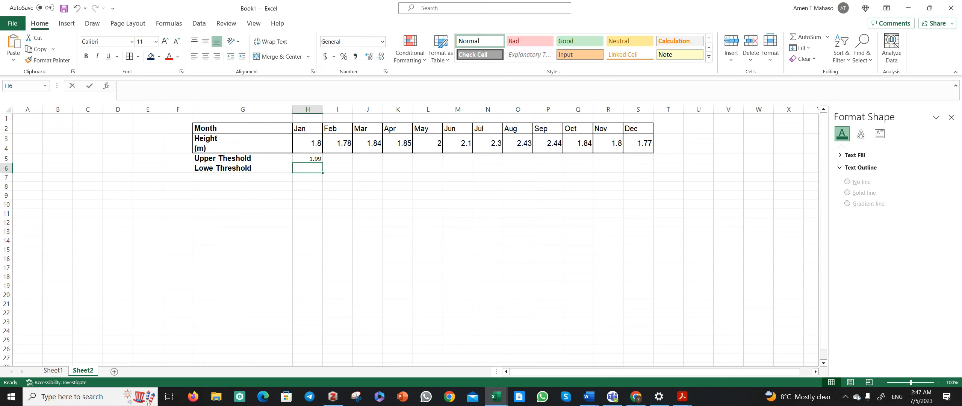
type("1.85")
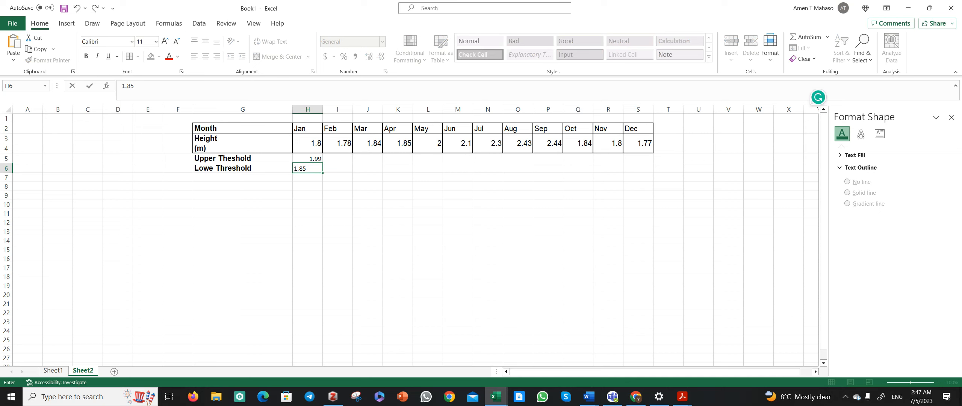
key("Up")
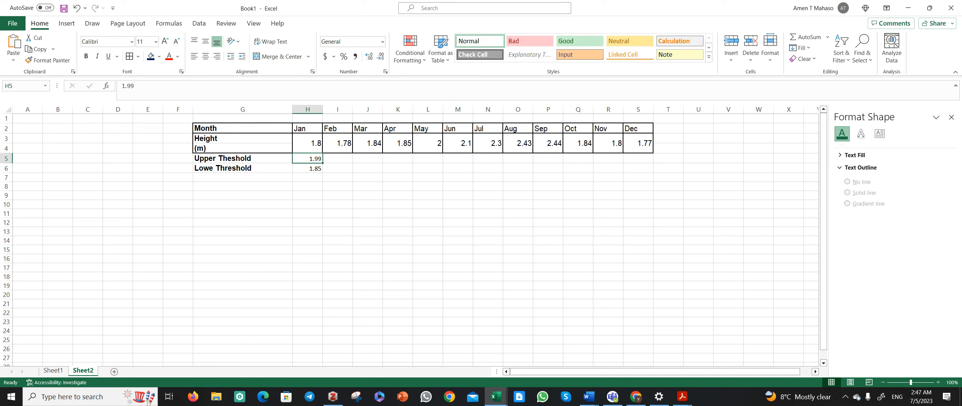
- Fill both threshold values across to the December column and apply all borders to the table range G2:S6
left_click_drag(322, 162, 638, 167)
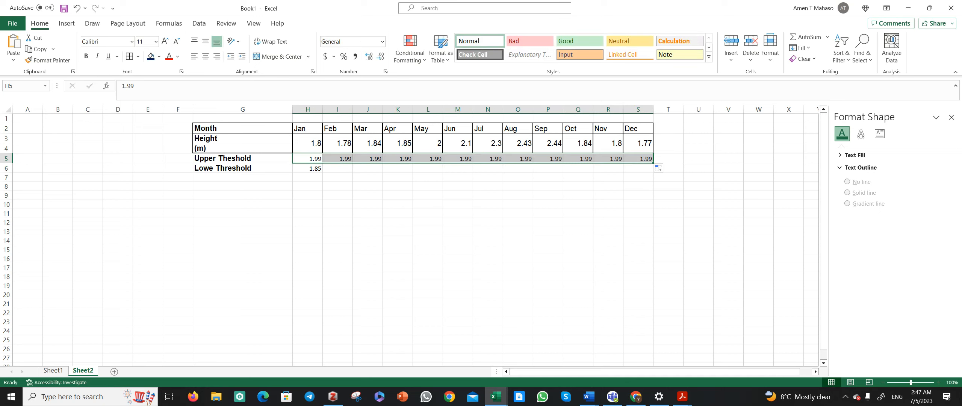
left_click(307, 168)
left_click_drag(322, 173, 639, 169)
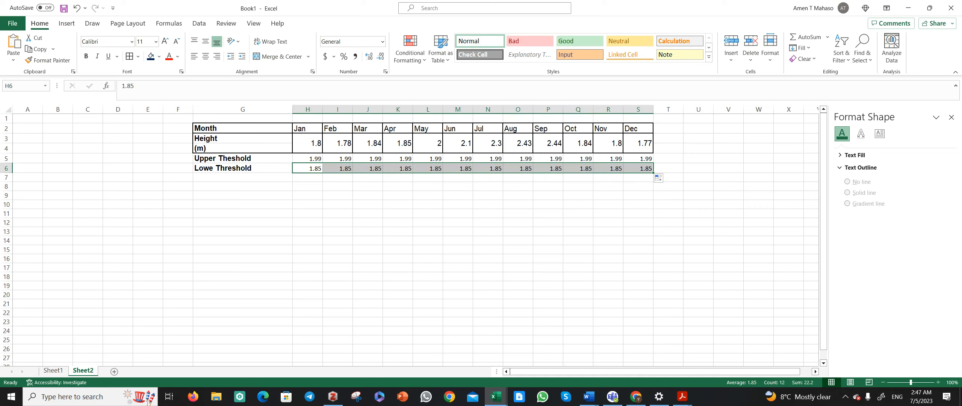
left_click_drag(225, 128, 639, 168)
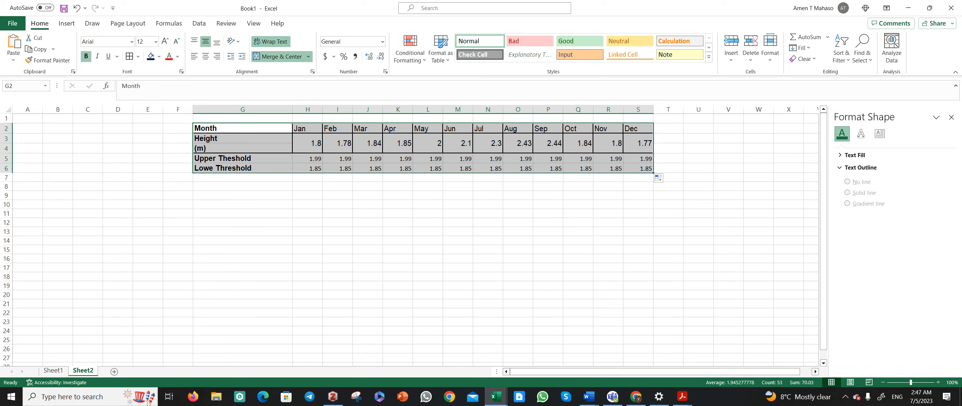
left_click(130, 56)
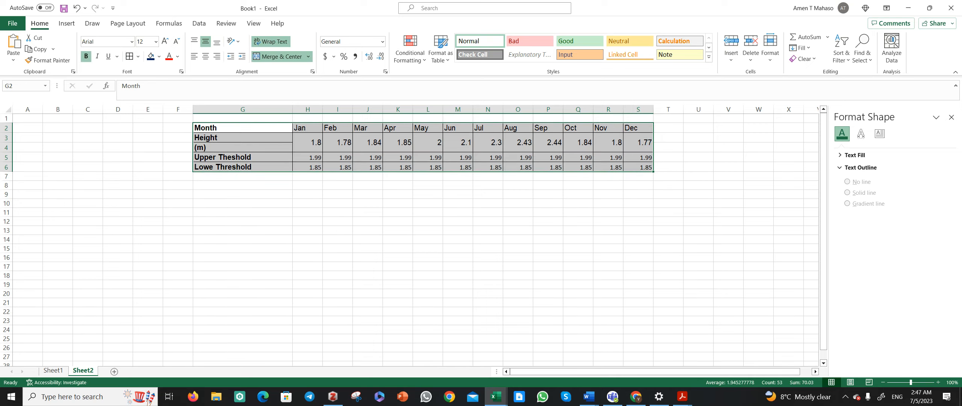
- Move the text "(m)" from G4 into G3 so the label reads "Height (m)"
left_click(242, 138)
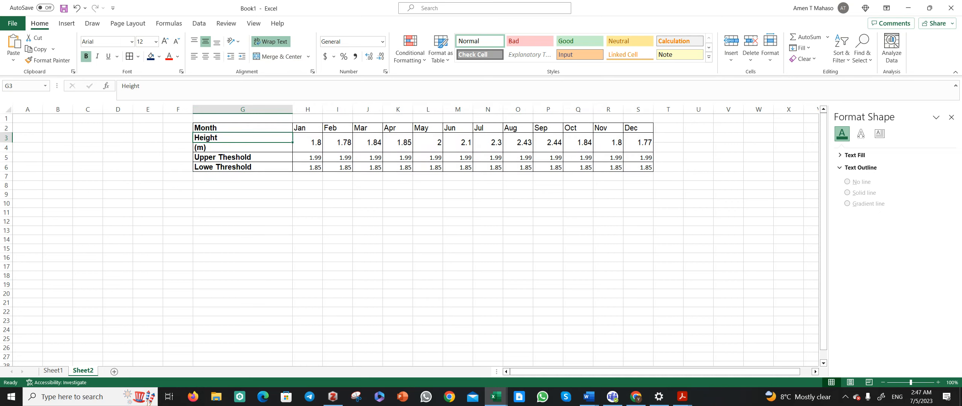
double_click(209, 148)
left_click_drag(207, 148, 194, 148)
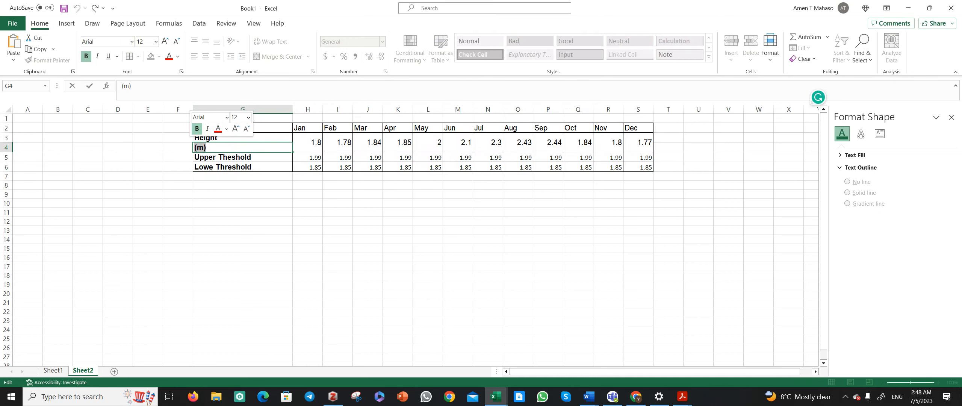
key("ctrl+x")
left_click(225, 138)
key("F2")
key("ctrl+v")
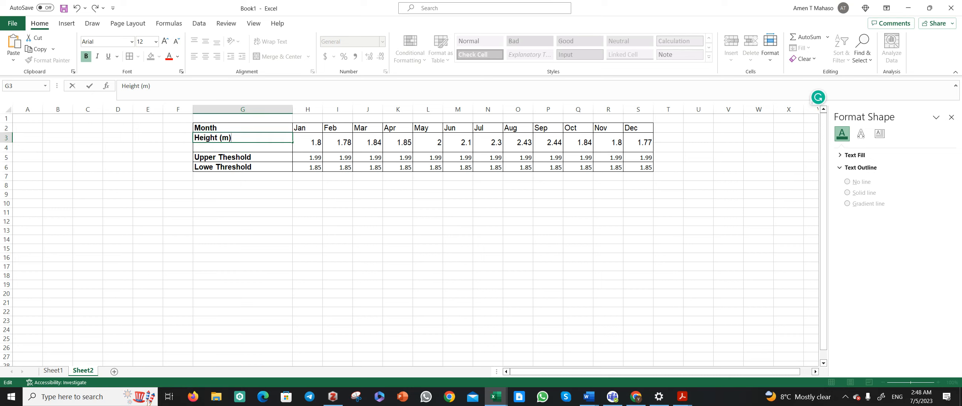
left_click(308, 203)
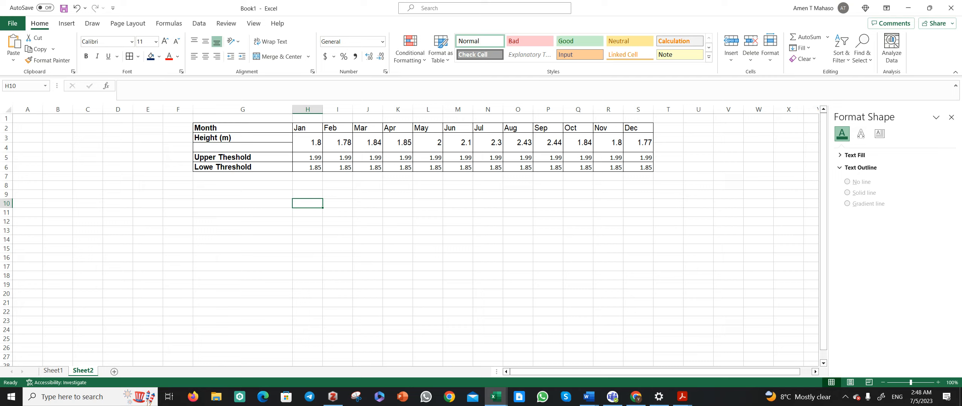
- Fill A1:F27 and the cells from column T onward, down to row 26, with dark blue
left_click(241, 128)
left_click_drag(241, 128, 548, 167)
left_click_drag(27, 118, 180, 356)
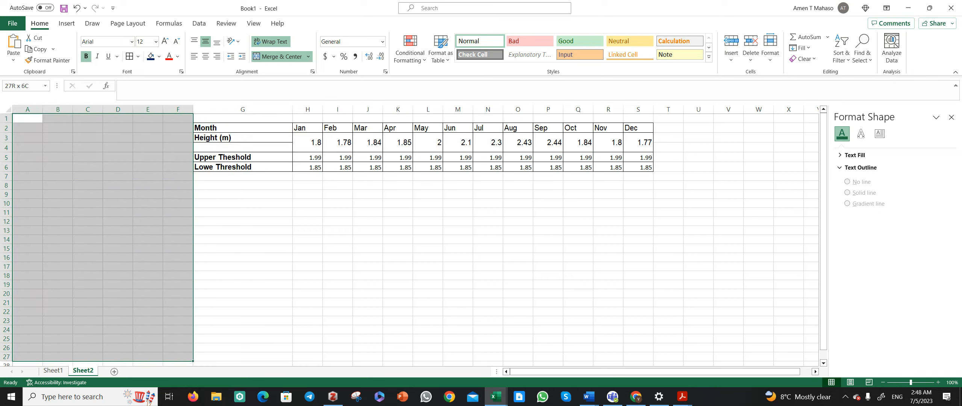
left_click(151, 56)
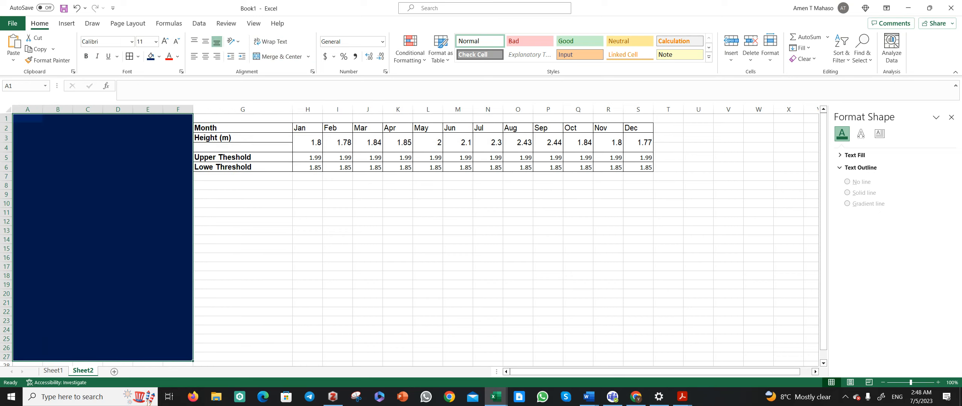
left_click_drag(668, 118, 758, 348)
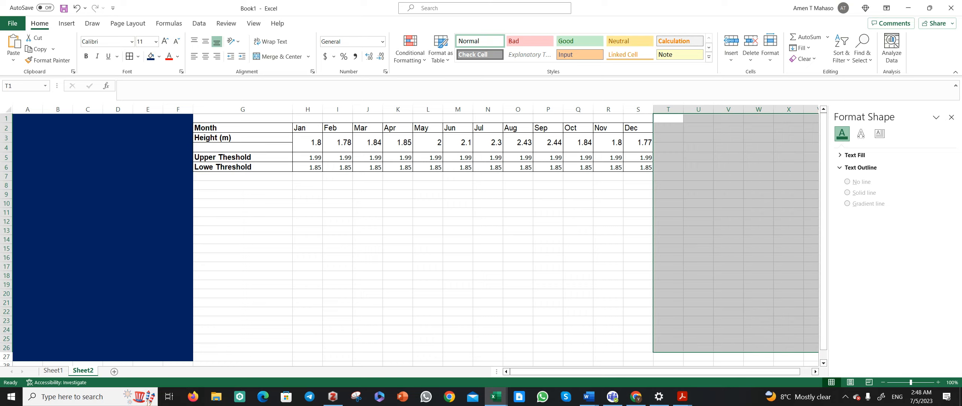
left_click(151, 56)
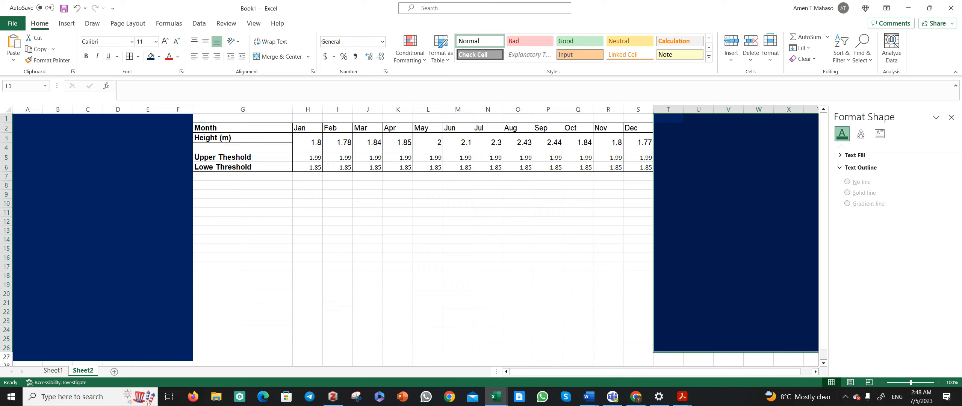
- Fill the cells below the working area, from E25 downward and across to the last visible columns, with dark blue
left_click(148, 294)
left_click_drag(148, 339, 810, 362)
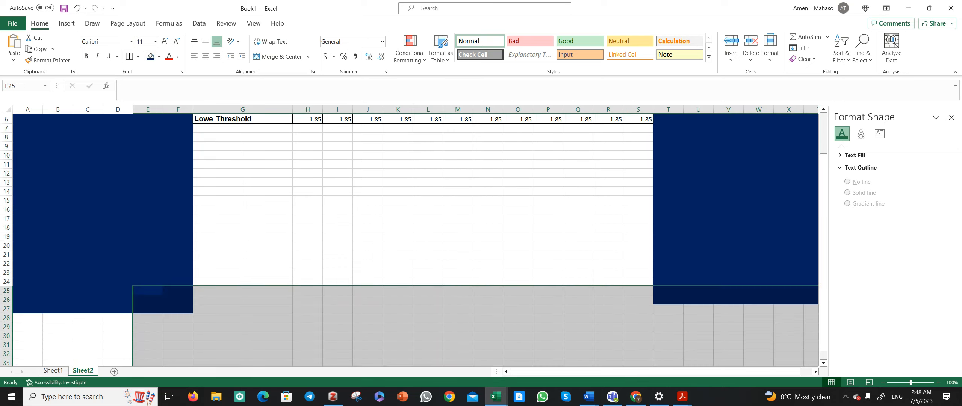
left_click(150, 56)
scroll(414, 241, "up", 2)
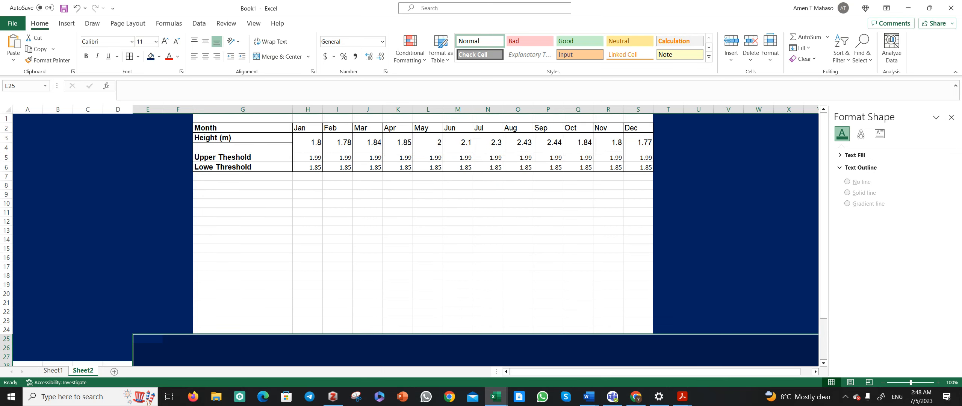
left_click(338, 222)
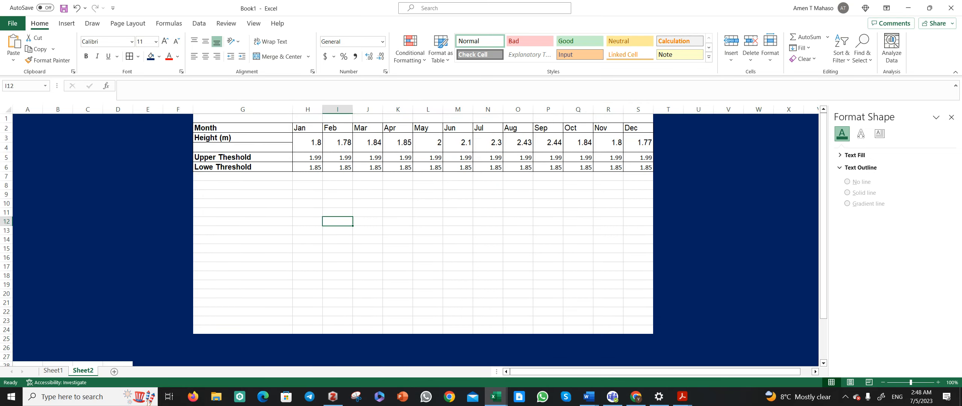
- Insert a 2-D line chart with markers from the table range G2:S6
left_click(308, 222)
left_click_drag(308, 185, 620, 311)
left_click_drag(205, 128, 639, 167)
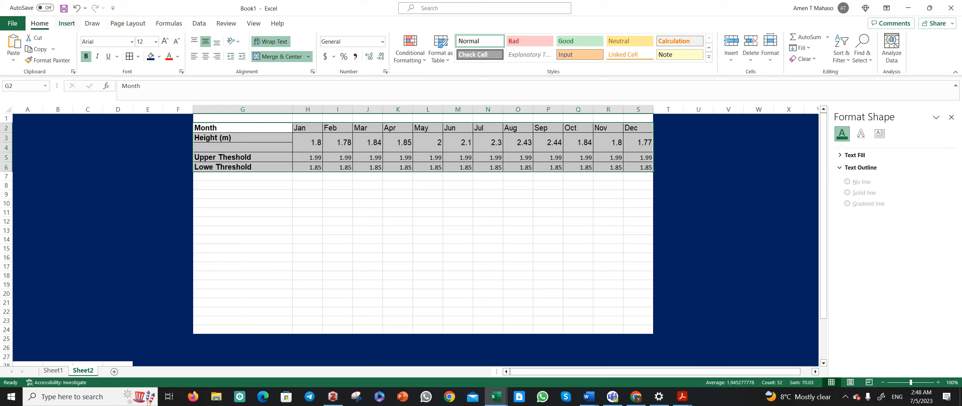
left_click(67, 23)
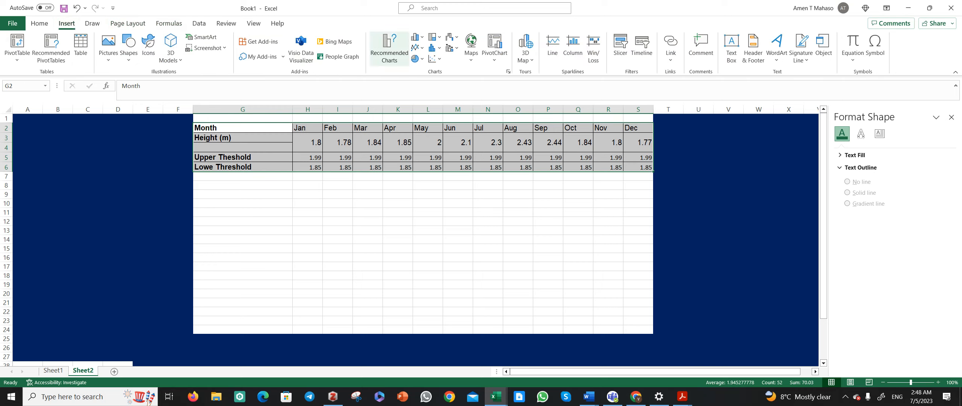
left_click(417, 36)
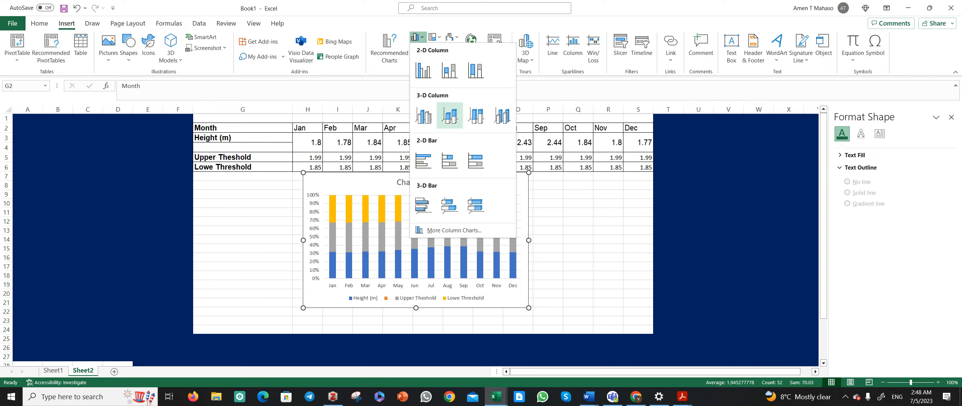
key("Escape")
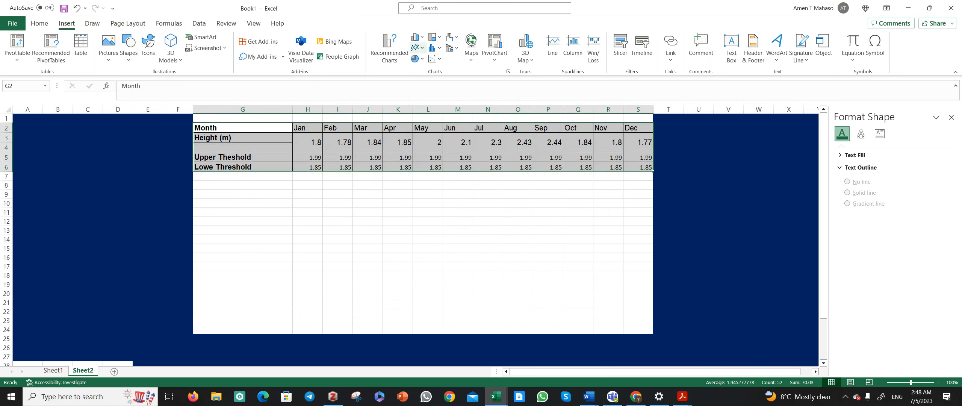
left_click(416, 48)
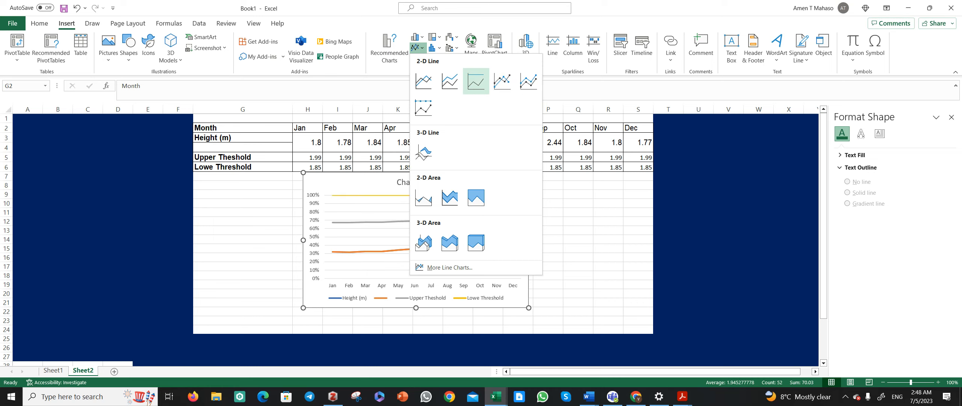
left_click(502, 81)
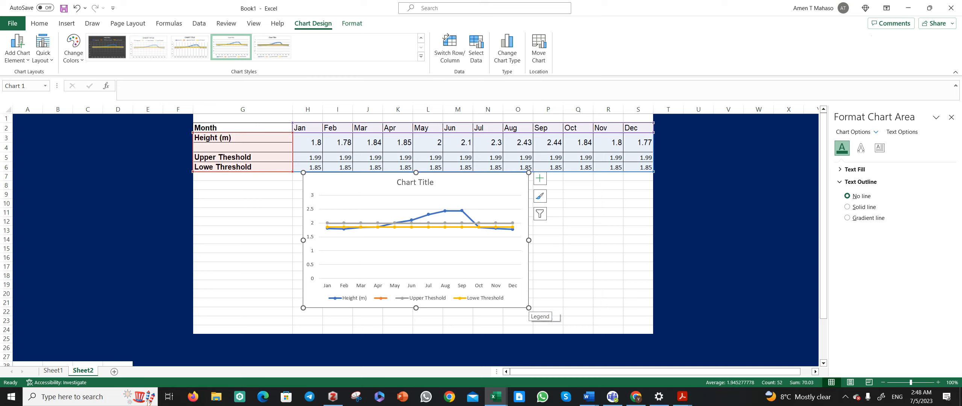
- Enlarge the line chart to extend to about cell Q23 and clear its title text
left_click_drag(528, 308, 576, 318)
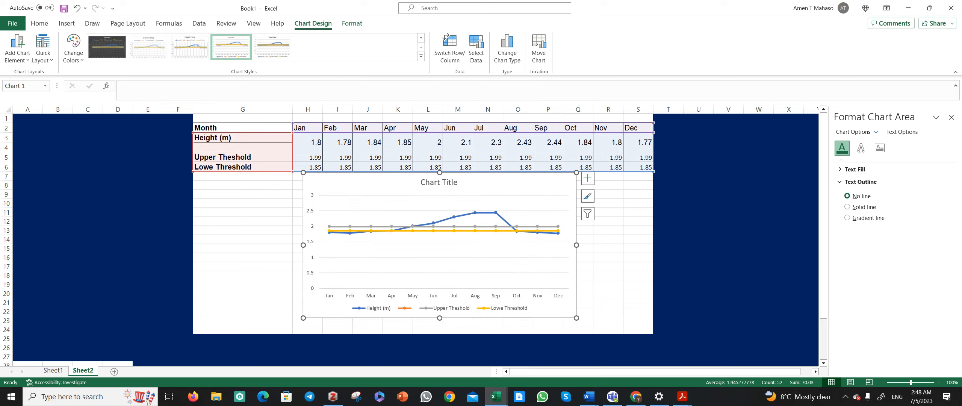
left_click(431, 183)
double_click(431, 183)
double_click(449, 182)
key("ctrl+a")
key("BackSpace")
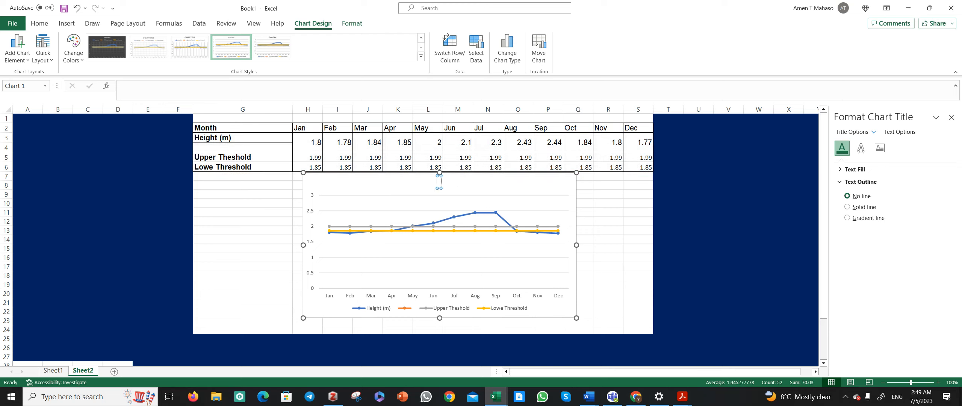
- Switch to the rsk4801 2023 EXAM document in Word and copy the words "Height of swells" from the Table 4 heading
mouse_move(496, 396)
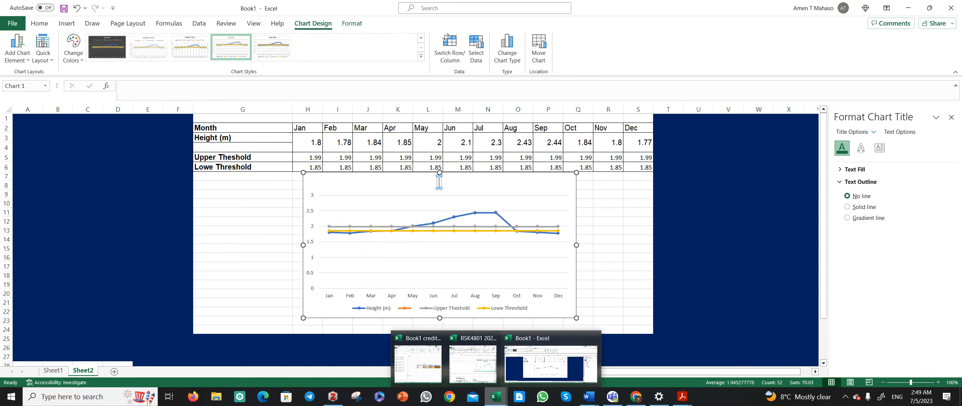
left_click(589, 396)
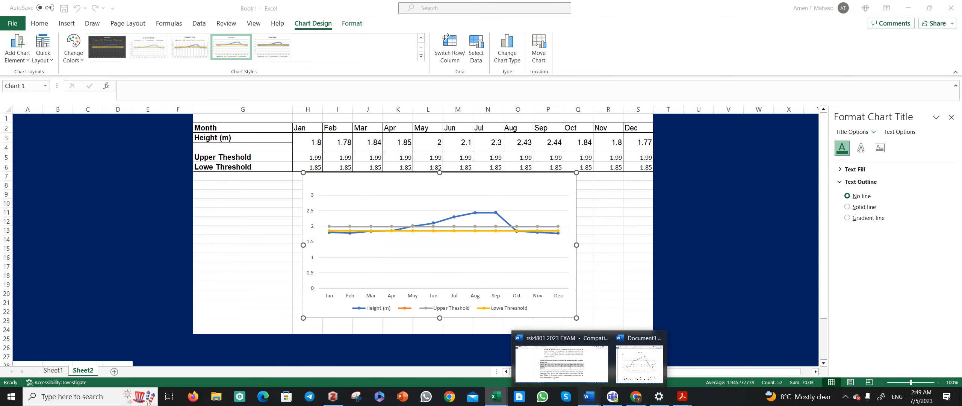
left_click(561, 357)
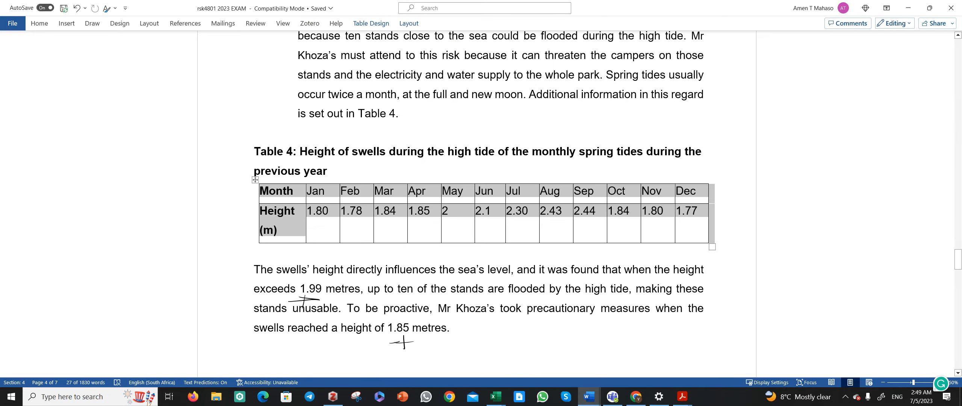
double_click(301, 151)
left_click(300, 151)
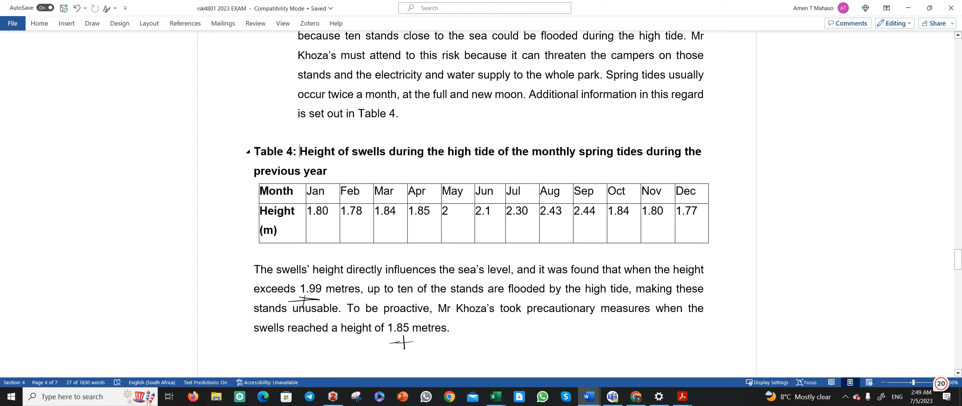
left_click_drag(300, 152, 386, 152)
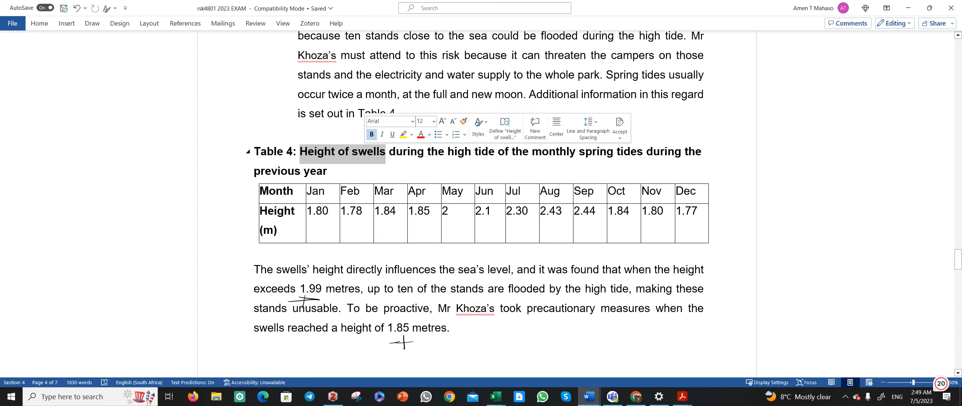
right_click(364, 151)
left_click(389, 202)
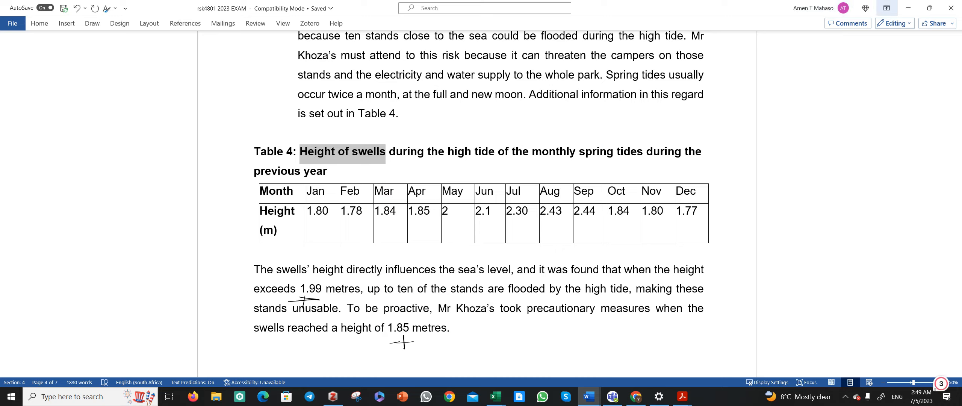
- Return to the Book1 workbook in Excel and paste "Height of swells" as the line chart's title
left_click(908, 8)
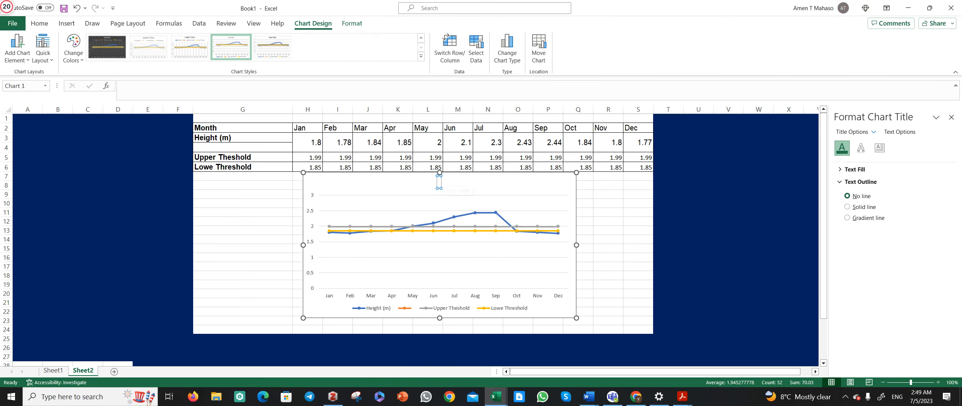
scroll(437, 182, "up", 1)
key("ctrl+v")
scroll(436, 181, "down", 2)
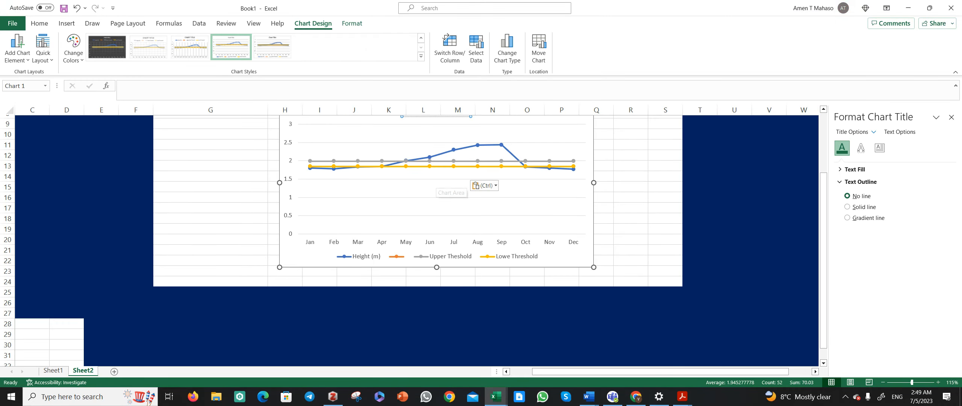
scroll(437, 182, "up", 2)
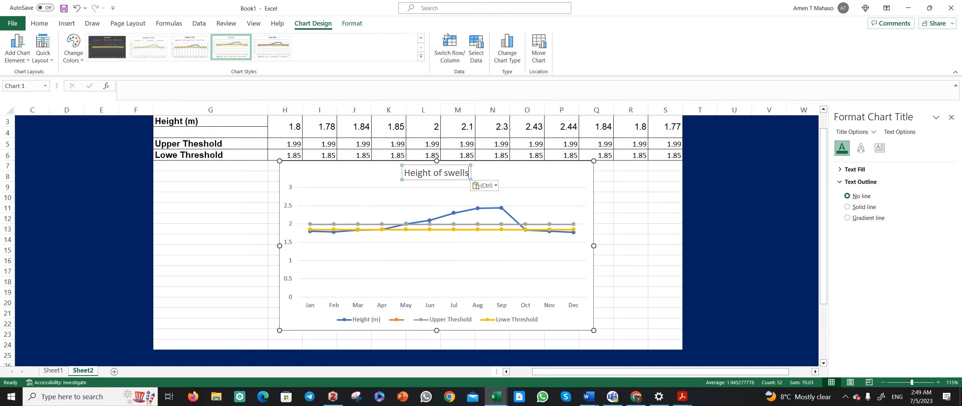
- Delete the title from the line chart and select its plot area
key("Escape")
key("Delete")
scroll(429, 175, "up", 1)
left_click(429, 174)
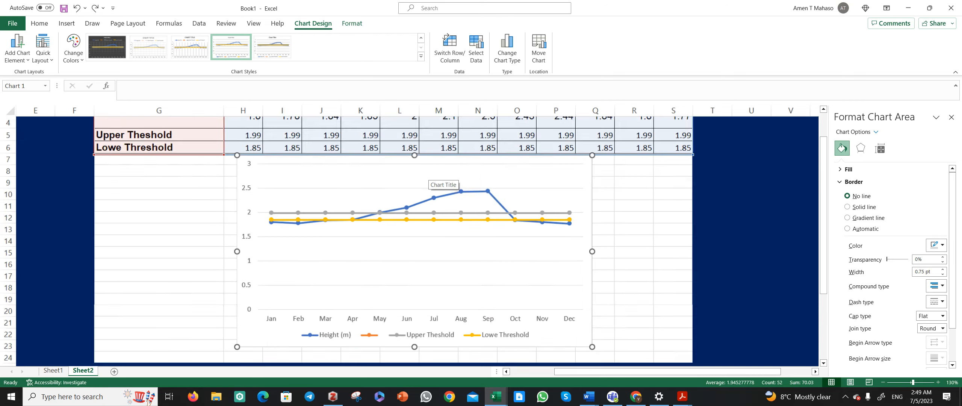
scroll(429, 174, "up", 3)
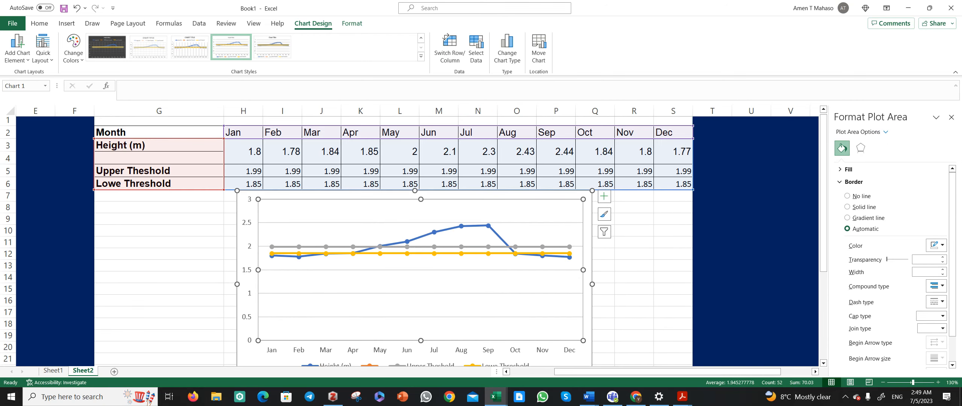
scroll(432, 218, "down", 1)
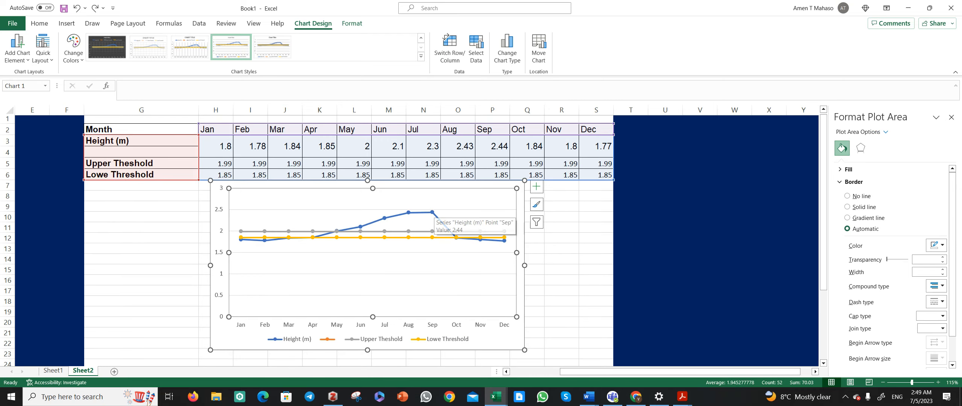
scroll(432, 218, "down", 1)
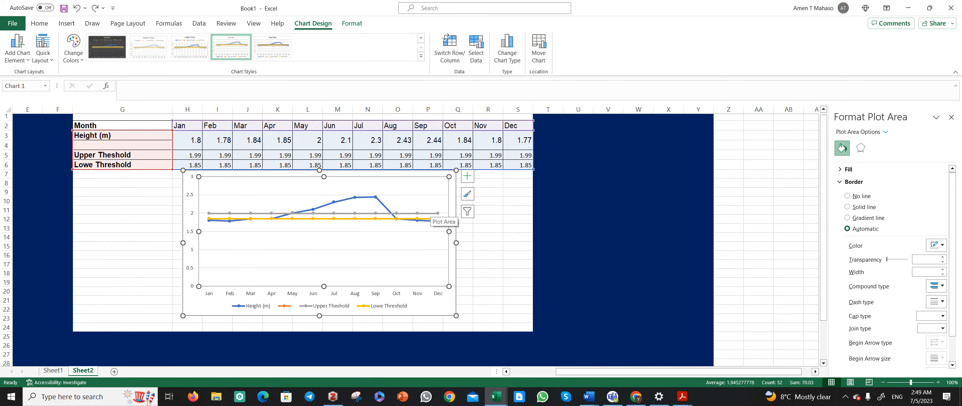
- Undo back to before the line chart's insertion and insert a 2-D stacked line chart with markers from G2:S6 instead
key("ctrl+z")
key("ctrl+z")
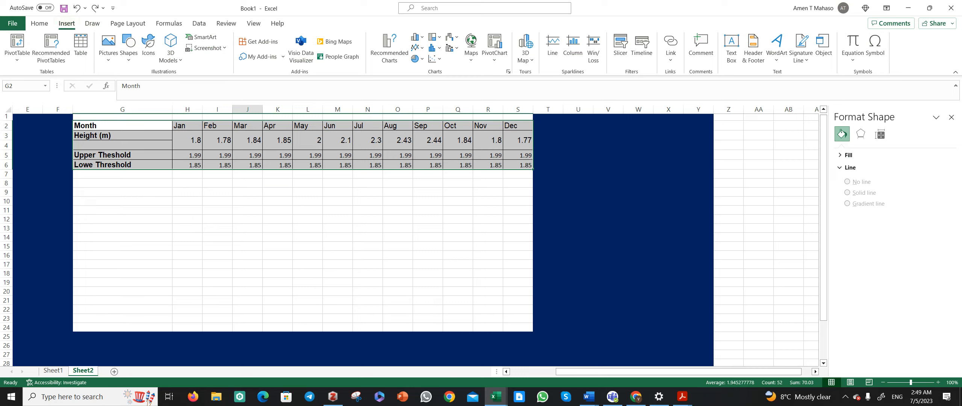
left_click(416, 37)
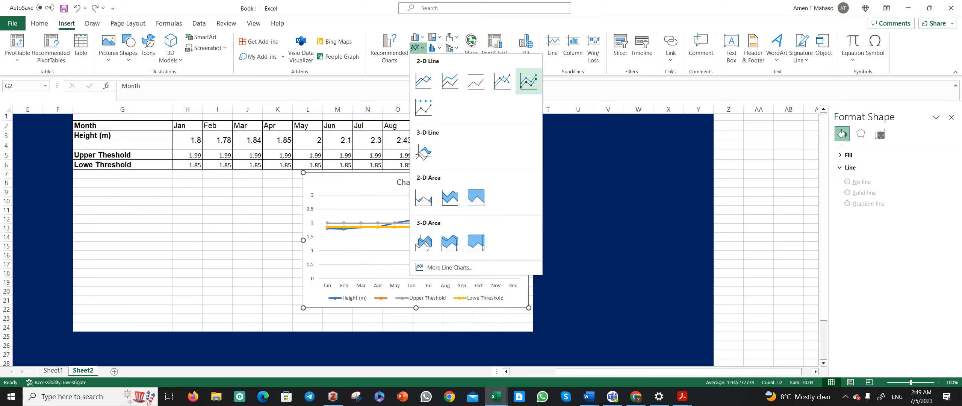
left_click(526, 79)
- Select the stacked line chart's placeholder title text and copy "Height of swells" again from the Table 4 heading in the Word exam document
left_click(405, 183)
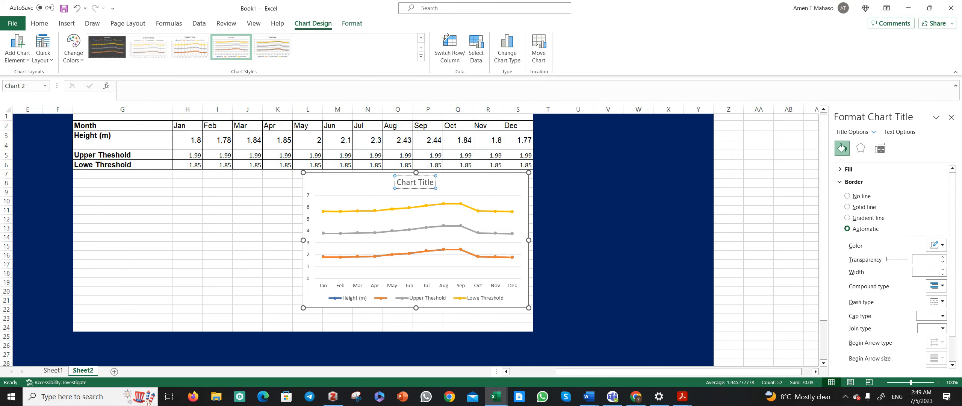
left_click_drag(397, 182, 435, 182)
right_click(423, 182)
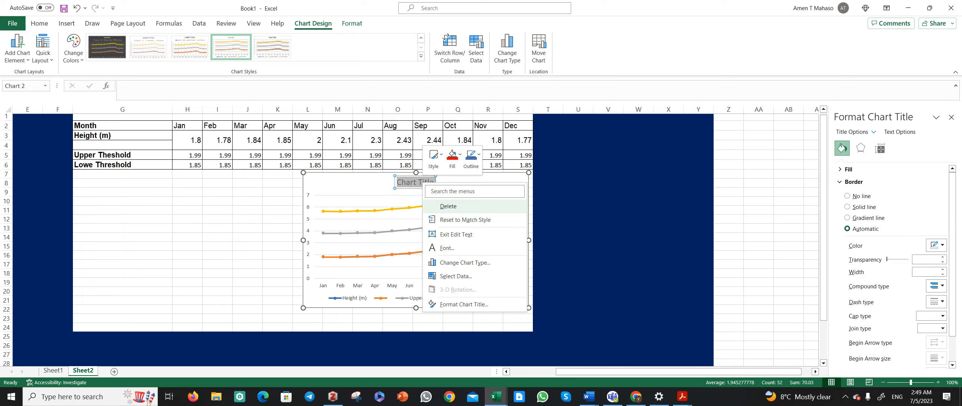
right_click(408, 184)
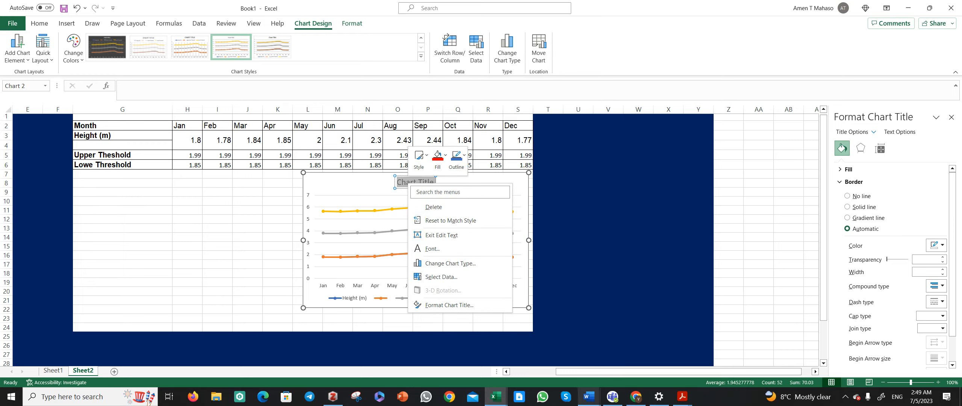
left_click(589, 396)
left_click(562, 359)
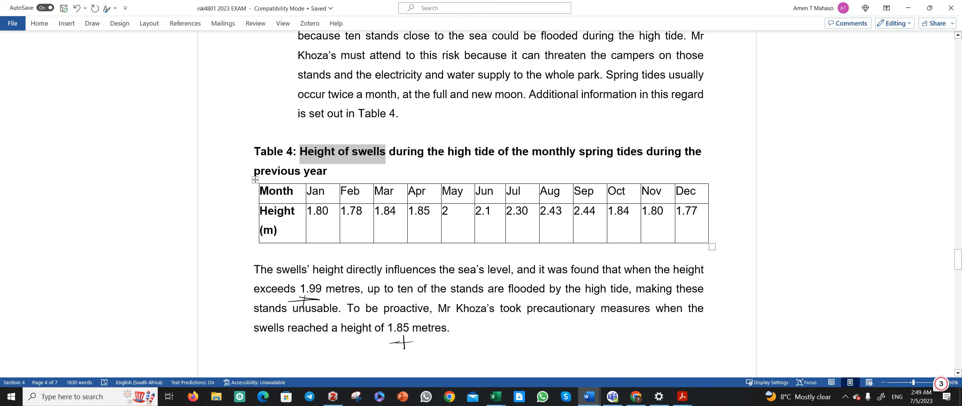
right_click(347, 155)
left_click(368, 208)
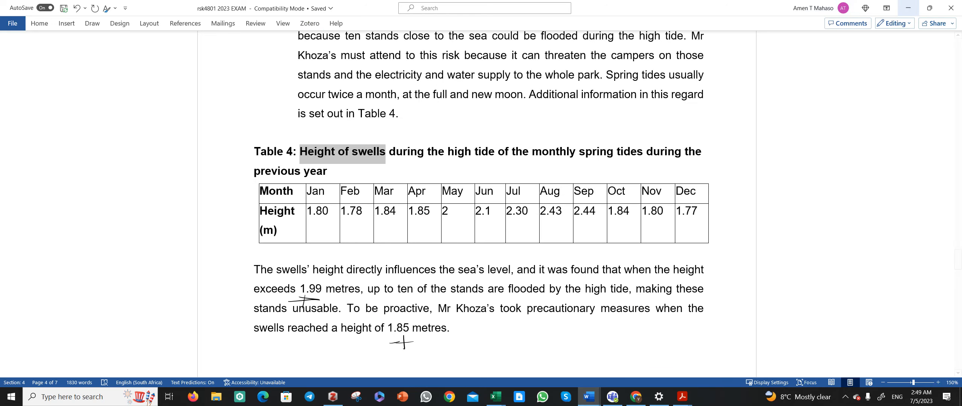
left_click(908, 8)
- Remove the stacked line chart's title, try pasting the copied "Height of swells" into the chart area, and undo the paste
right_click(409, 183)
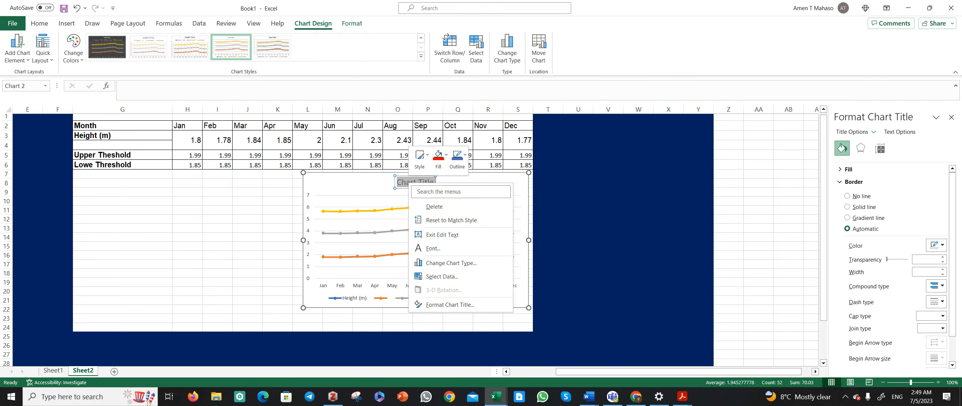
key("Escape")
key("Delete")
right_click(415, 188)
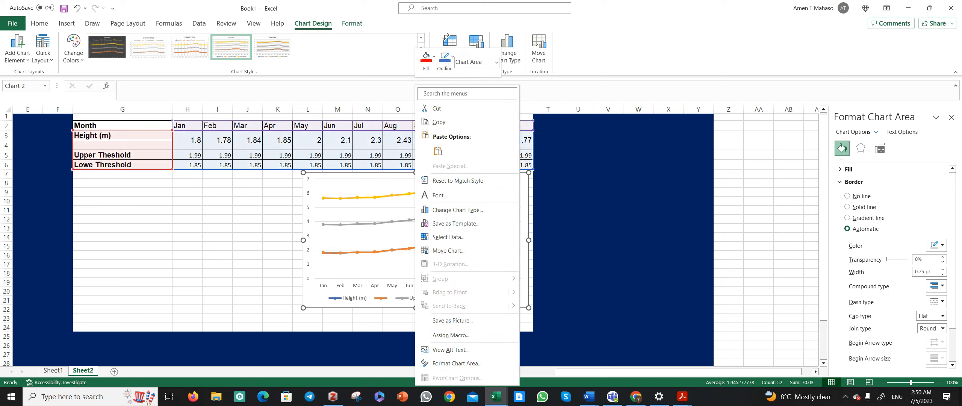
left_click(437, 151)
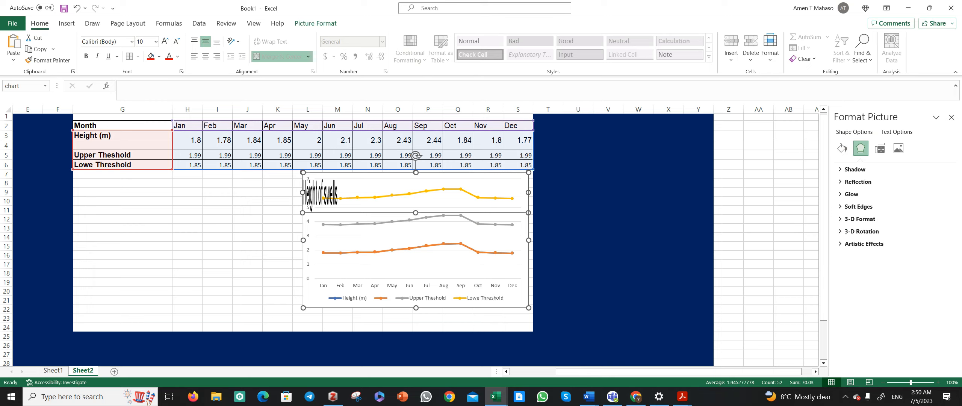
key("ctrl+z")
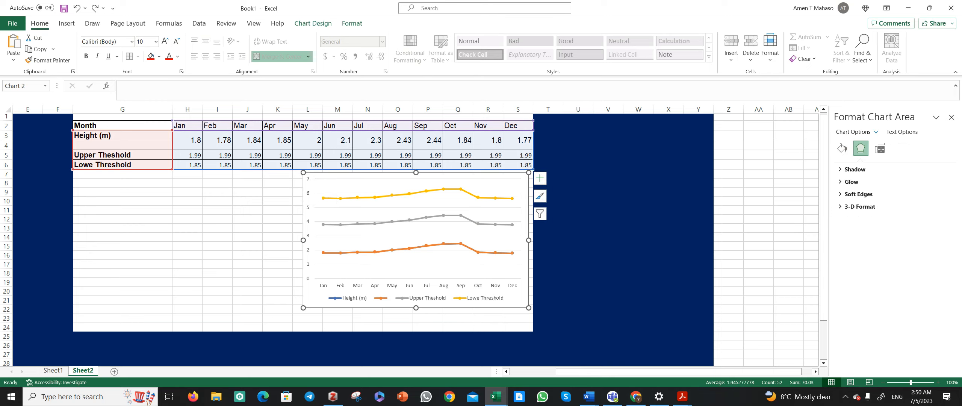
- Undo the title's removal, try pasting "Height of swells" into the emptied title box, and undo that paste
left_click(418, 203)
key("ctrl+z")
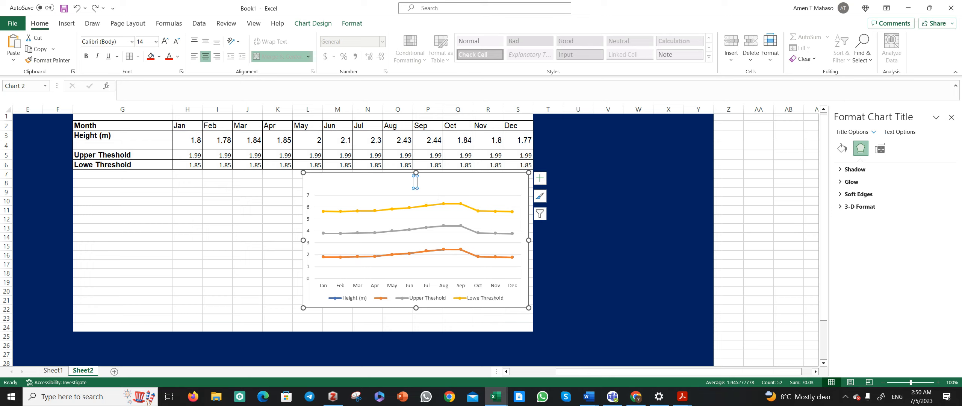
key("ctrl+v")
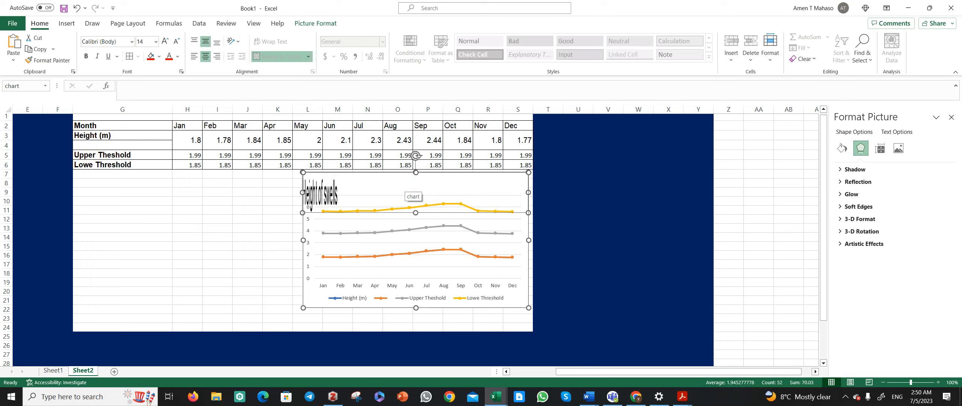
left_click(316, 24)
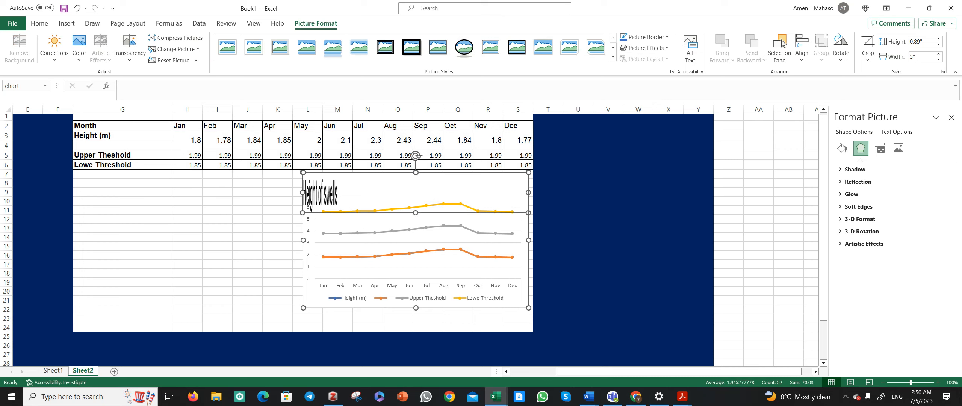
key("ctrl+z")
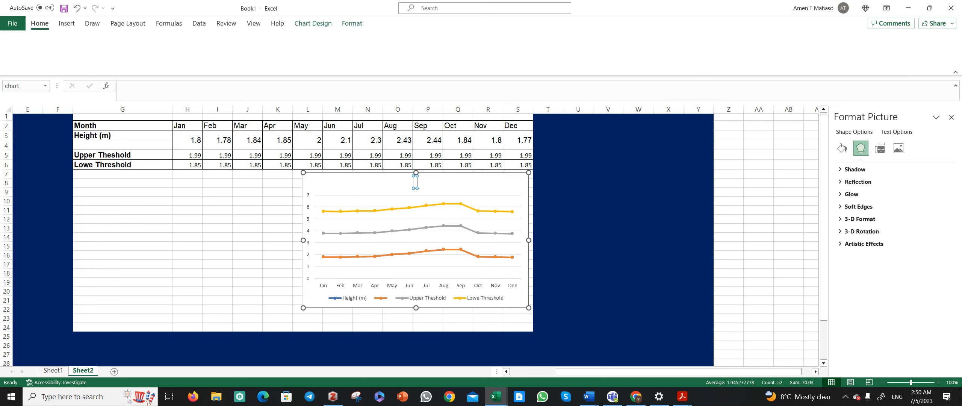
- Enter Height (m) as the chart title and close the Format Chart Title pane
type("he")
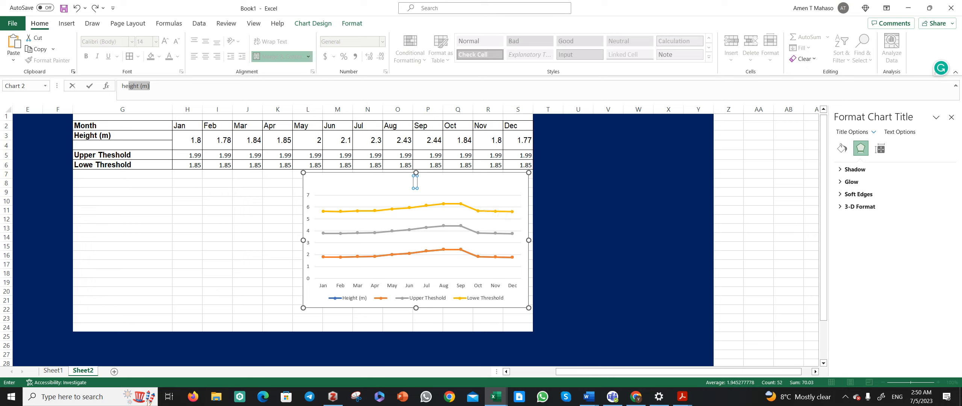
left_click(951, 117)
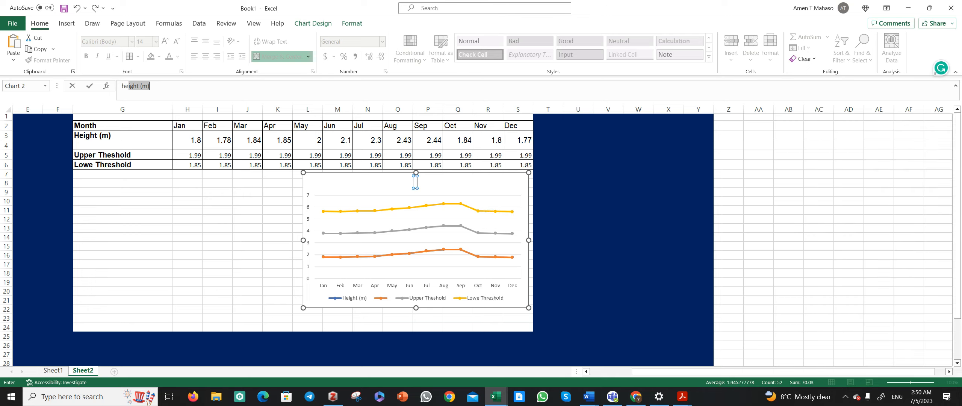
key("Return")
- Change the chart title to "Height of swells", removing the unit in parentheses, and deselect the chart
left_click(412, 182)
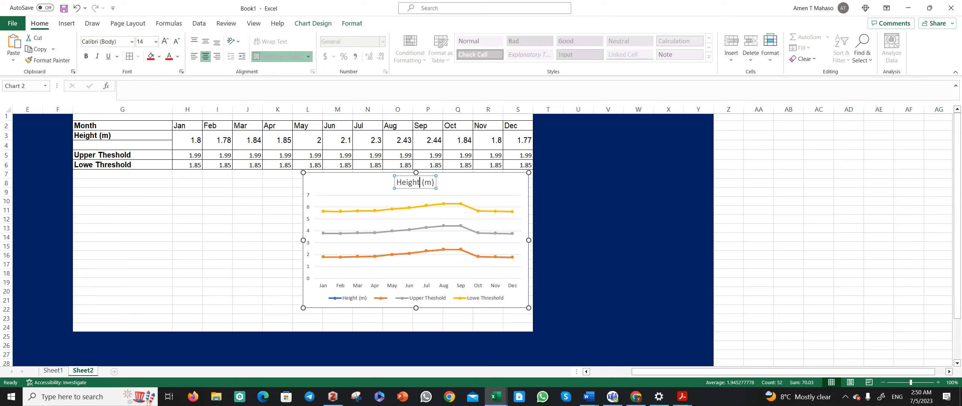
type("of")
key("BackSpace")
key("BackSpace")
key("BackSpace")
type("of swe ")
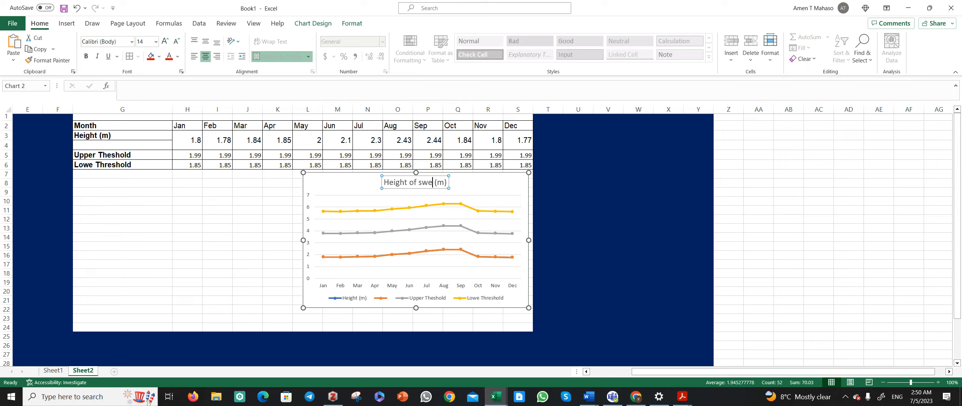
type("lls")
key("Delete")
key("Delete")
key("Delete")
key("Delete")
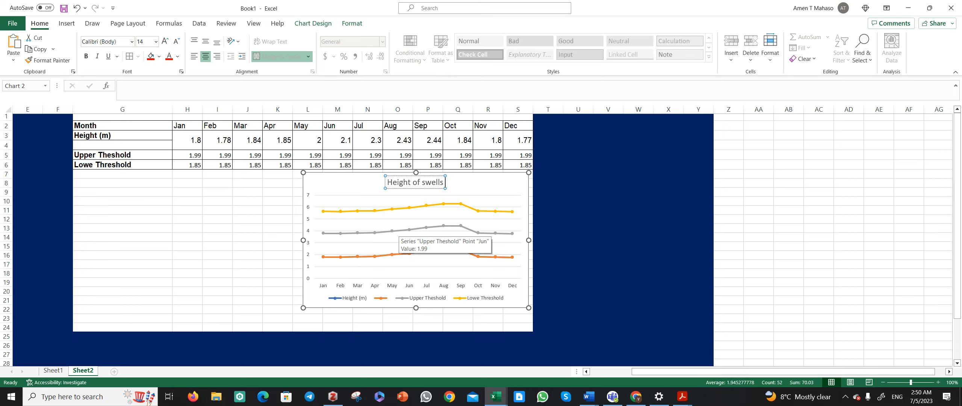
left_click(217, 219)
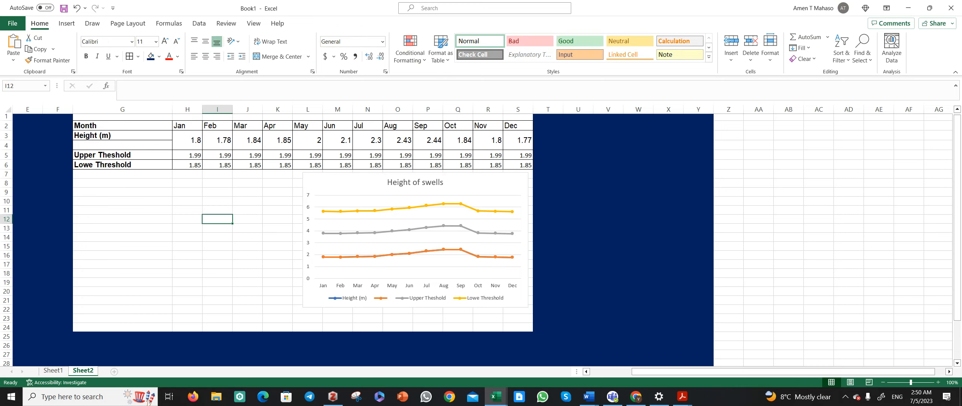
- Cut the stacked "Height of swells" line chart out of the sheet
left_click(418, 237)
right_click(343, 183)
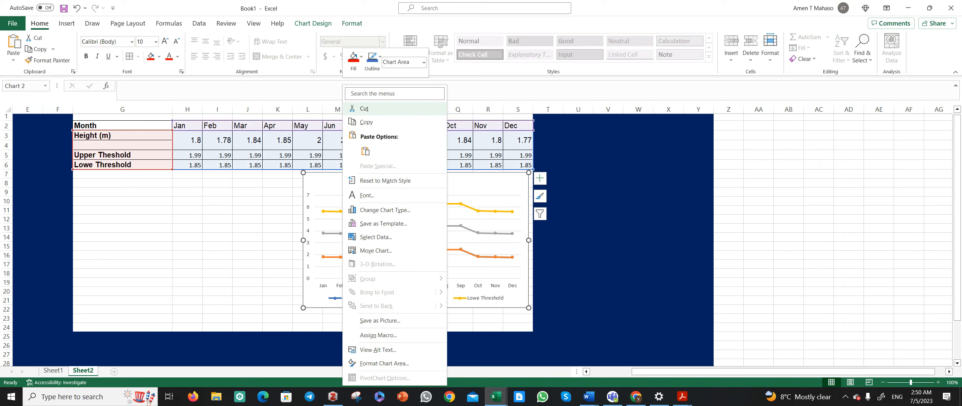
left_click(365, 109)
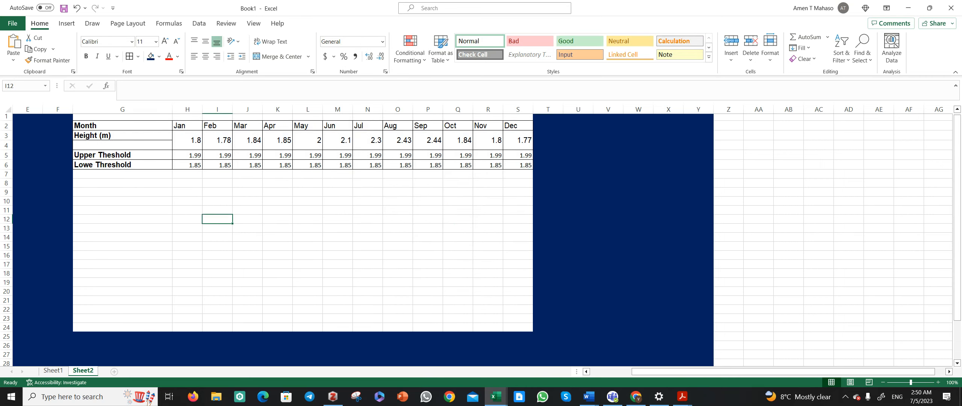
- Insert a Line with Markers chart from the table G2:S6 and place it beneath the table, enlarged to about 5.76 by 3.63 inches
left_click_drag(122, 125, 518, 165)
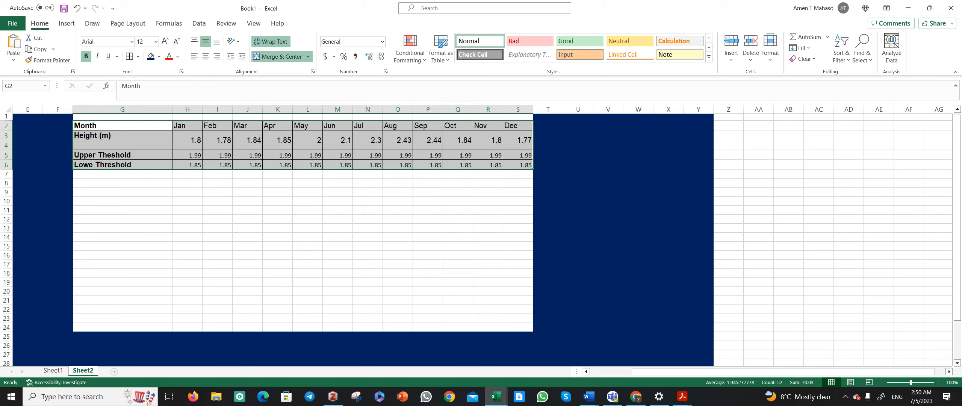
left_click(66, 23)
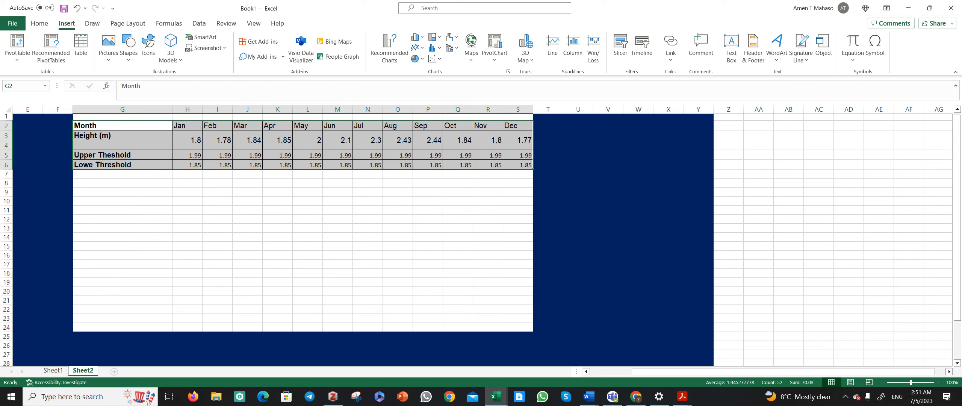
left_click(417, 48)
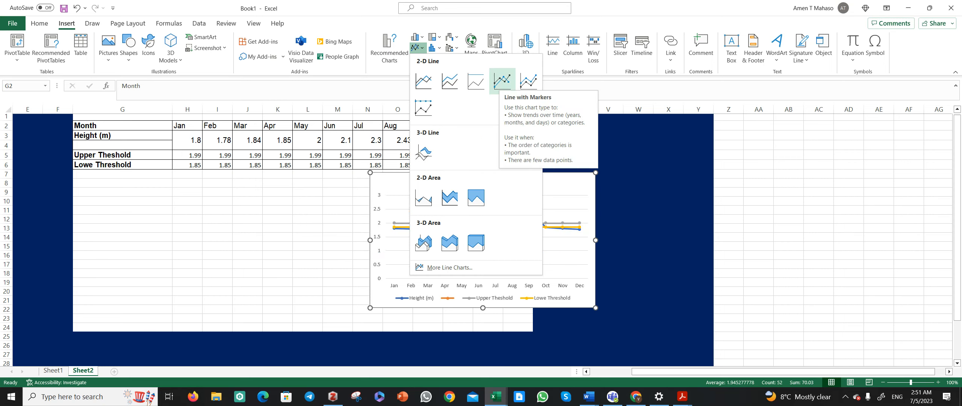
left_click(502, 80)
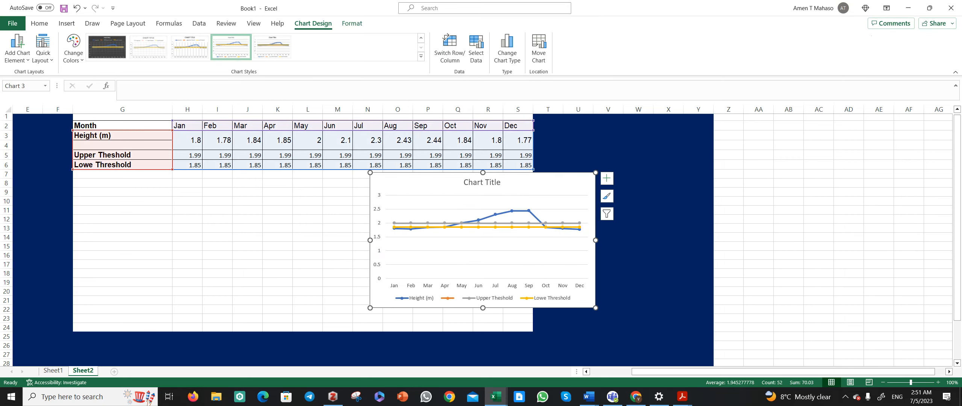
left_click_drag(526, 184, 372, 183)
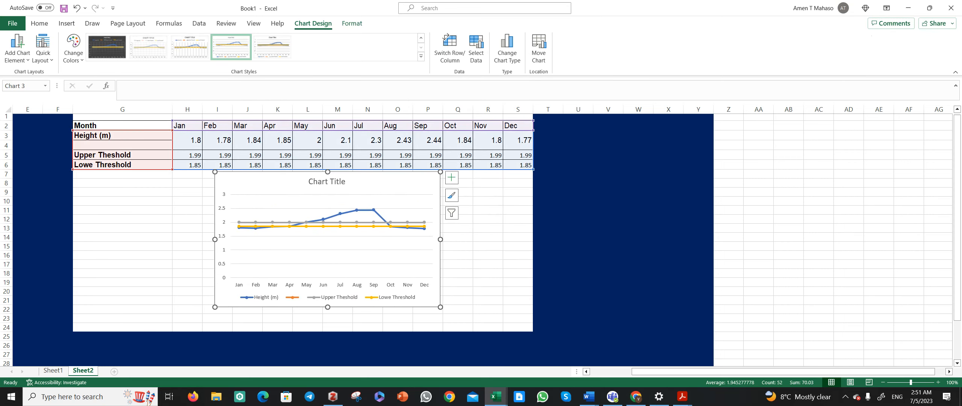
left_click_drag(440, 307, 475, 336)
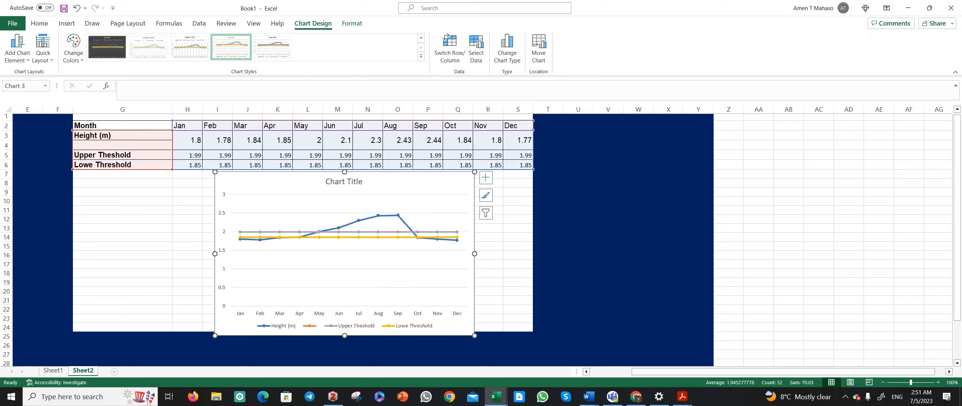
- Set the vertical axis minimum to 1.0, maximum to 2.5 and both units to 0.5, and nudge the chart up within the white area
double_click(224, 232)
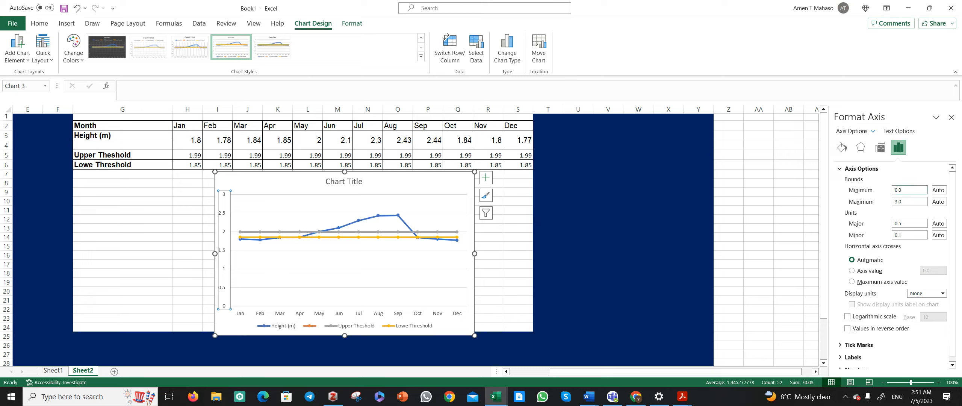
double_click(898, 190)
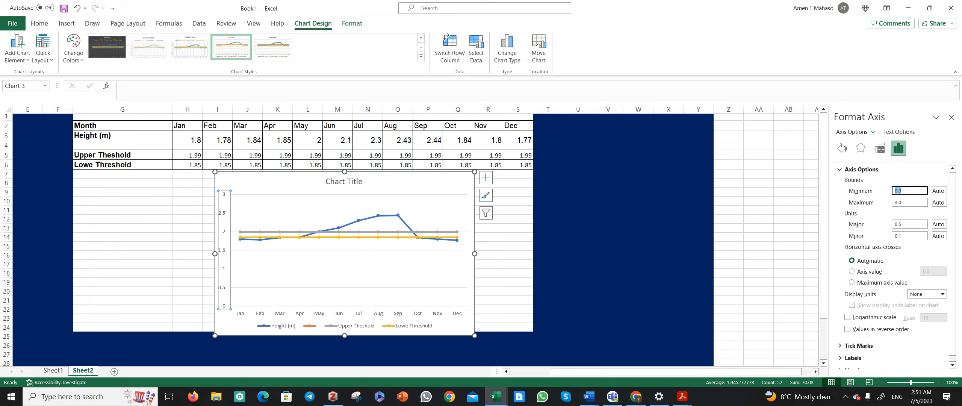
type("1")
key("Tab")
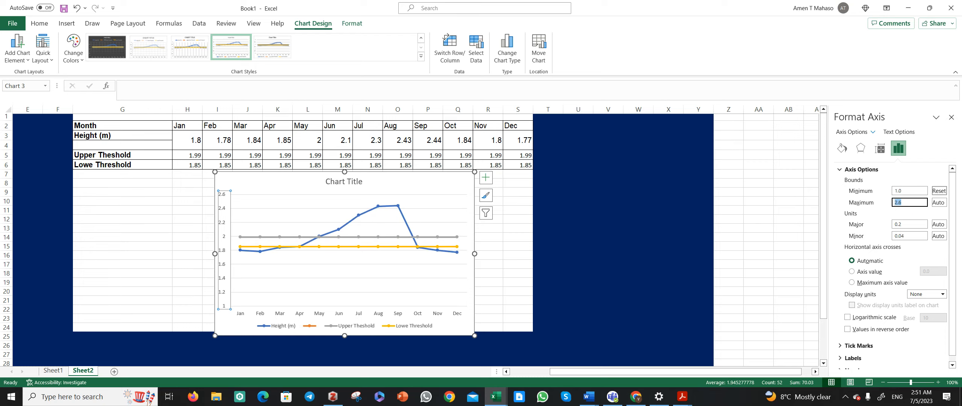
type("2.5")
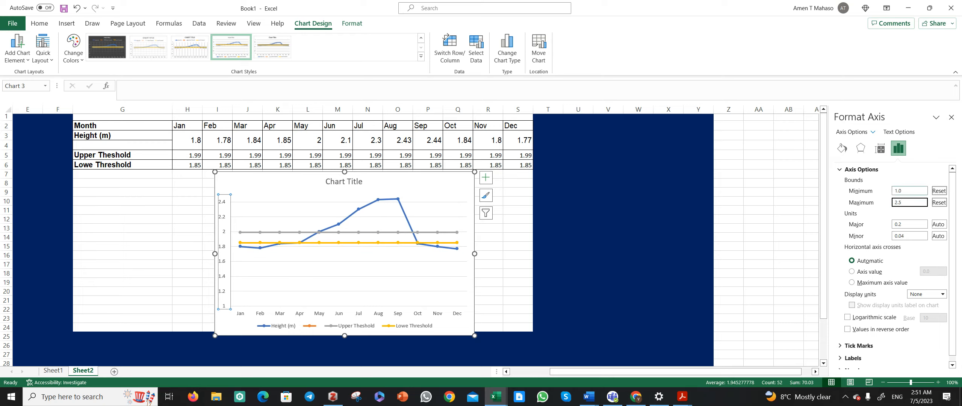
key("Tab")
type("0.5")
key("Return")
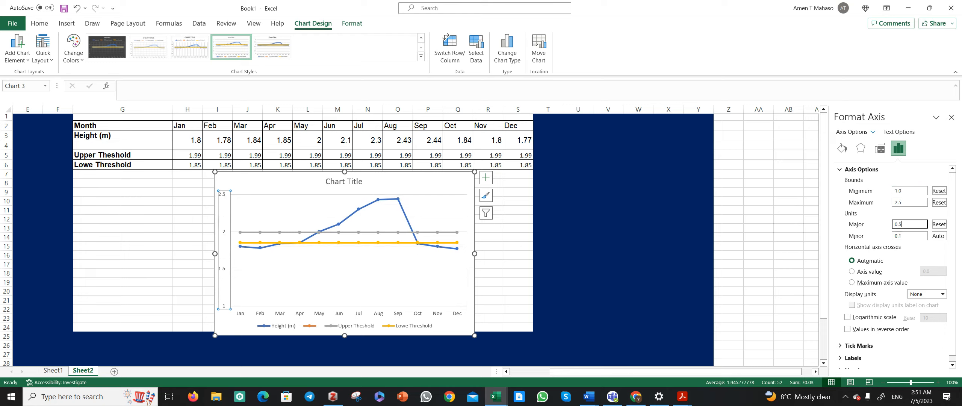
key("Tab")
type("5")
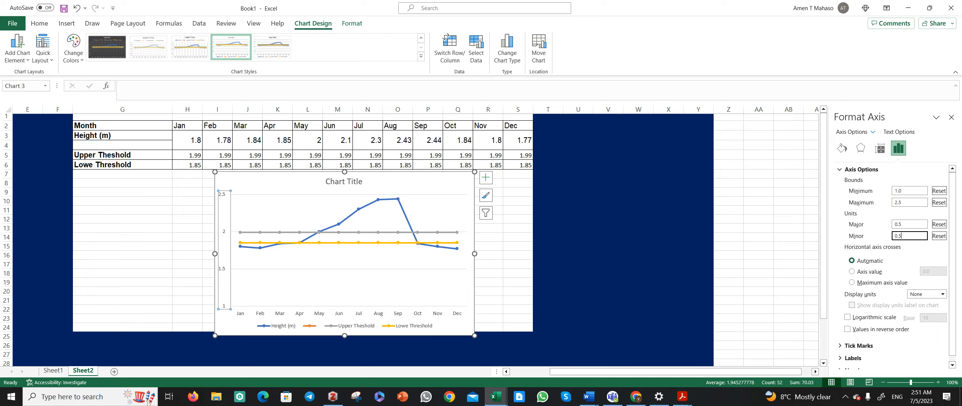
left_click(548, 283)
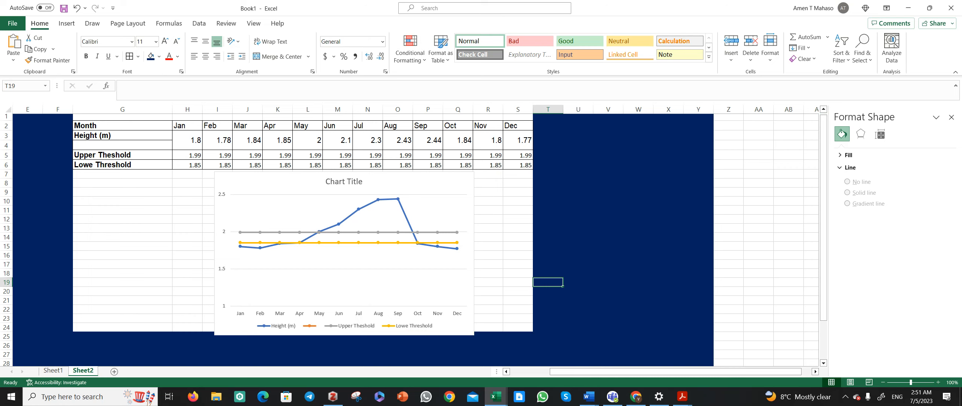
left_click_drag(452, 328, 451, 318)
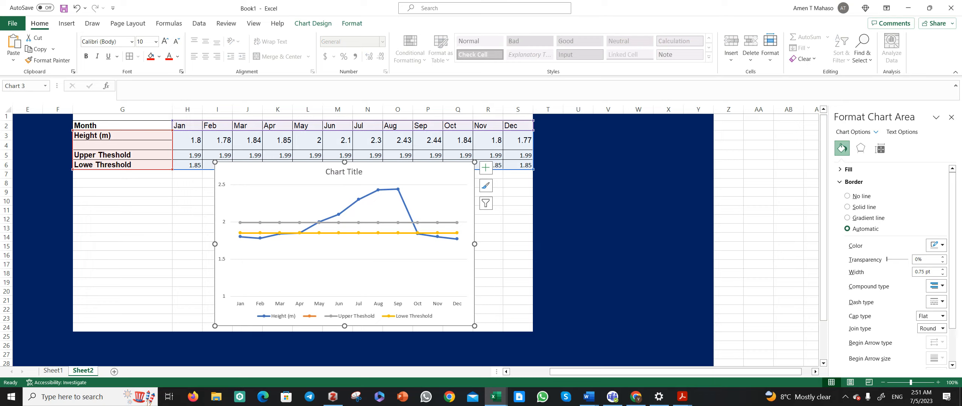
- Make the month labels on the horizontal axis bold red and the vertical axis labels bold green
left_click(242, 304)
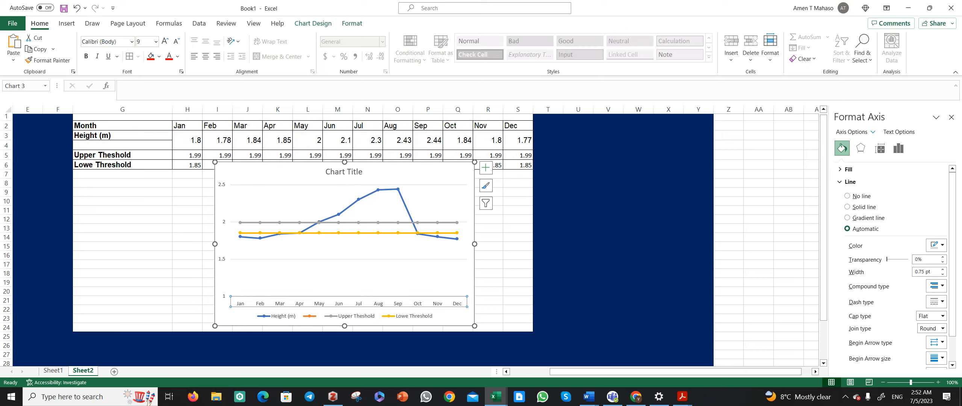
key("ctrl+b")
left_click(169, 56)
left_click(240, 318)
left_click(222, 259)
left_click(86, 57)
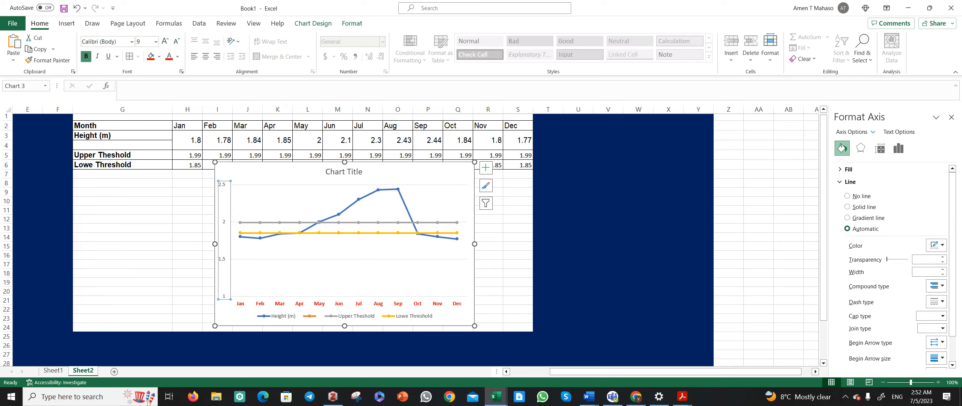
left_click(177, 56)
left_click(206, 158)
- Color the chart's upper threshold line red and its lower threshold line green
left_click(231, 241)
double_click(308, 223)
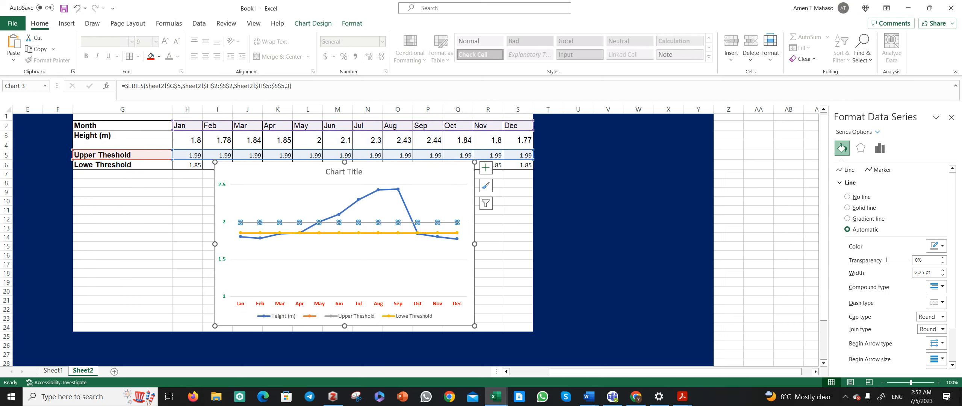
left_click(937, 245)
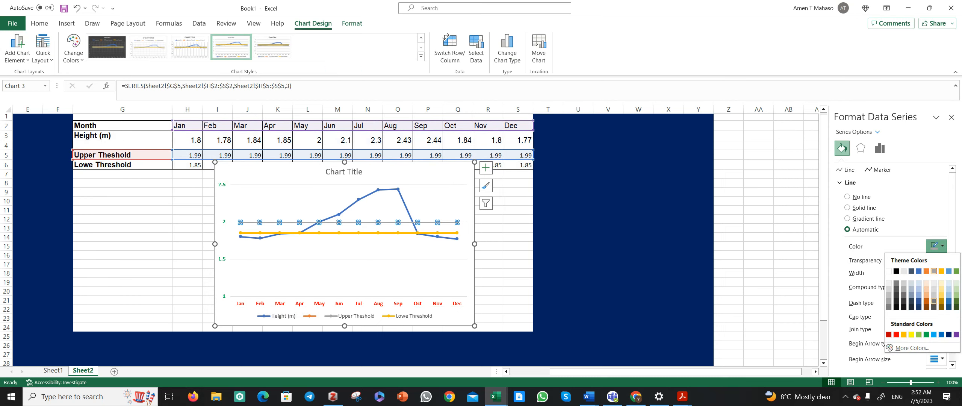
left_click(896, 335)
left_click(309, 236)
left_click(308, 233)
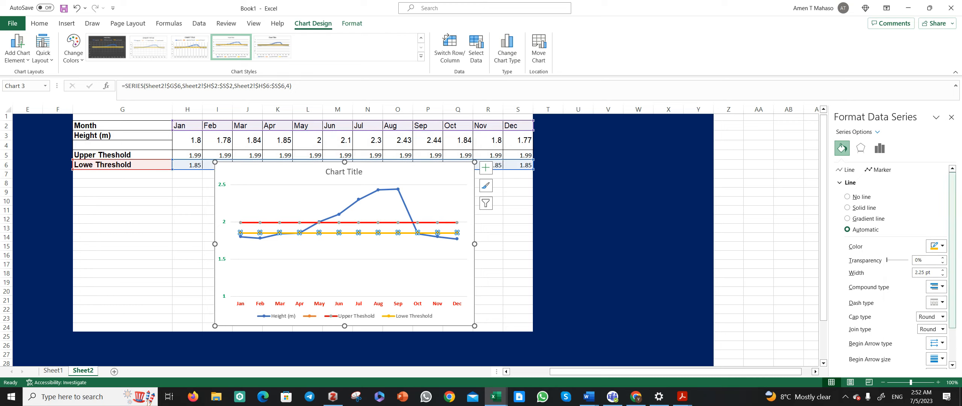
left_click(935, 246)
left_click(926, 335)
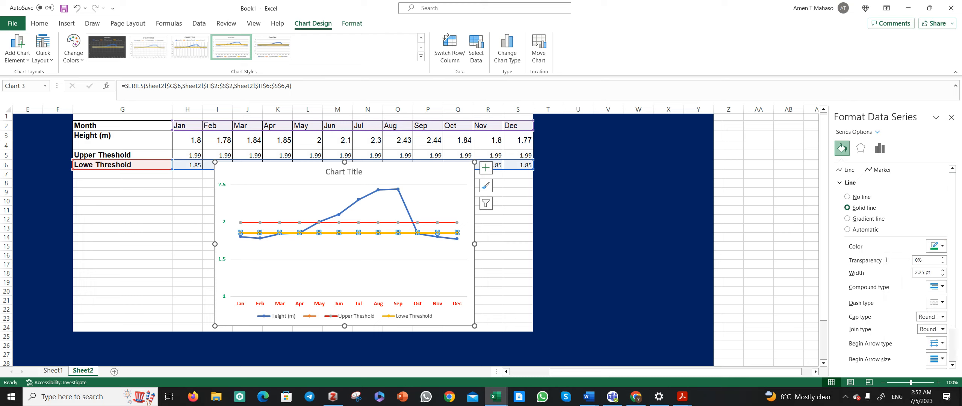
- Color the Height (m) line black and deselect the series
left_click(406, 207)
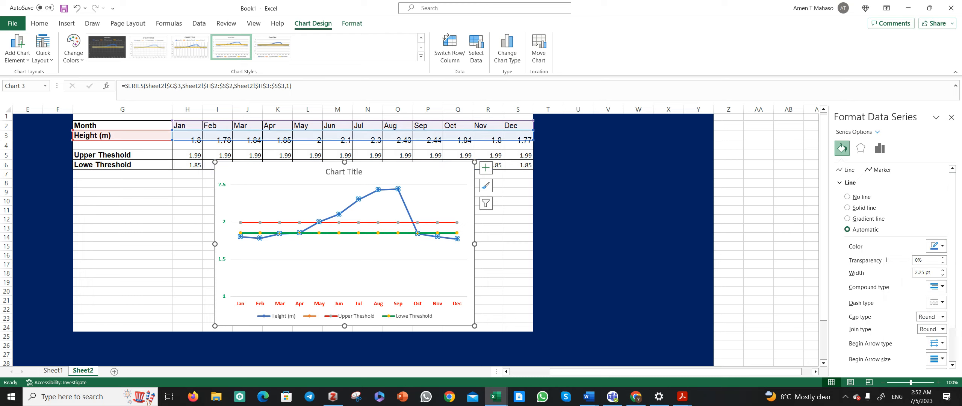
left_click(936, 246)
left_click(896, 270)
key("Escape")
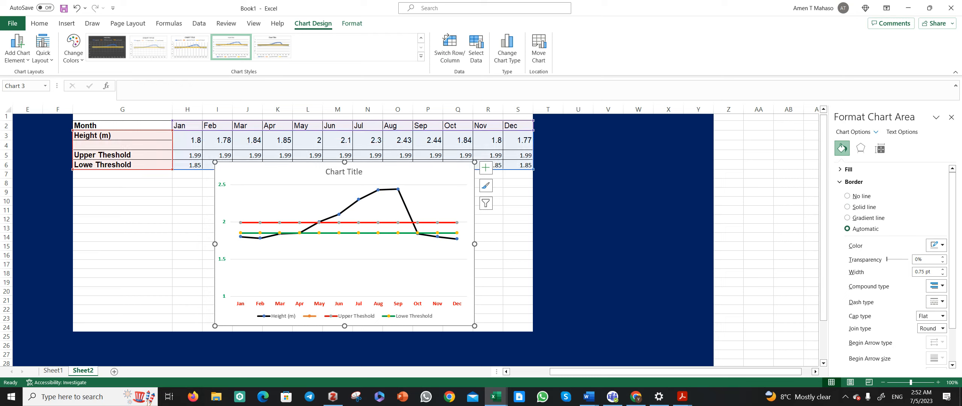
- Apply the blue-outlined preset shape style to the chart area
left_click(352, 23)
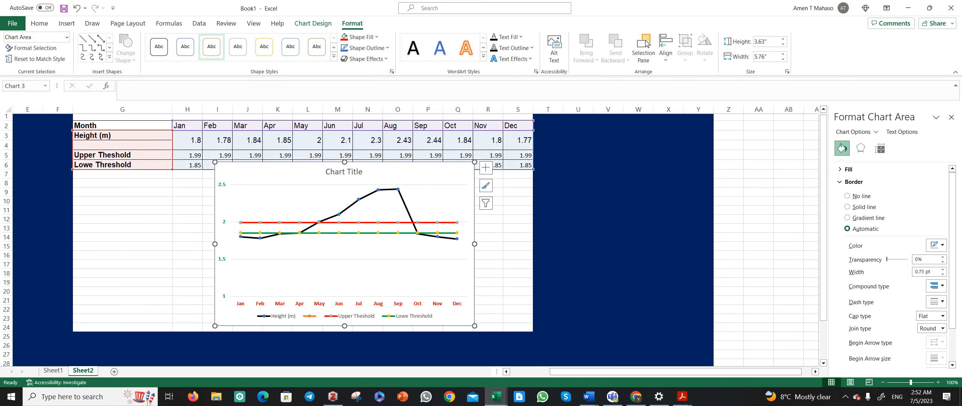
left_click(185, 46)
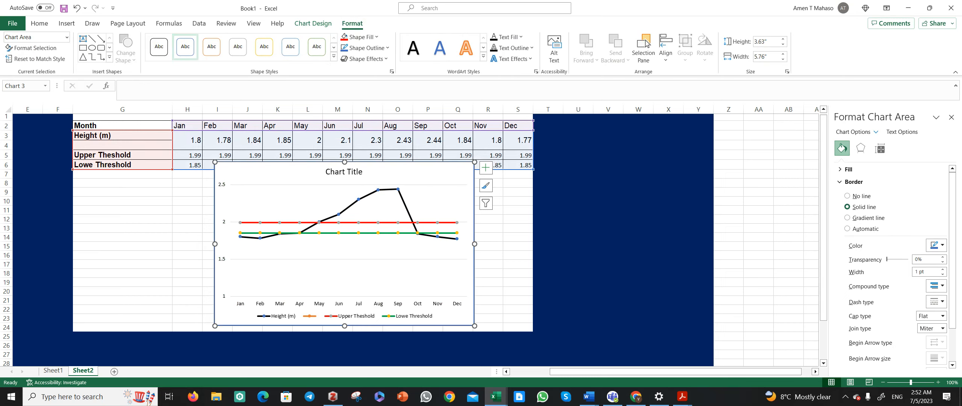
left_click(313, 24)
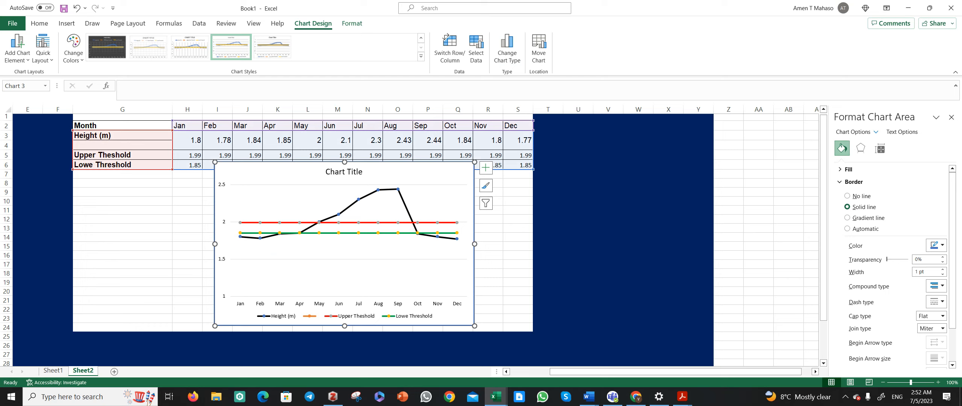
- Copy the swell height chart and switch to the blank area below the outages chart in the Word file Document3
right_click(265, 171)
left_click(288, 122)
left_click(588, 396)
left_click(640, 363)
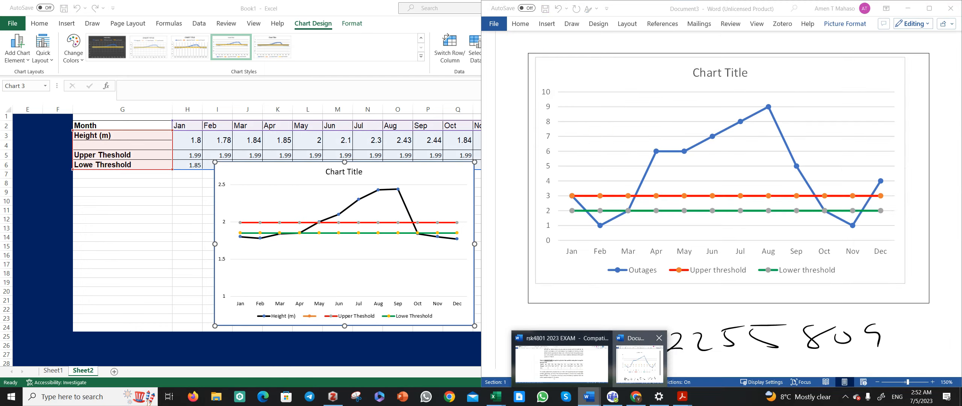
scroll(720, 203, "down", 10)
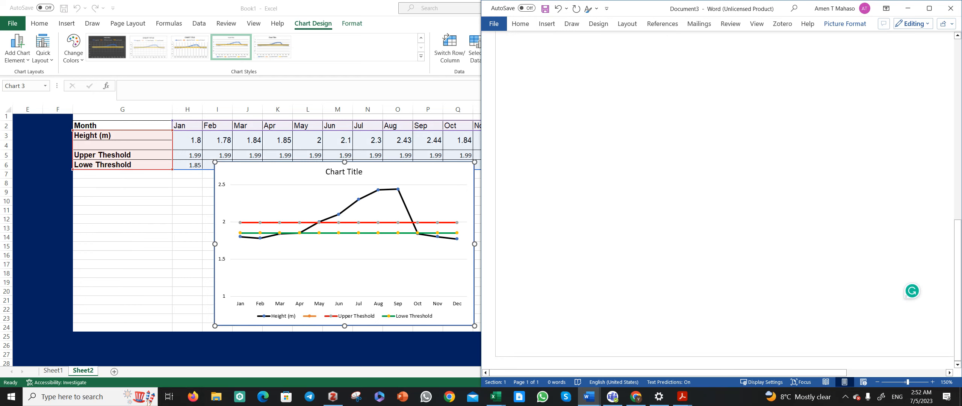
left_click(546, 23)
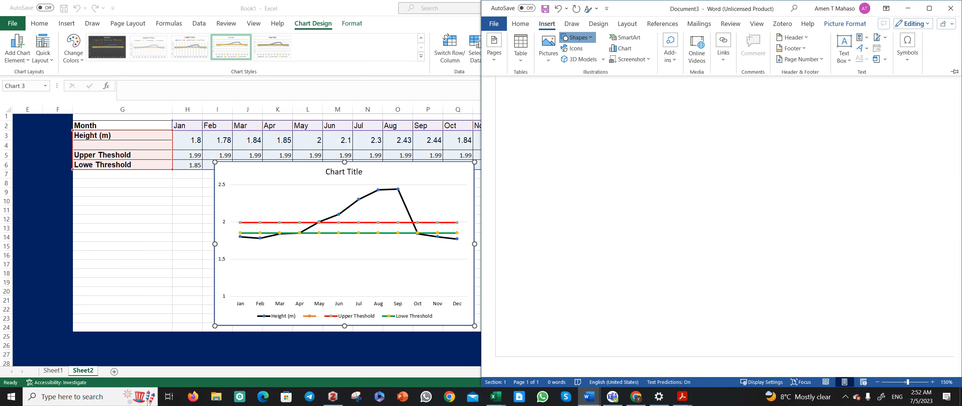
left_click(577, 37)
left_click(564, 61)
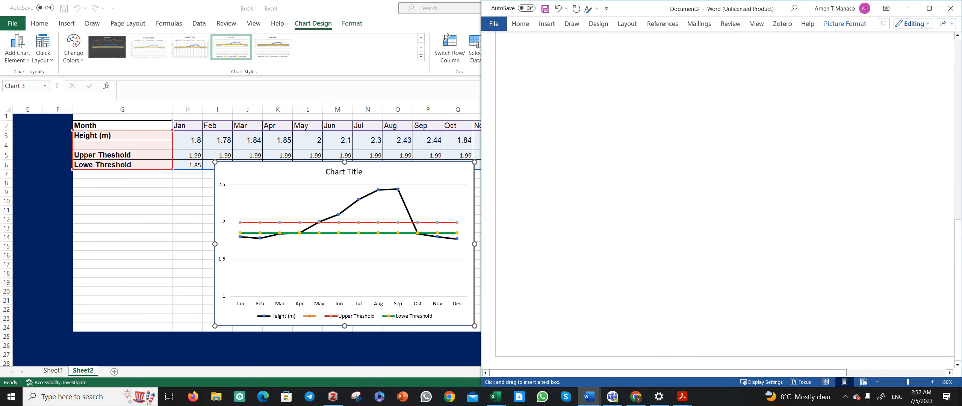
left_click_drag(526, 60, 532, 75)
key("ctrl+z")
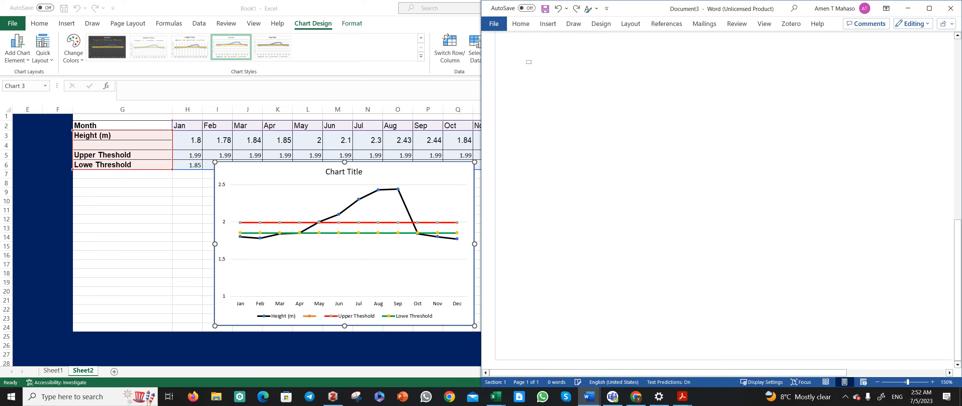
- Draw a large text box in the page's blank area, paste the copied chart into it as a picture and select the picture
left_click(547, 24)
left_click(578, 37)
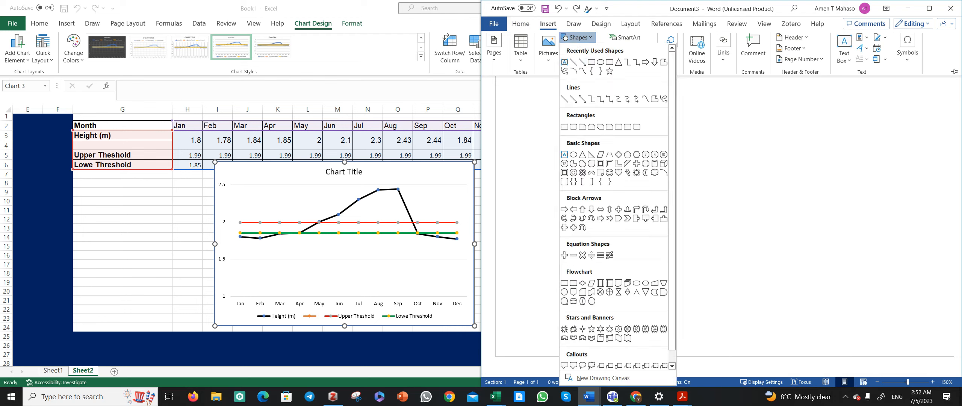
left_click(563, 62)
left_click_drag(531, 60, 937, 325)
right_click(586, 92)
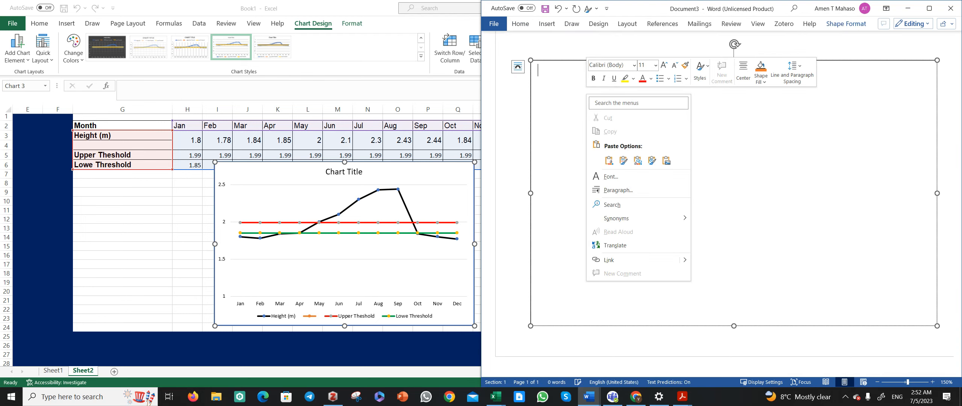
left_click(666, 160)
left_click(695, 195)
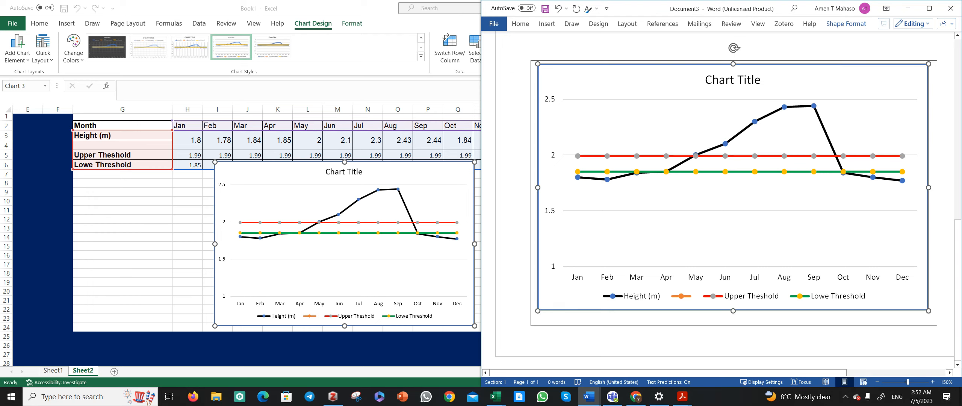